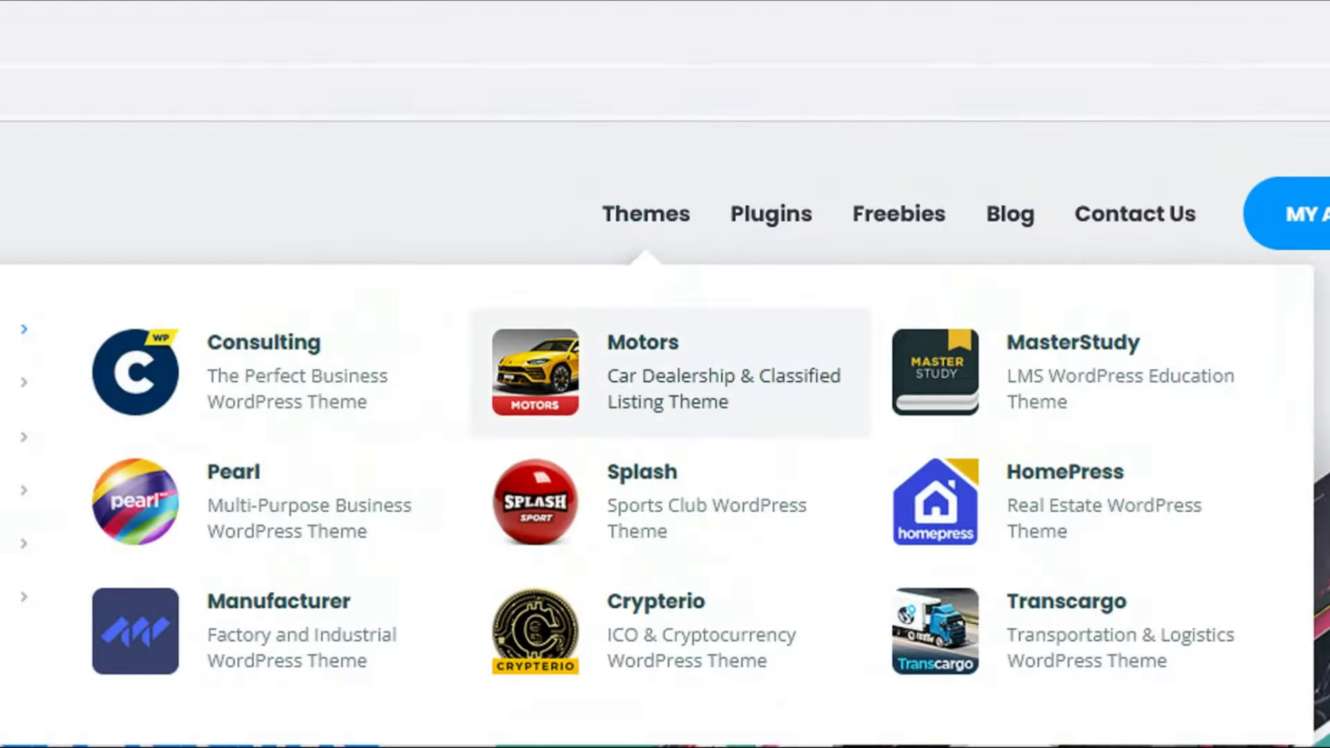
Go to the Motors theme page and scroll down to the classified demo's vehicle search.
{"action": "left_click", "coordinate": [693, 248]}
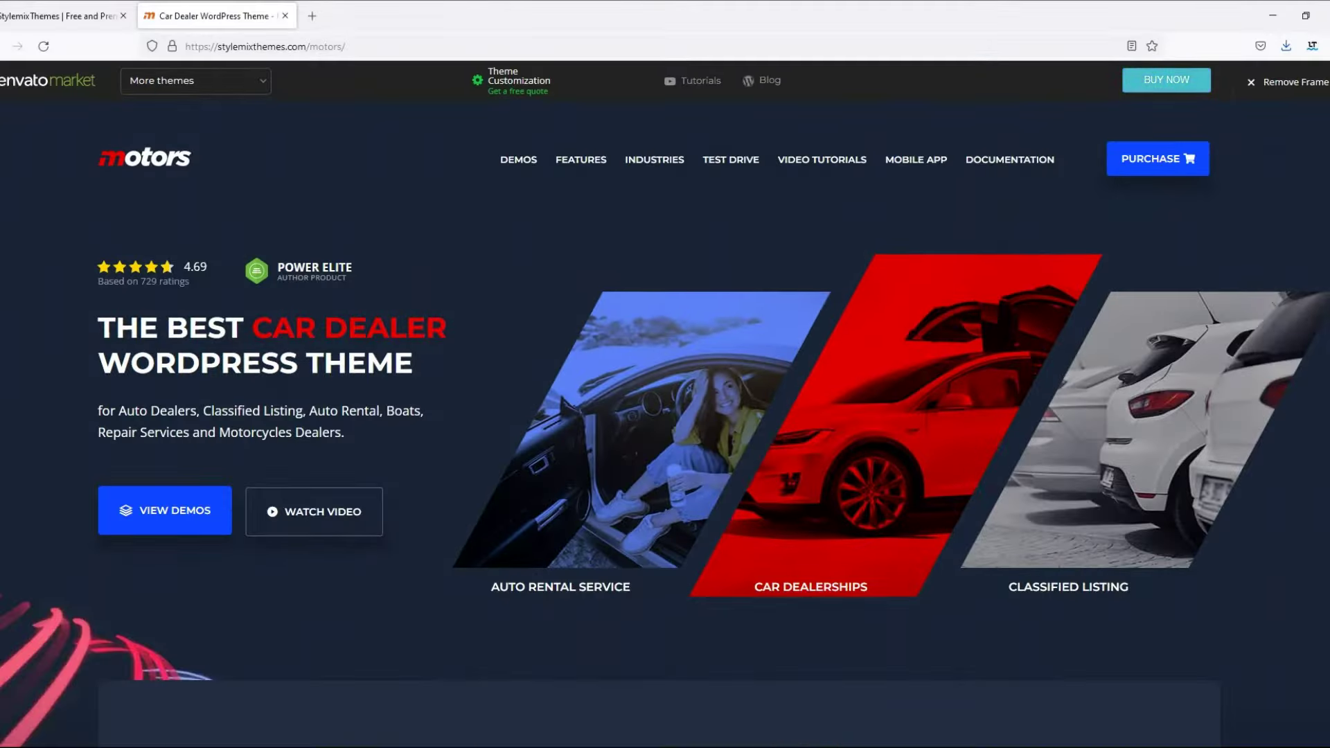
{"action": "scroll", "coordinate": [665, 415], "scroll_direction": "down", "scroll_amount": 4}
{"action": "scroll", "coordinate": [665, 450], "scroll_direction": "down", "scroll_amount": 10}
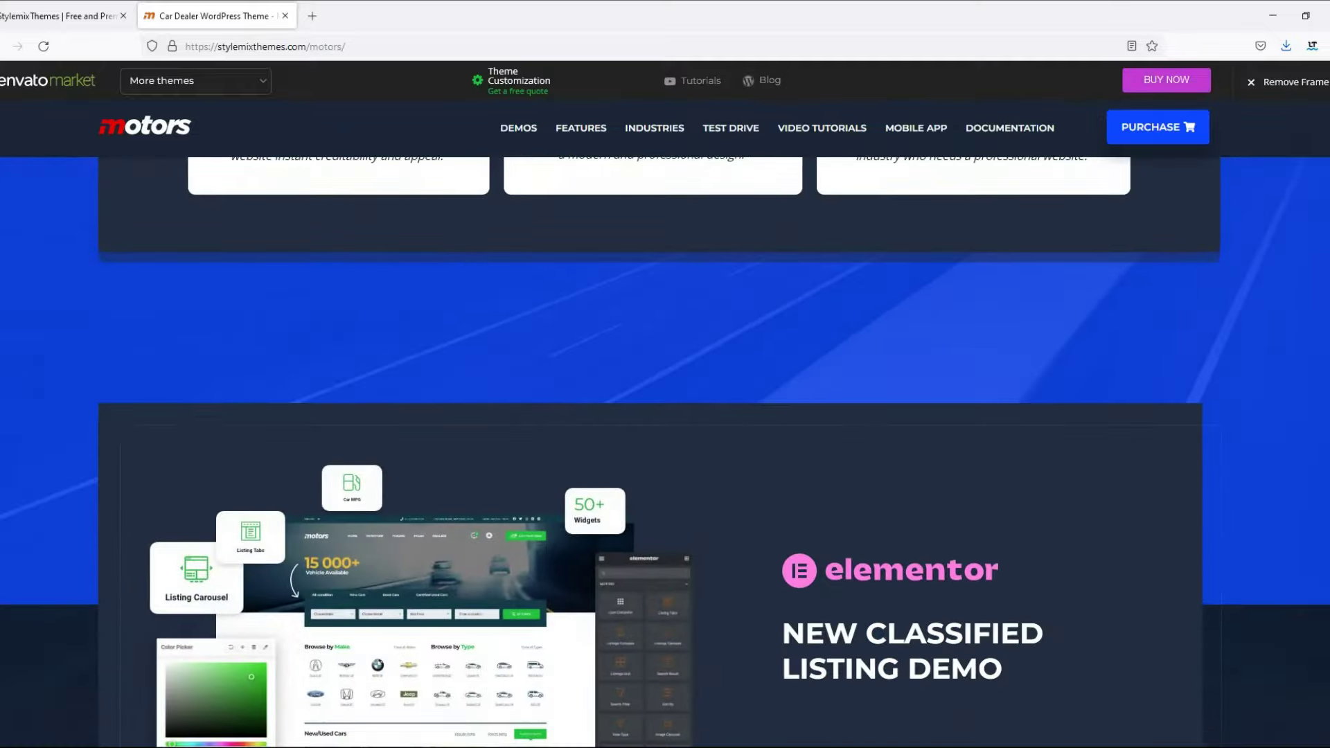
{"action": "scroll", "coordinate": [665, 416], "scroll_direction": "down", "scroll_amount": 5}
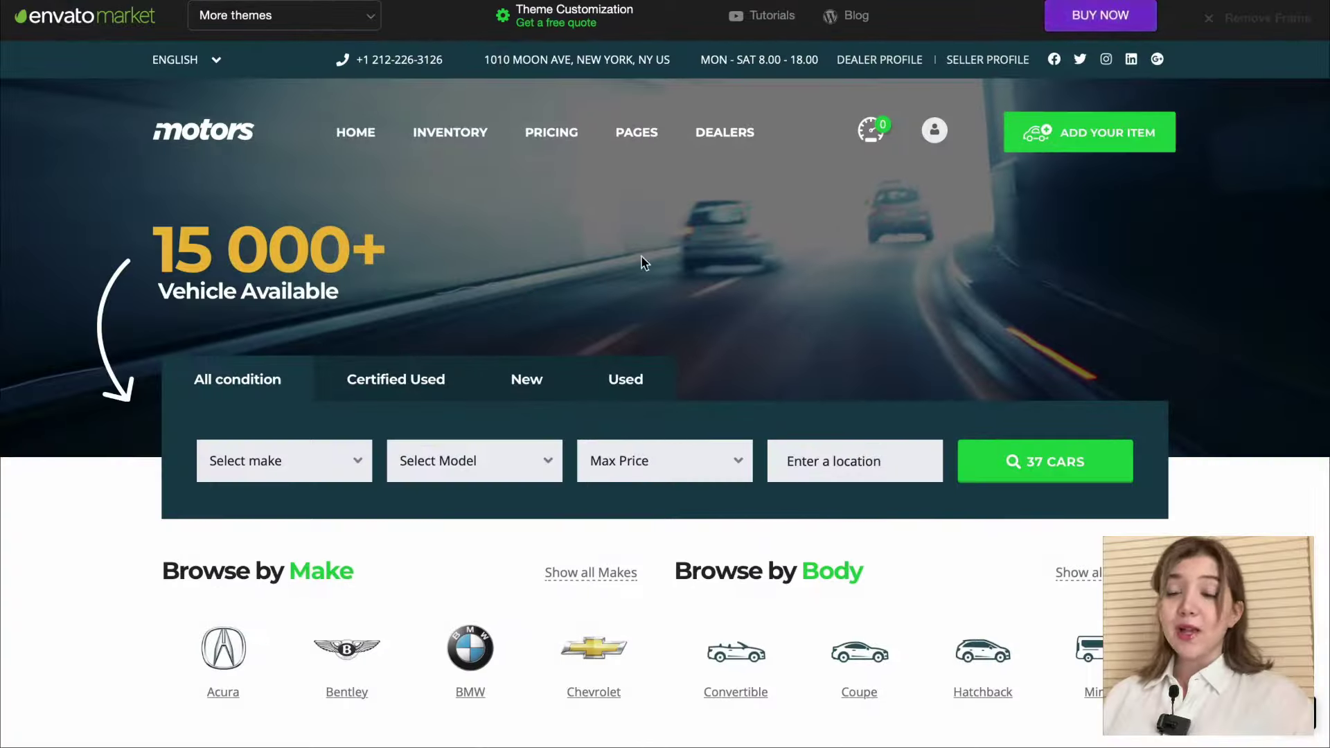
{"action": "scroll", "coordinate": [644, 262], "scroll_direction": "down", "scroll_amount": 1}
{"action": "scroll", "coordinate": [1195, 534], "scroll_direction": "down", "scroll_amount": 7}
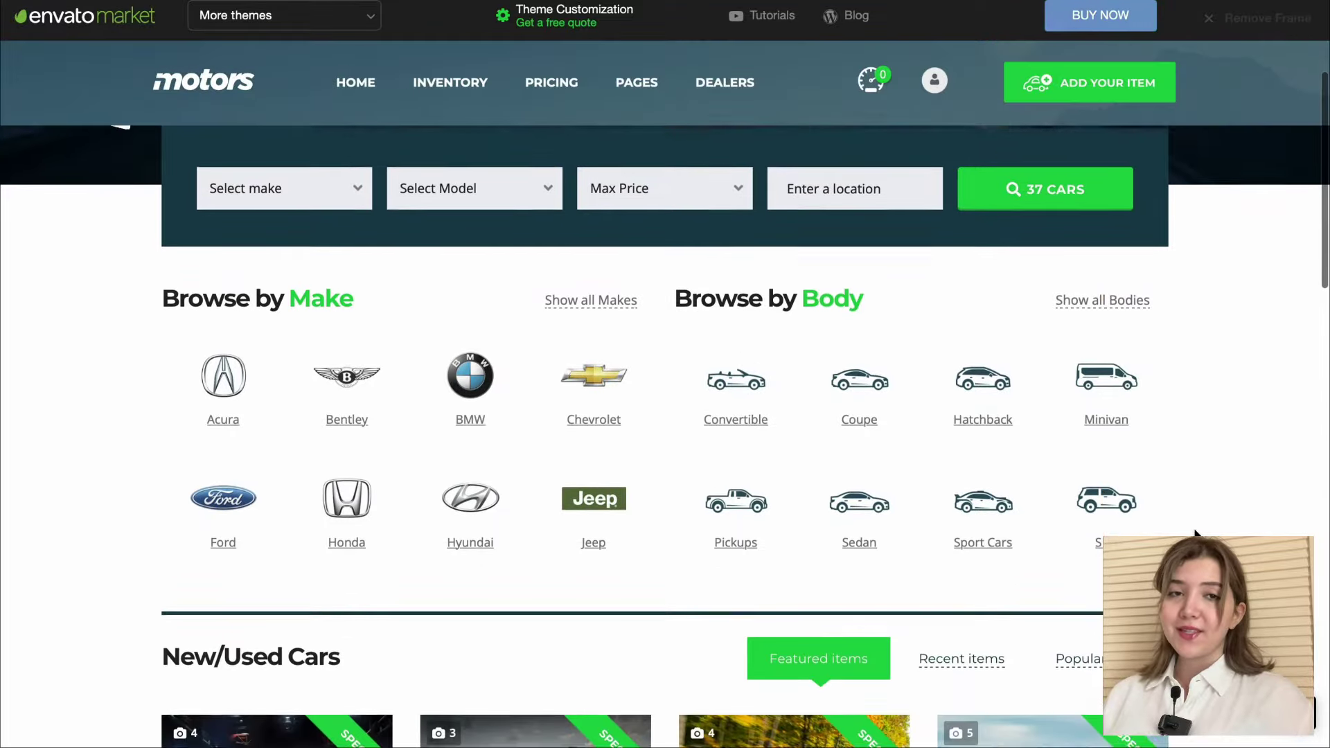
{"action": "scroll", "coordinate": [1195, 534], "scroll_direction": "up", "scroll_amount": 8}
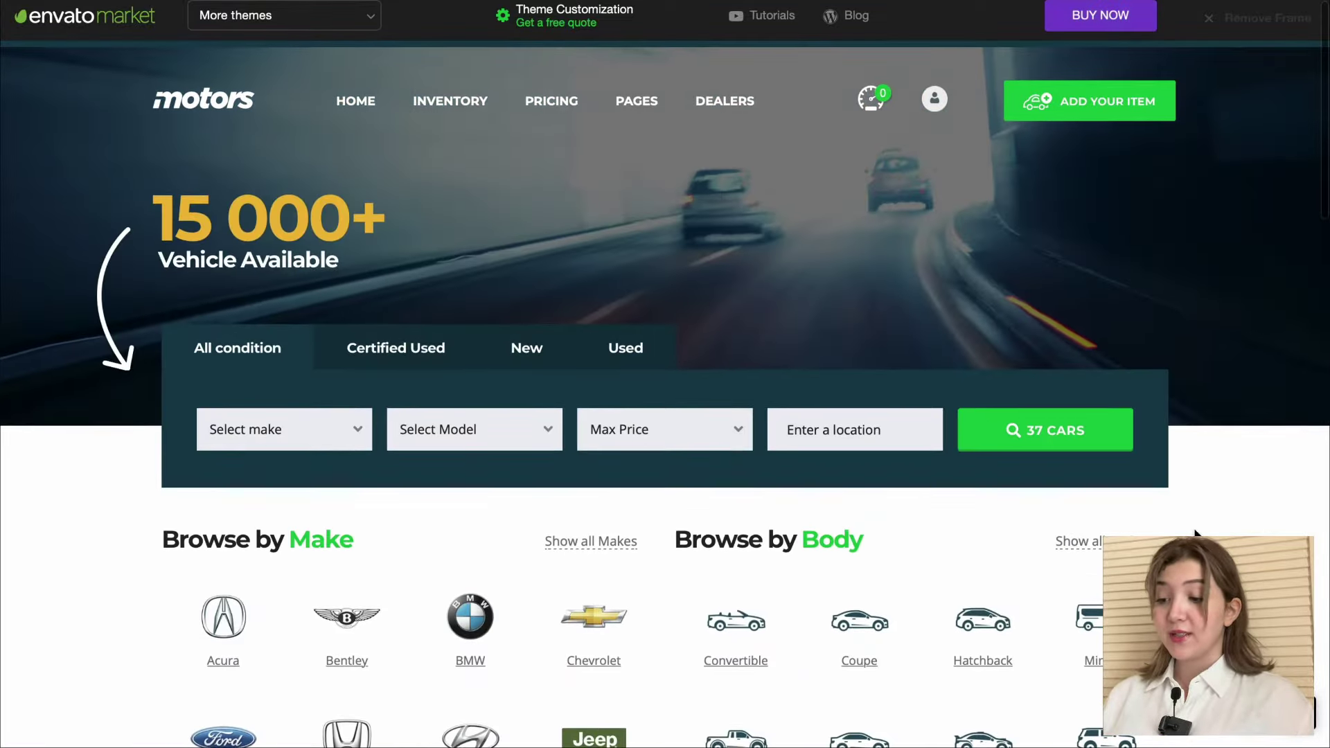
Go to the cars-for-sale inventory and set the Condition filter to New.
{"action": "left_click", "coordinate": [446, 104]}
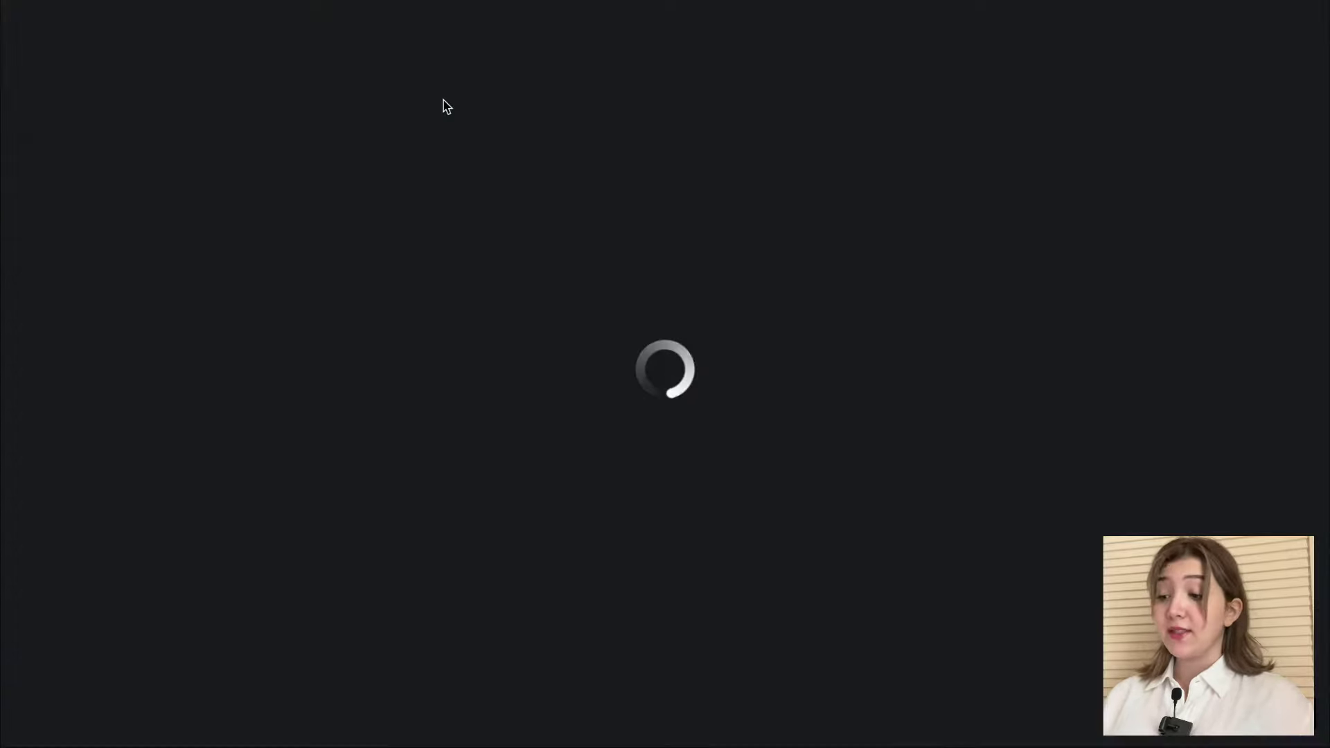
{"action": "scroll", "coordinate": [579, 284], "scroll_direction": "down", "scroll_amount": 1}
{"action": "scroll", "coordinate": [579, 284], "scroll_direction": "down", "scroll_amount": 2}
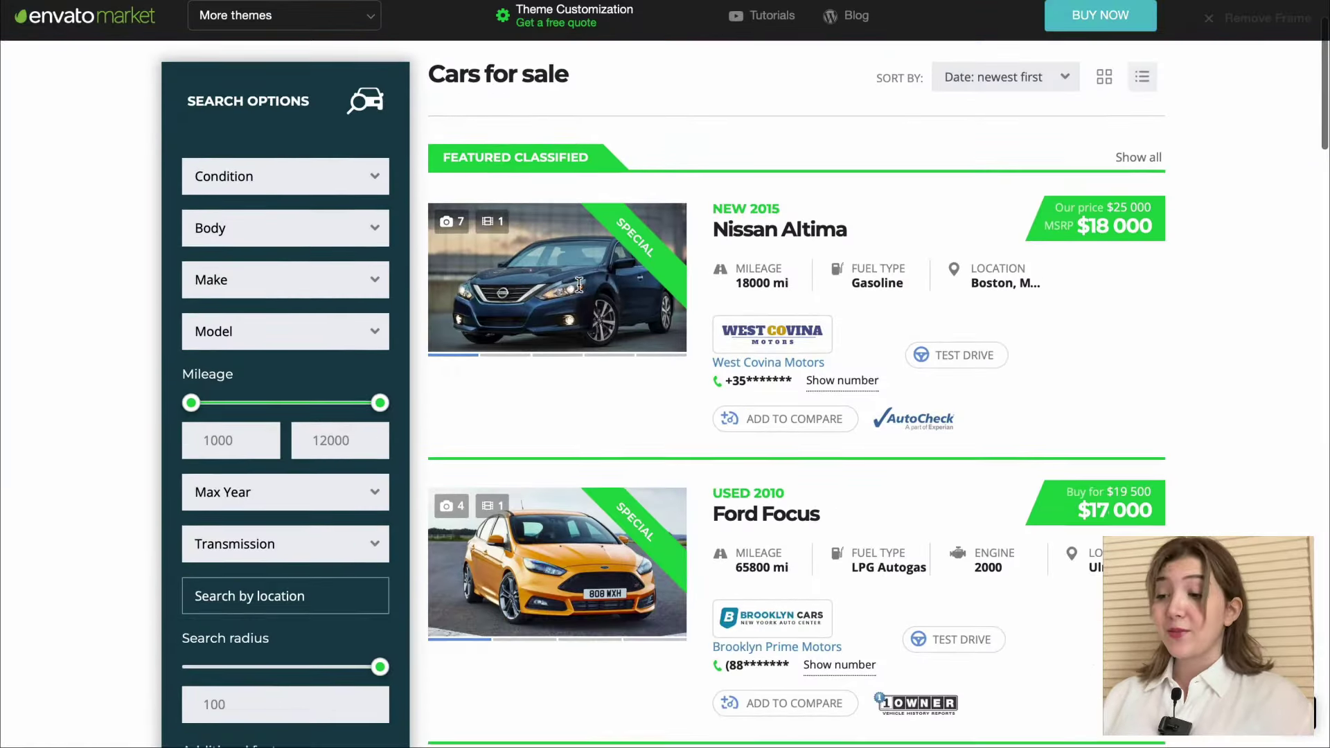
{"action": "left_click", "coordinate": [336, 178]}
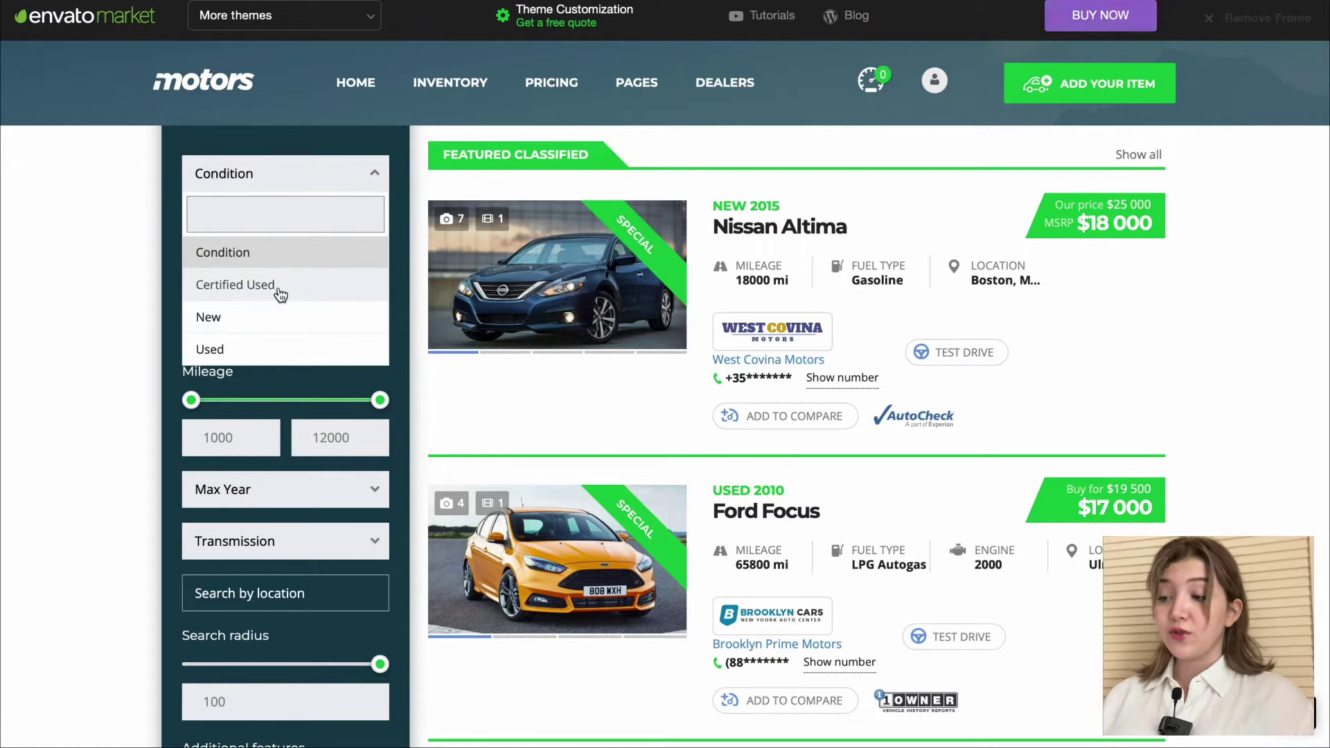
{"action": "left_click", "coordinate": [251, 325]}
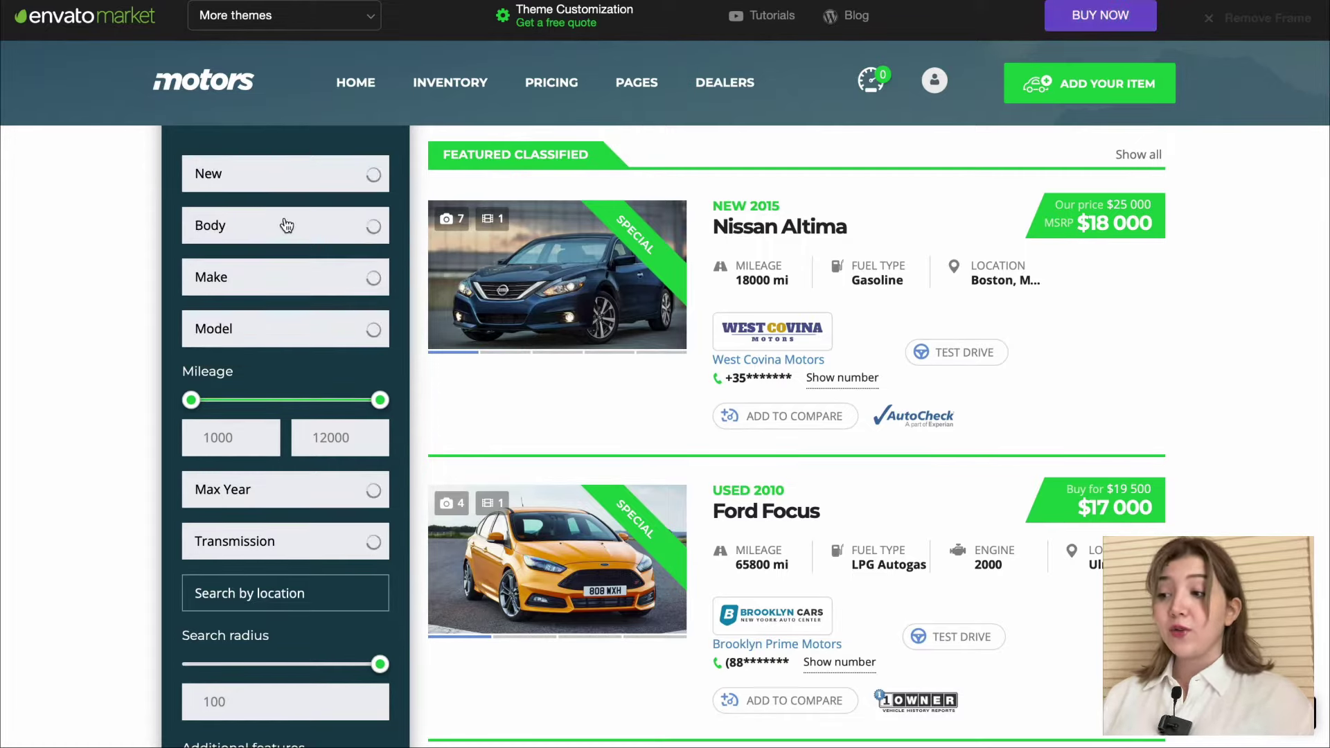
Try the body, make, model and max year filters, then drag the minimum mileage slider.
{"action": "left_click", "coordinate": [352, 226]}
{"action": "left_click", "coordinate": [146, 256]}
{"action": "left_click", "coordinate": [208, 277]}
{"action": "left_click", "coordinate": [177, 288]}
{"action": "left_click", "coordinate": [211, 331]}
{"action": "left_click", "coordinate": [211, 333]}
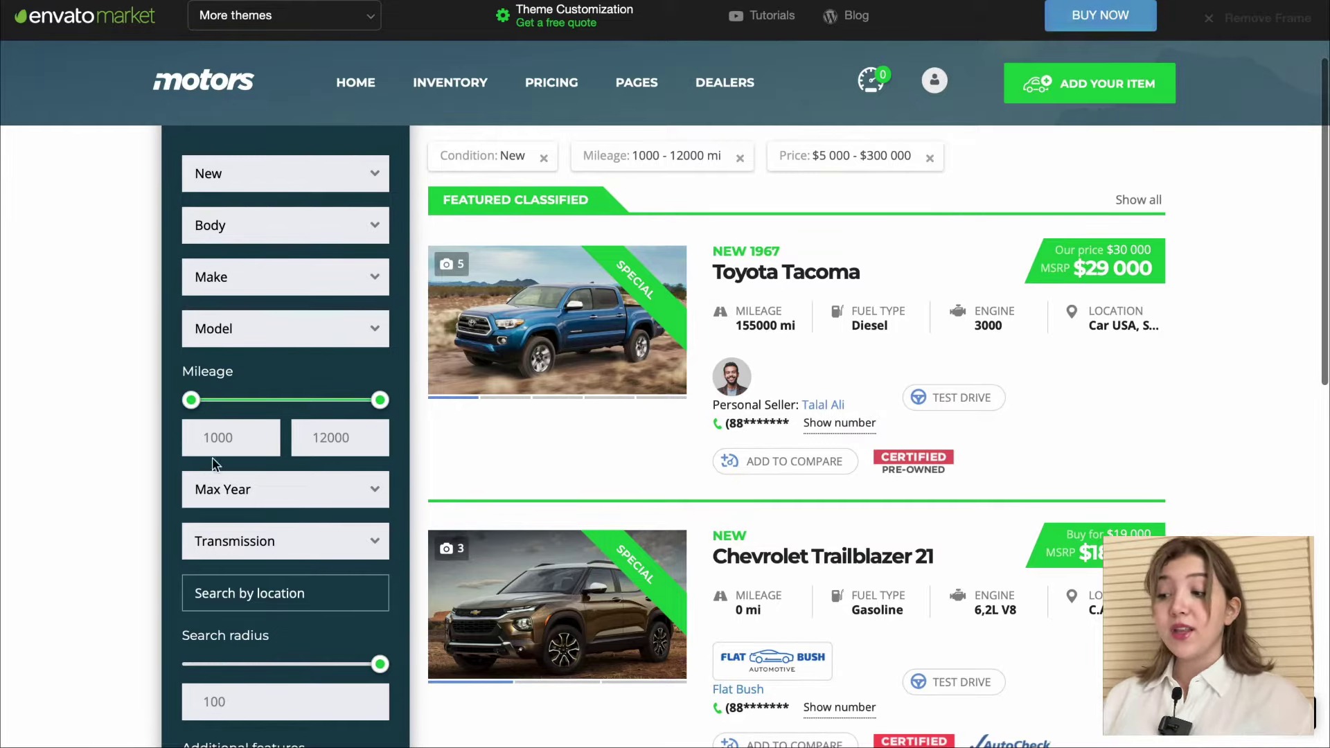
{"action": "scroll", "coordinate": [281, 305], "scroll_direction": "down", "scroll_amount": 3}
{"action": "left_click", "coordinate": [279, 313]}
{"action": "left_click", "coordinate": [279, 313]}
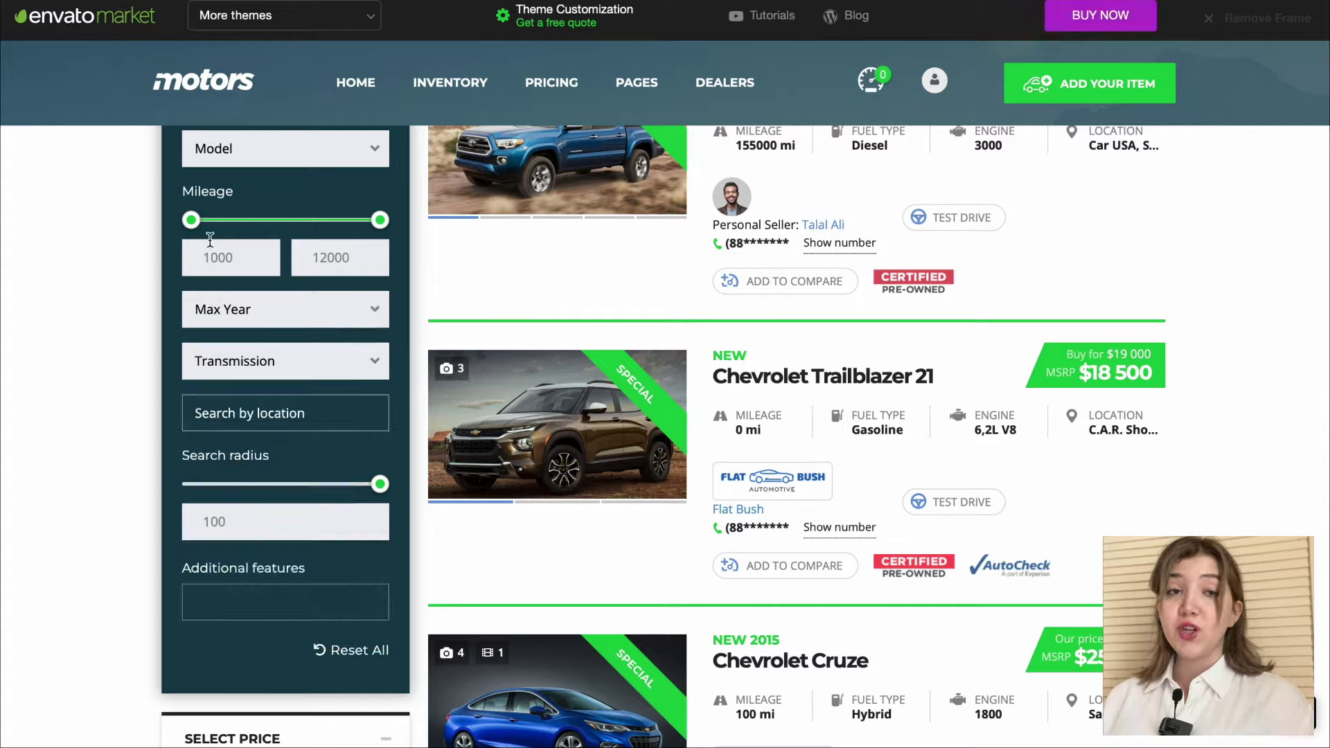
{"action": "left_click_drag", "start_coordinate": [191, 220], "coordinate": [161, 228]}
{"action": "left_click", "coordinate": [259, 412]}
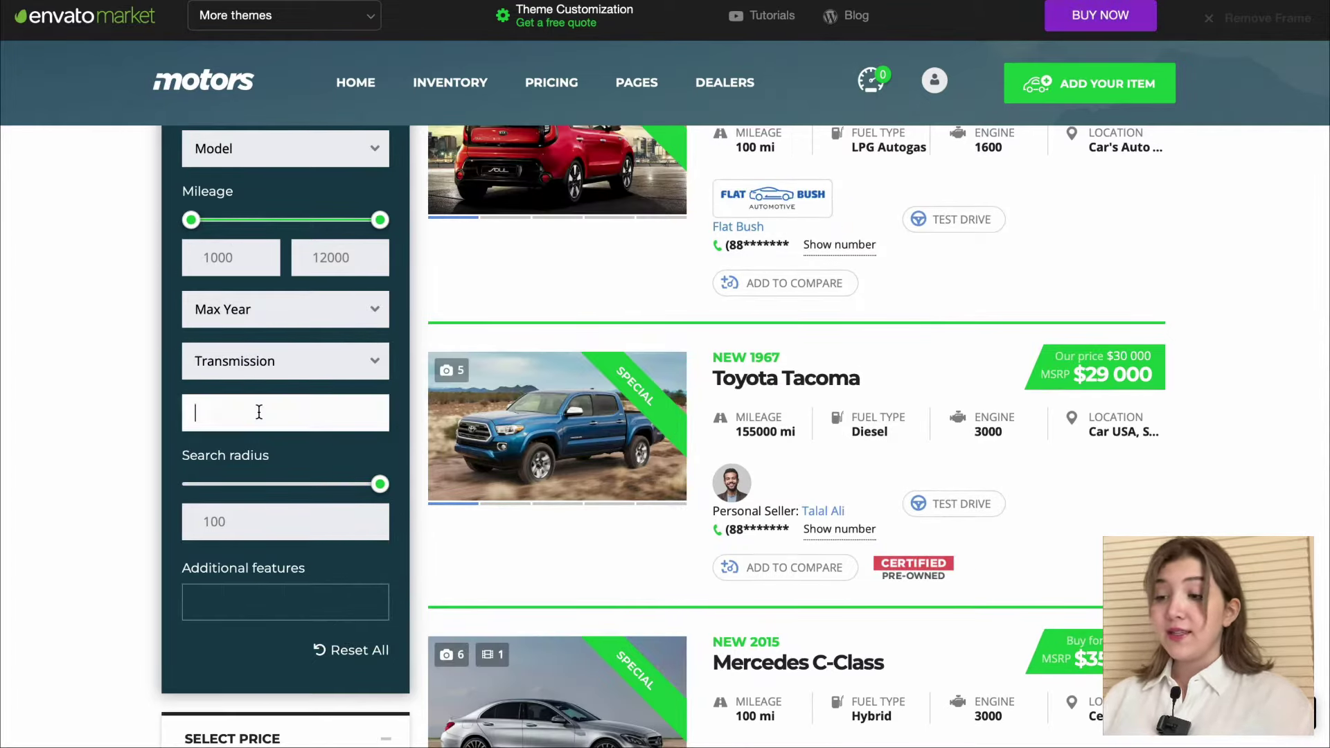
{"action": "scroll", "coordinate": [259, 412], "scroll_direction": "up", "scroll_amount": 6}
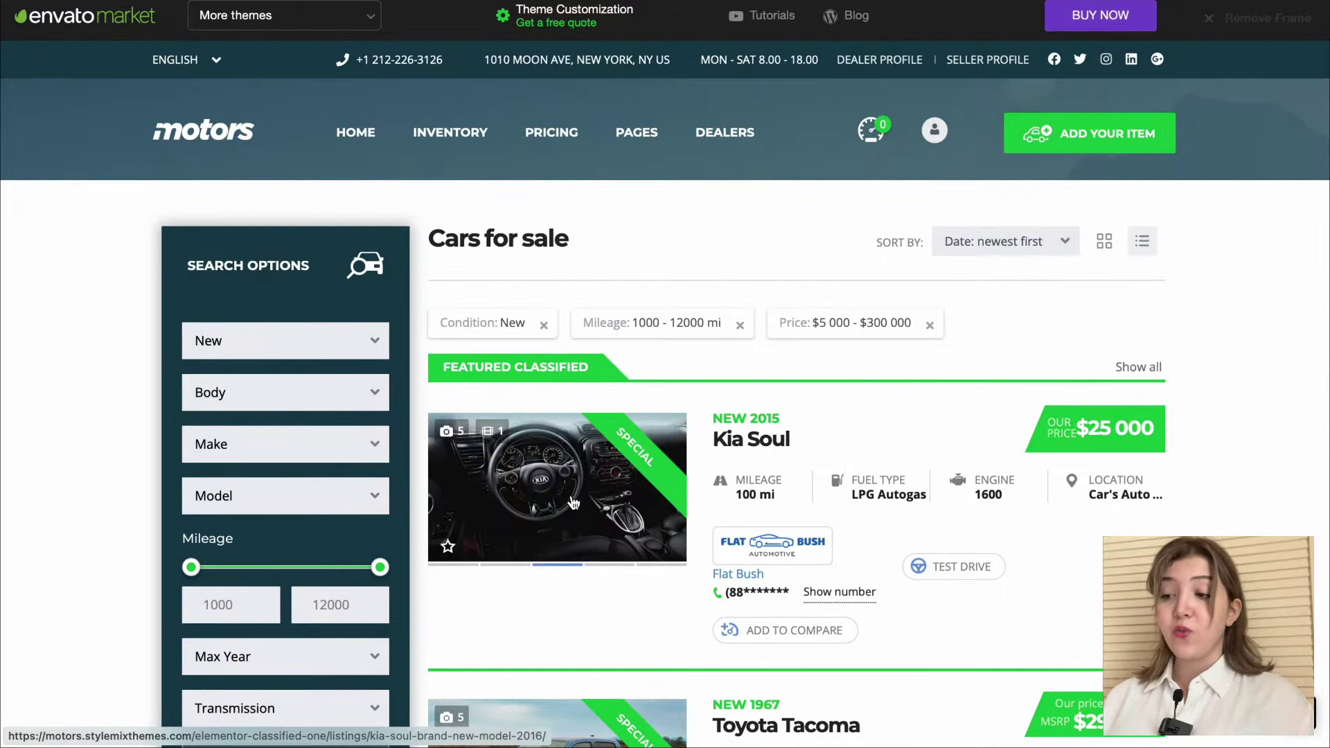
View the $25,000 new 2015 Kia Soul listing and reveal the dealer's phone number.
{"action": "left_click", "coordinate": [574, 501]}
{"action": "scroll", "coordinate": [1191, 313], "scroll_direction": "down", "scroll_amount": 2}
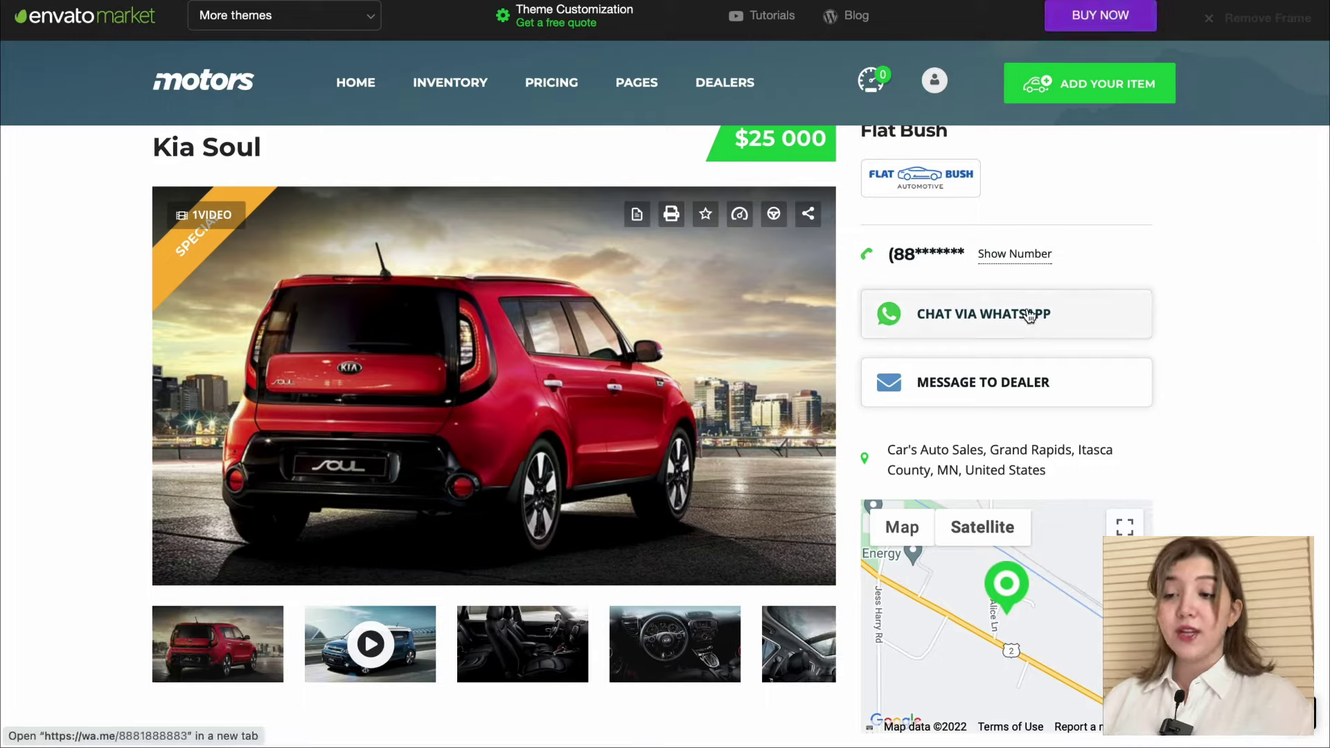
{"action": "left_click", "coordinate": [1005, 254]}
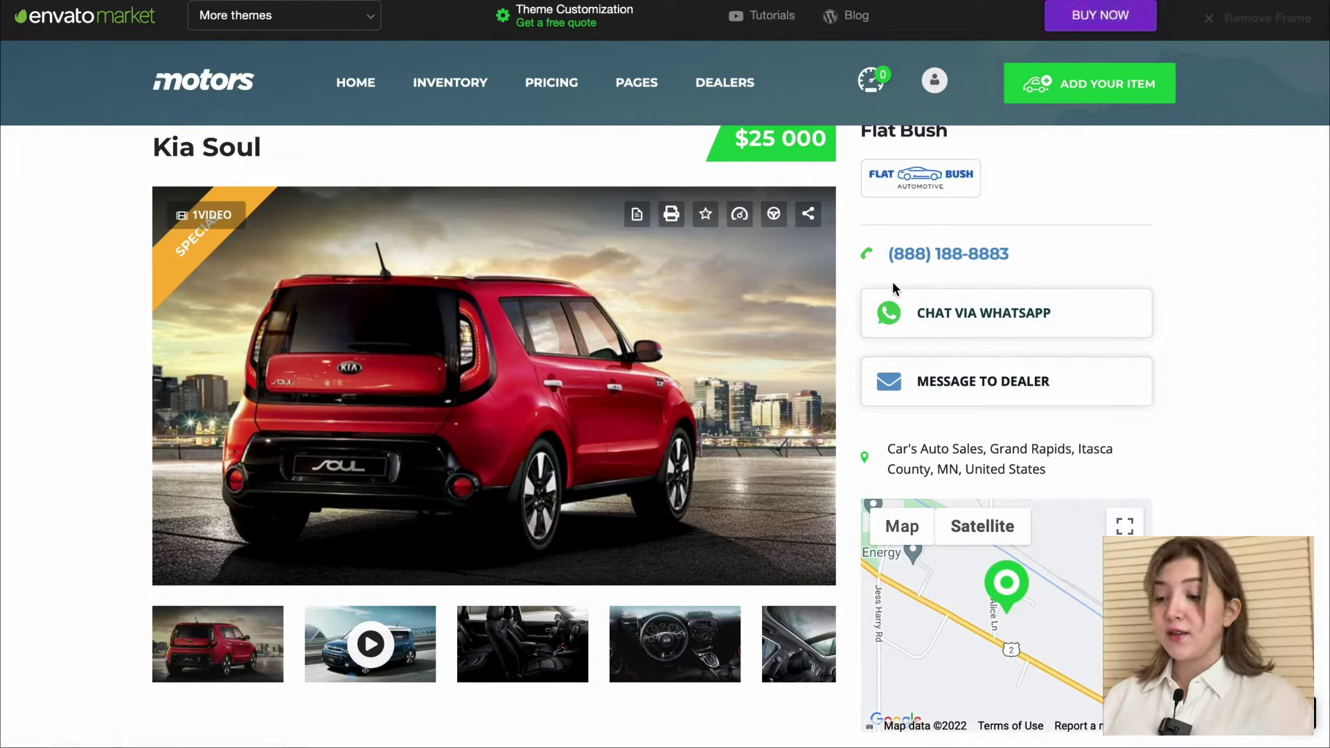
{"action": "scroll", "coordinate": [893, 288], "scroll_direction": "up", "scroll_amount": 3}
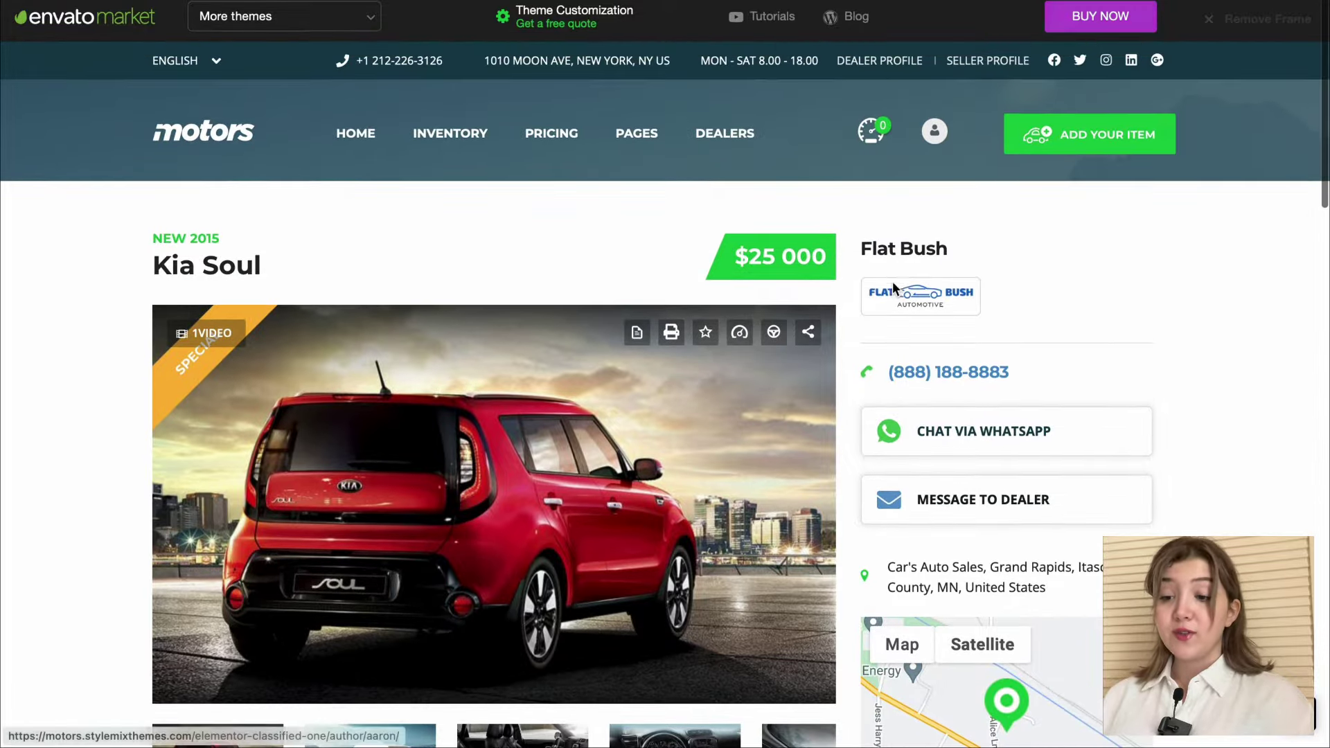
Search Find Local Dealers for make BMW, model 3 Series, returning West Covina Motors.
{"action": "left_click", "coordinate": [717, 139]}
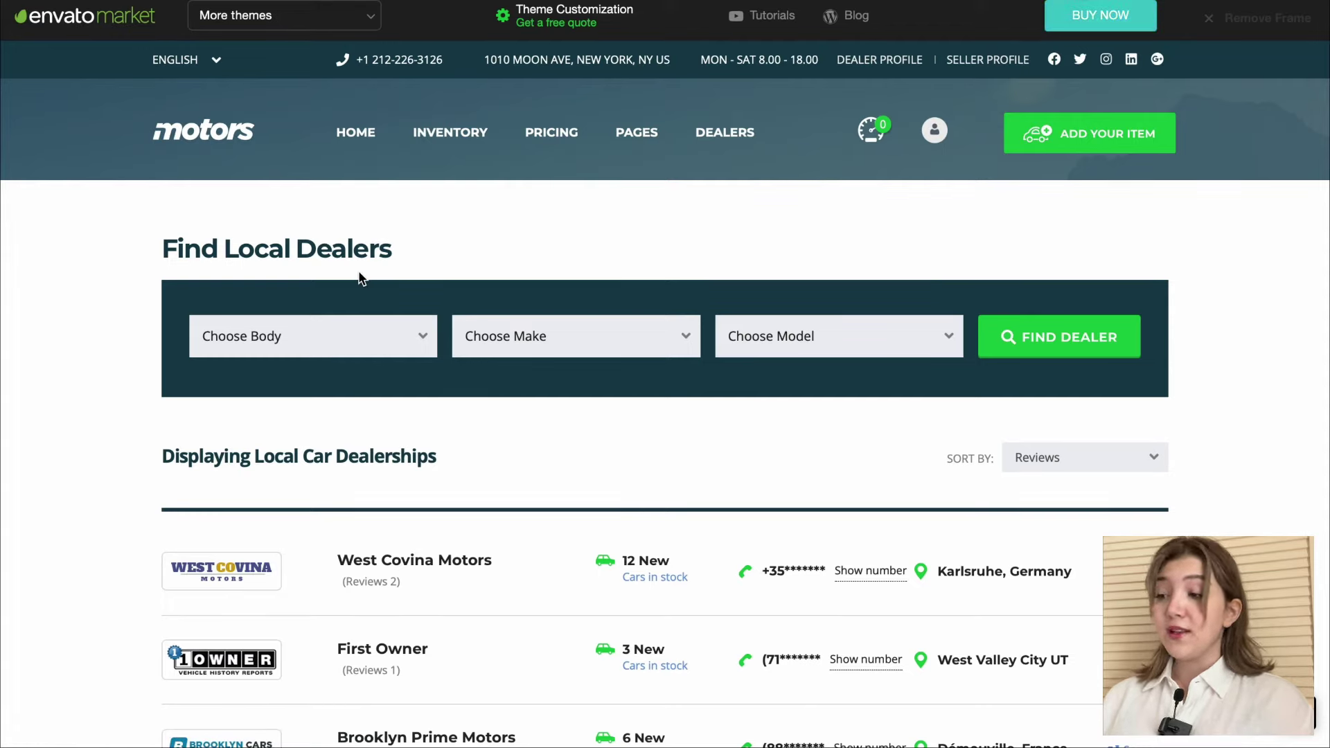
{"action": "left_click", "coordinate": [532, 351]}
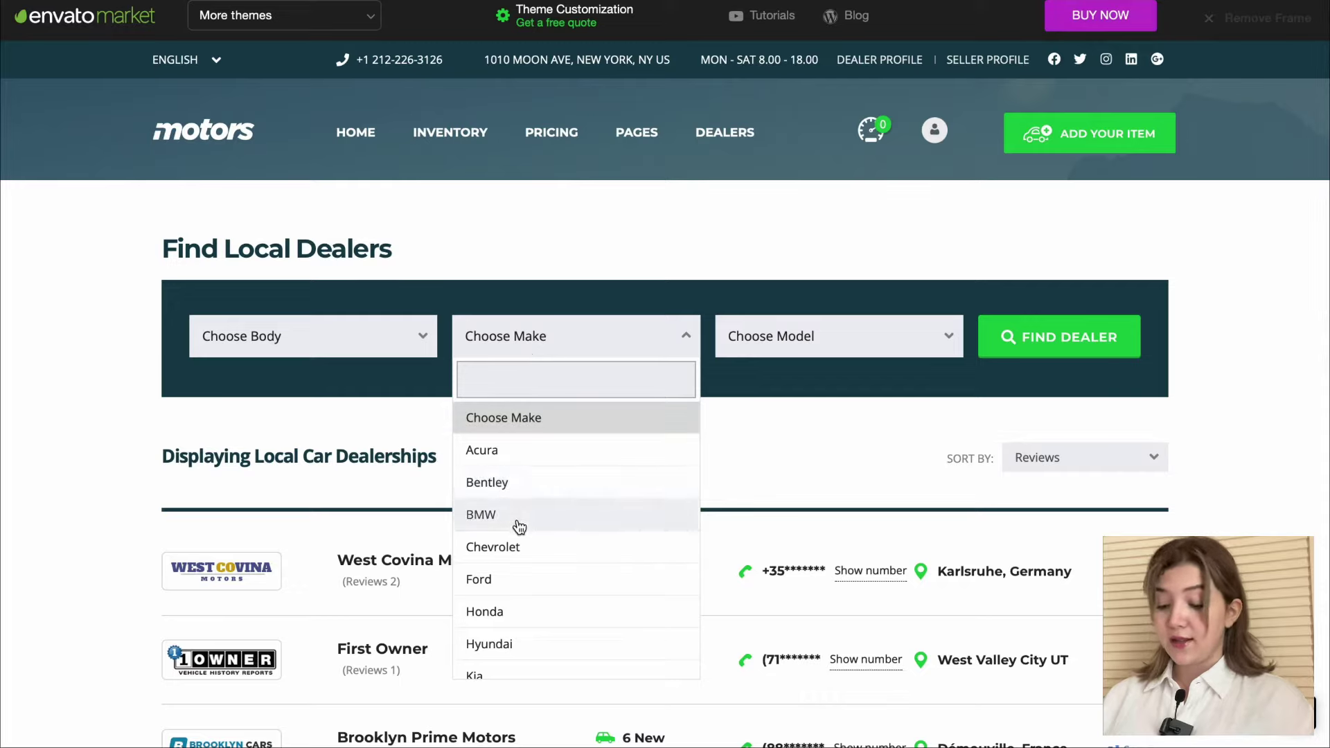
{"action": "left_click", "coordinate": [519, 528]}
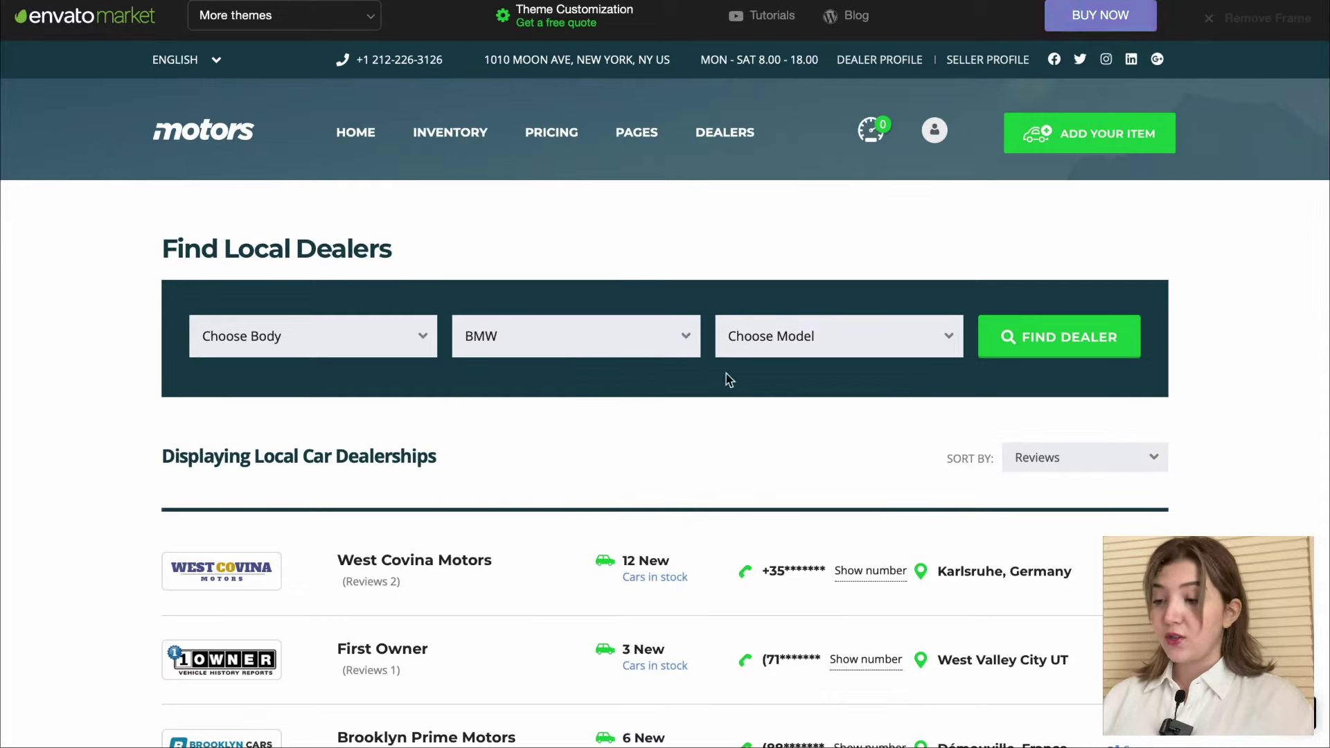
{"action": "left_click", "coordinate": [774, 341]}
{"action": "left_click", "coordinate": [790, 520]}
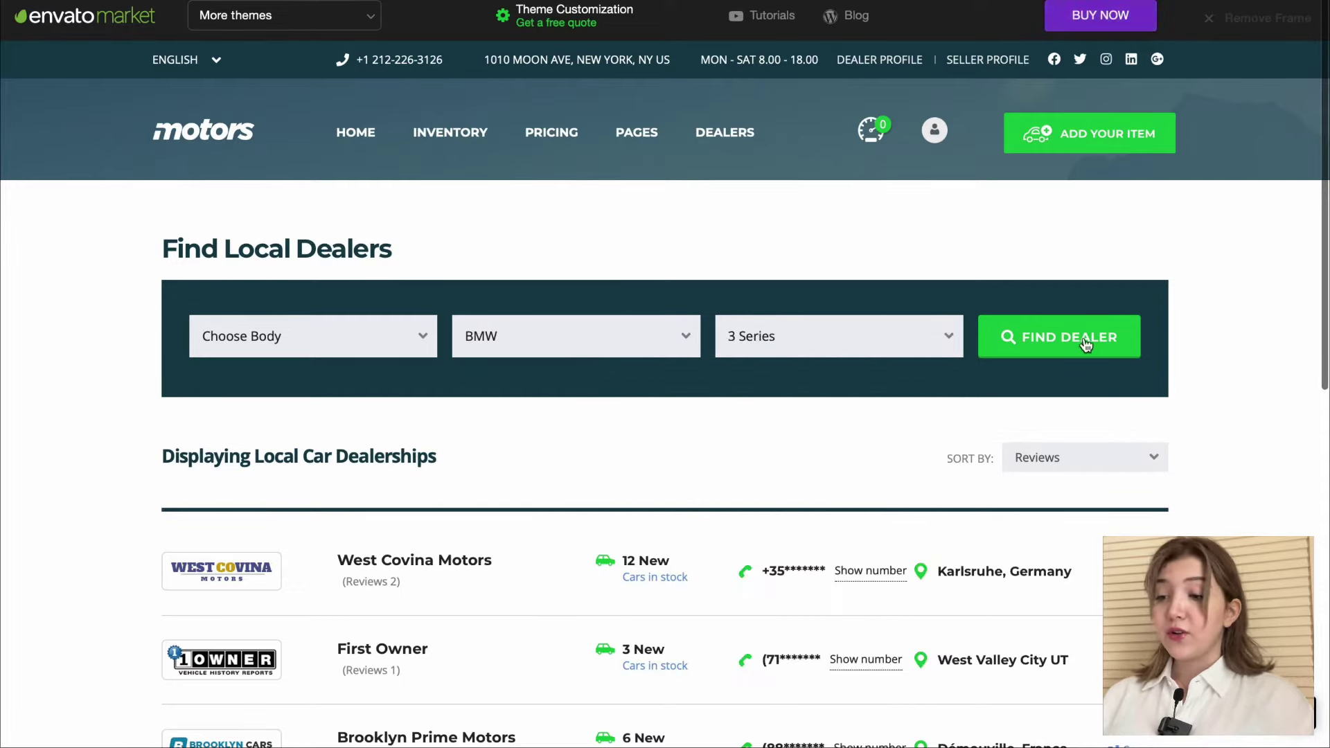
{"action": "left_click", "coordinate": [1086, 344]}
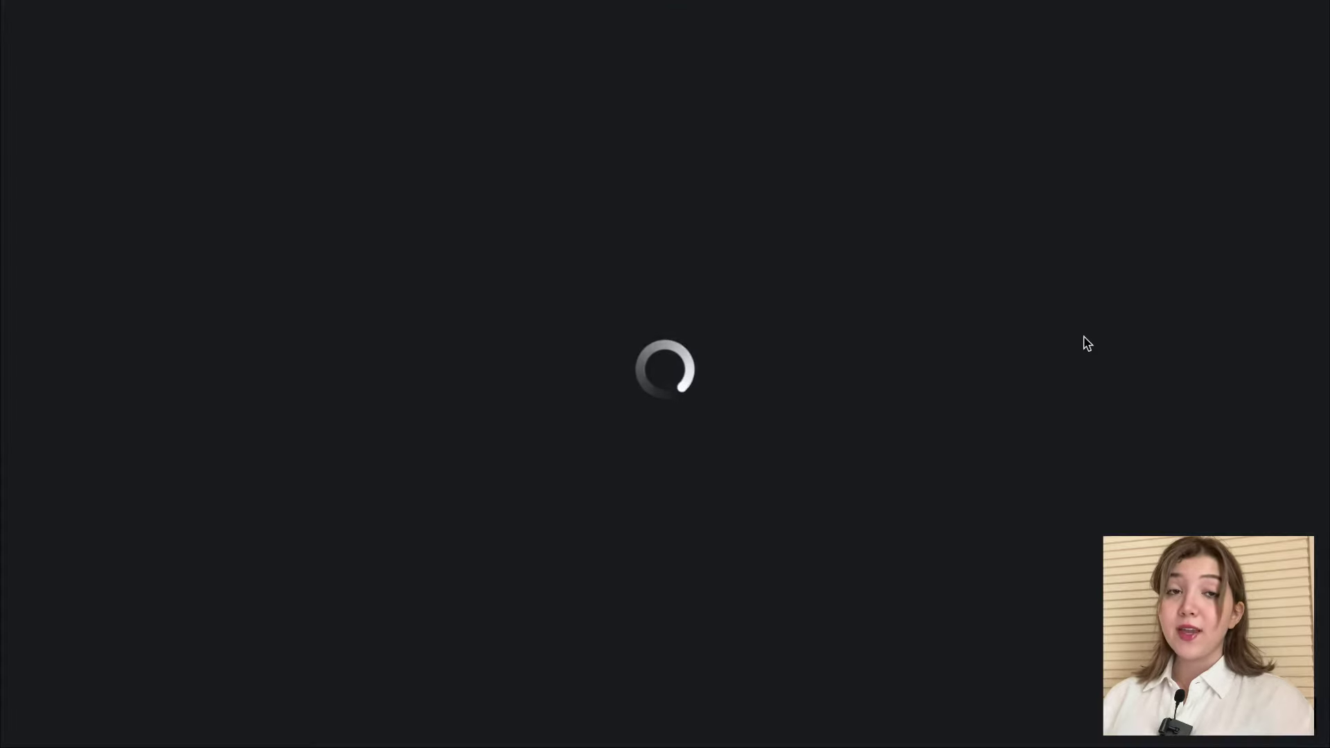
{"action": "scroll", "coordinate": [736, 483], "scroll_direction": "down", "scroll_amount": 1}
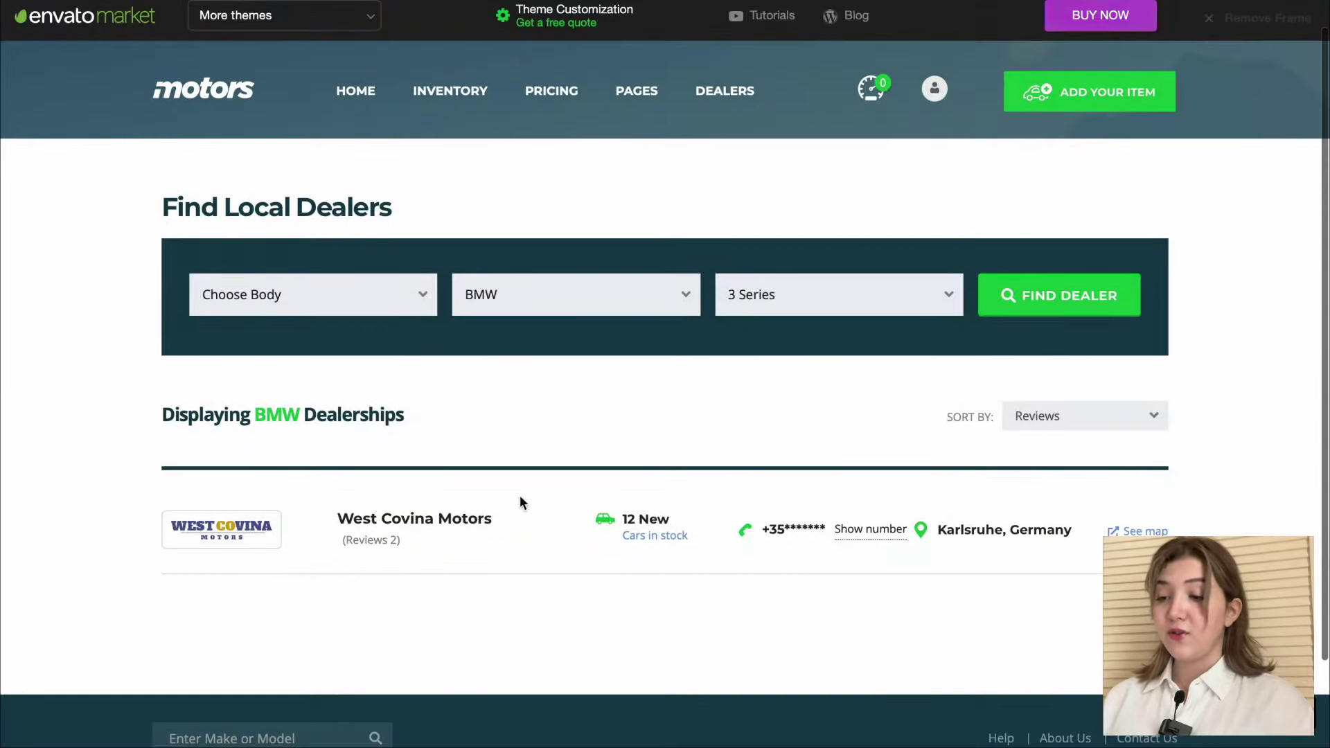
{"action": "left_click", "coordinate": [443, 518]}
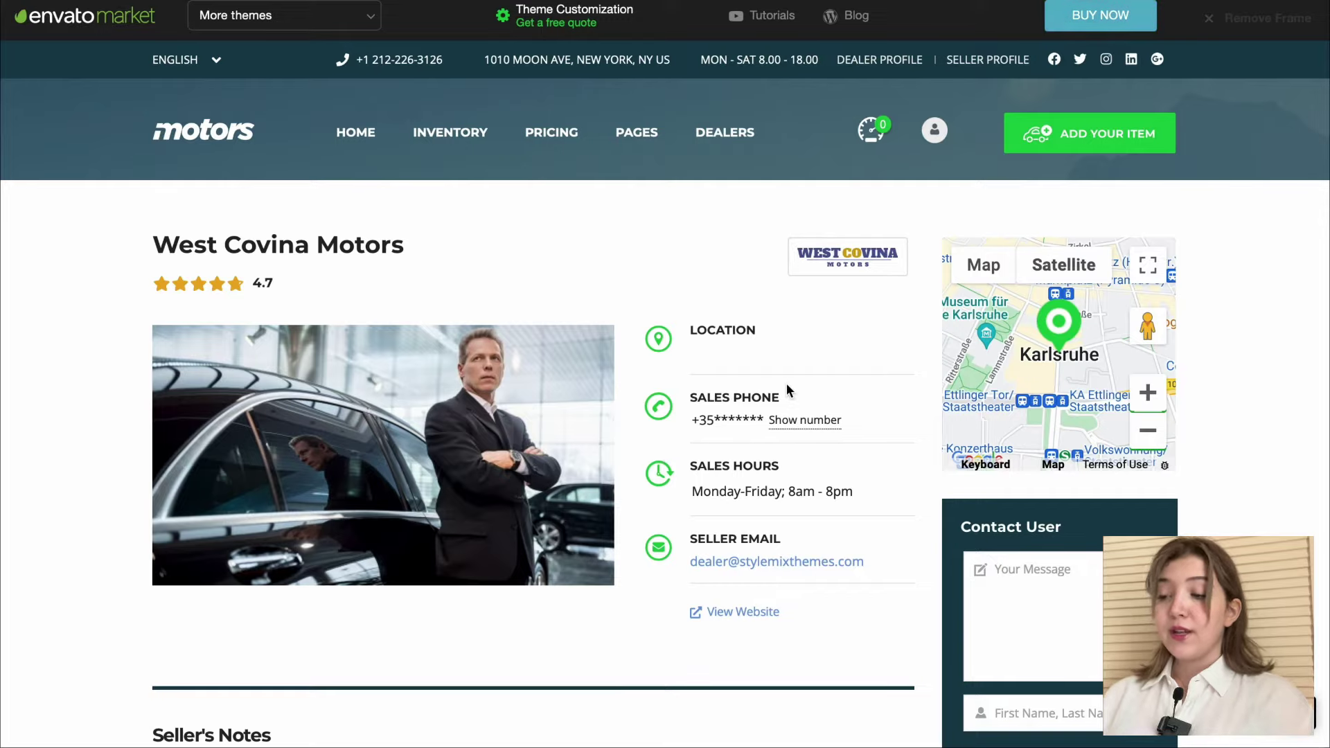
{"action": "scroll", "coordinate": [787, 391], "scroll_direction": "down", "scroll_amount": 1}
{"action": "left_click", "coordinate": [804, 390]}
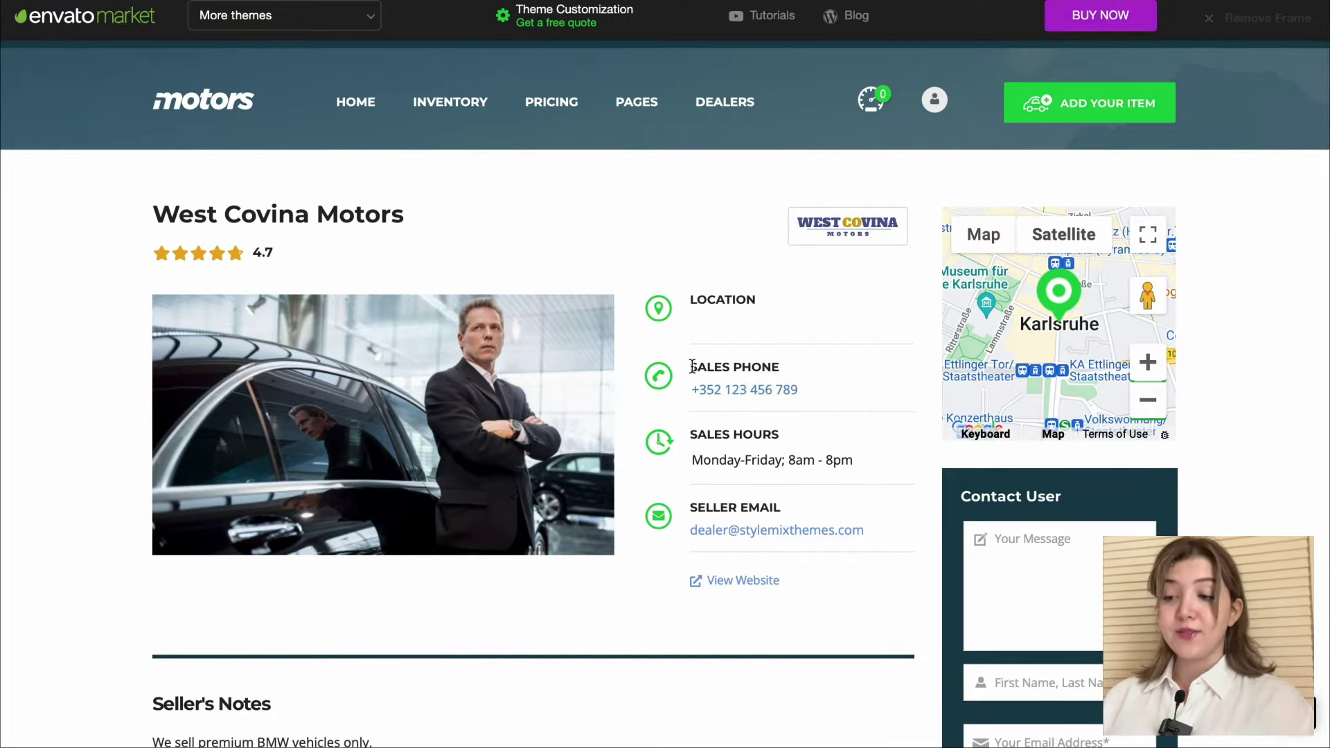
{"action": "left_click_drag", "start_coordinate": [692, 366], "coordinate": [792, 366]}
{"action": "left_click", "coordinate": [795, 451]}
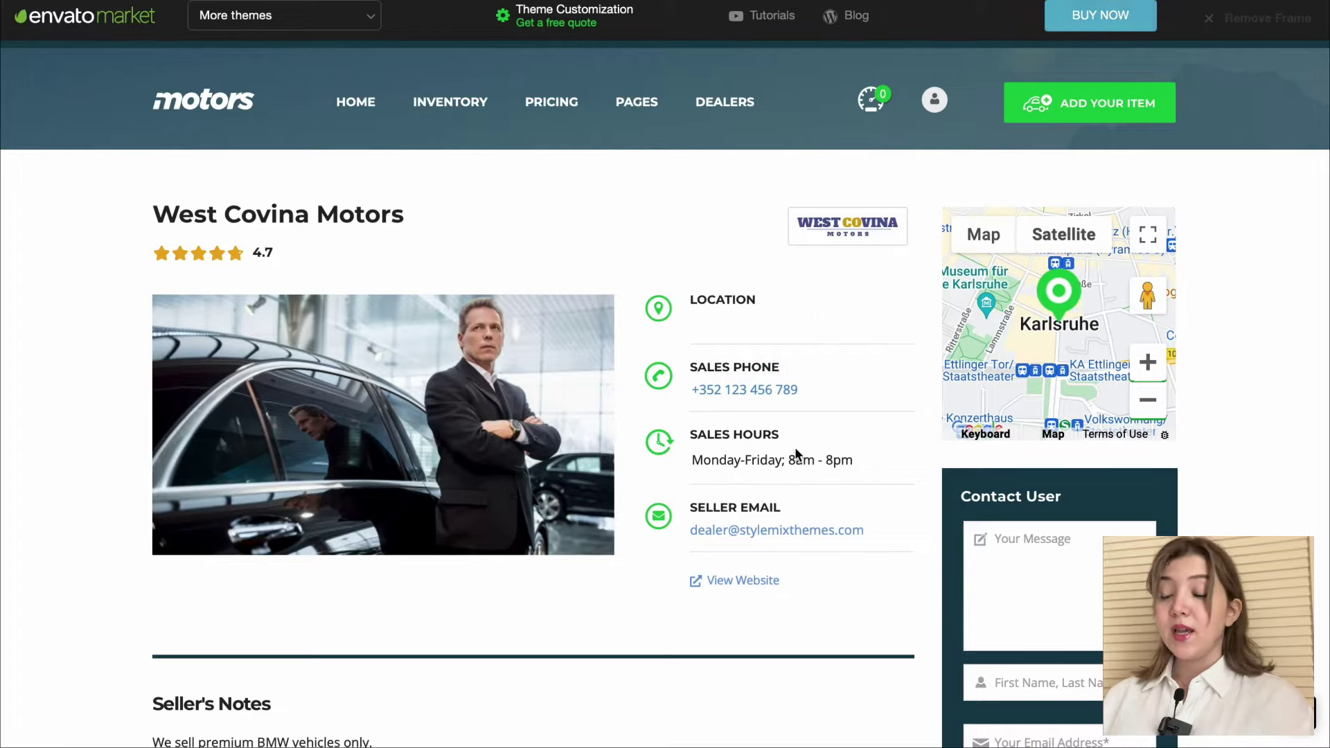
{"action": "scroll", "coordinate": [796, 451], "scroll_direction": "down", "scroll_amount": 2}
{"action": "left_click_drag", "start_coordinate": [688, 378], "coordinate": [794, 382]}
{"action": "left_click", "coordinate": [826, 571]}
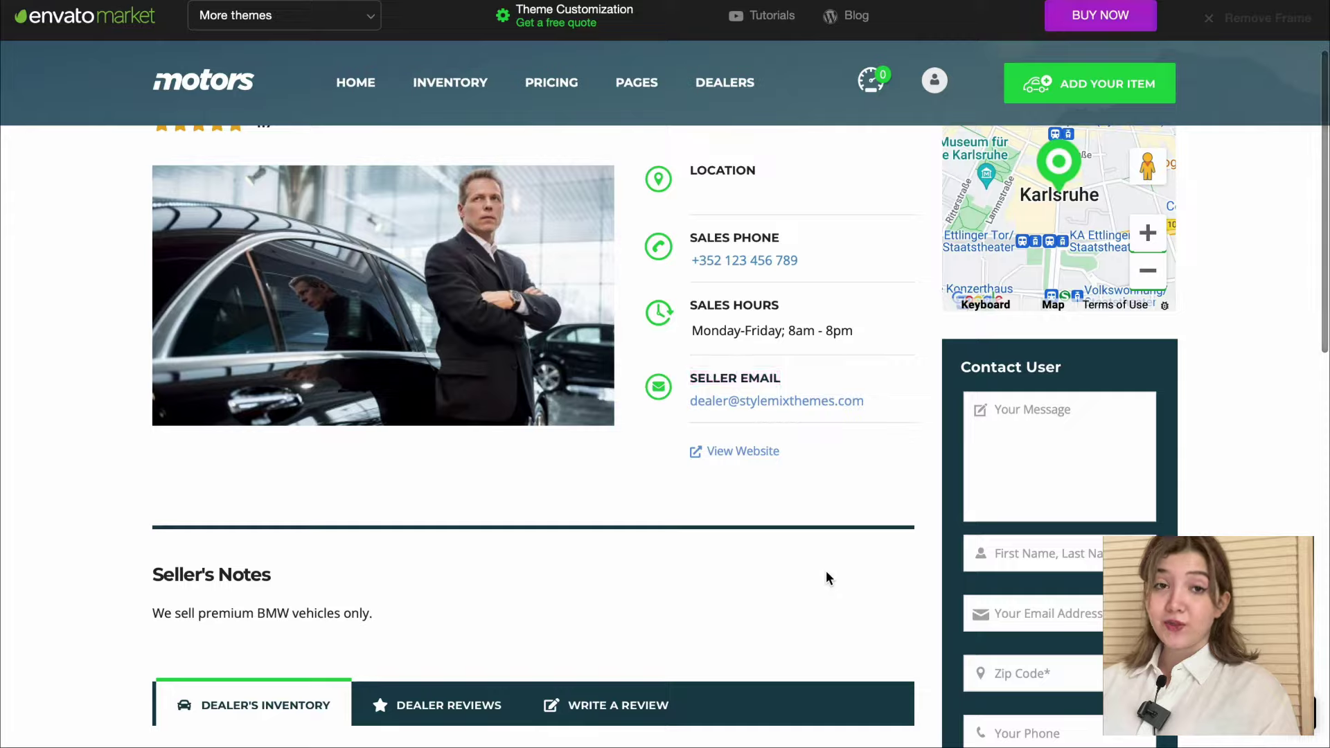
{"action": "scroll", "coordinate": [826, 565], "scroll_direction": "down", "scroll_amount": 5}
{"action": "scroll", "coordinate": [825, 559], "scroll_direction": "down", "scroll_amount": 12}
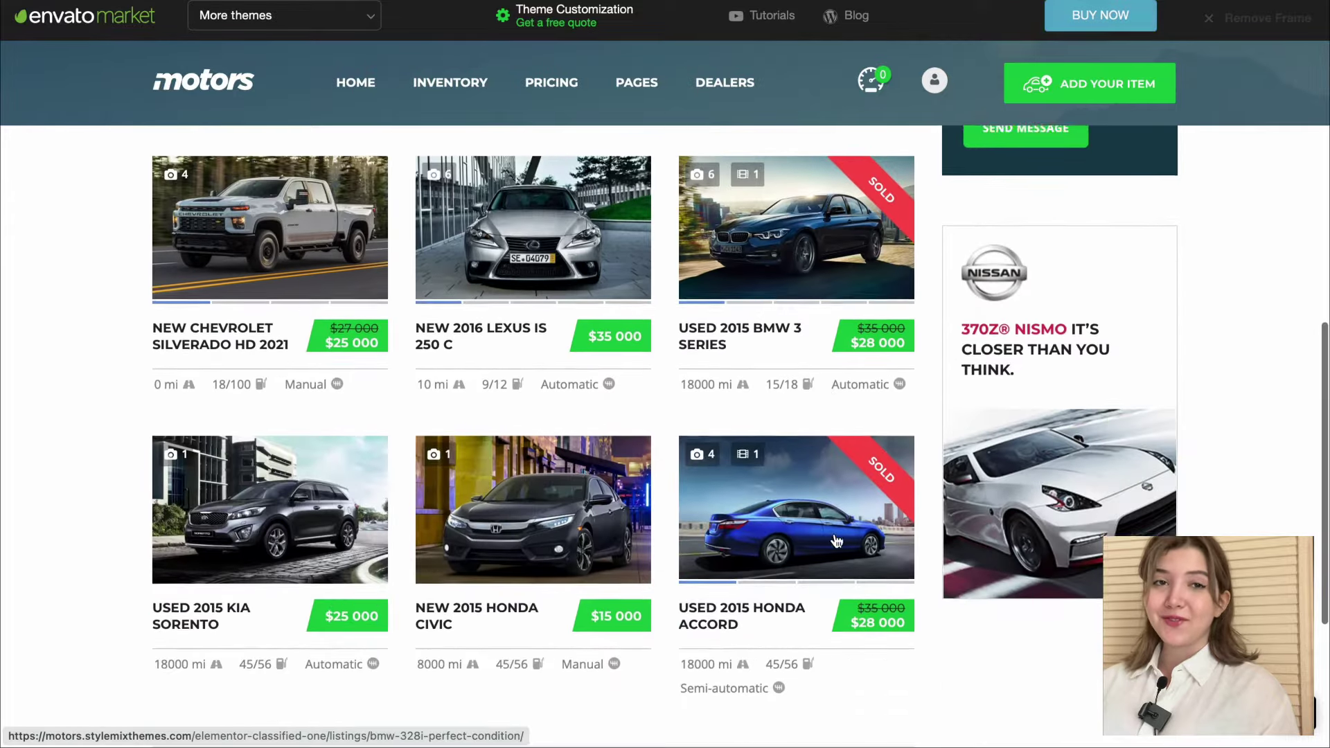
{"action": "scroll", "coordinate": [840, 528], "scroll_direction": "up", "scroll_amount": 11}
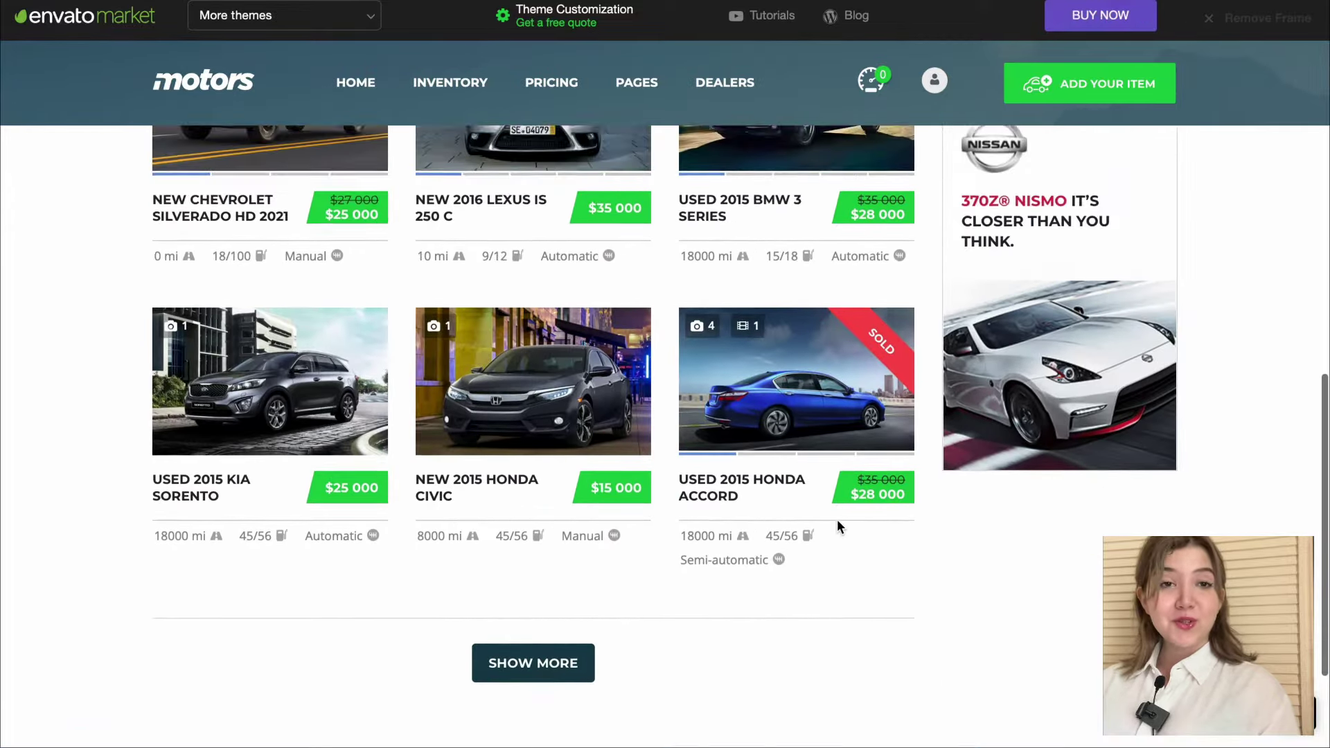
{"action": "scroll", "coordinate": [840, 528], "scroll_direction": "up", "scroll_amount": 6}
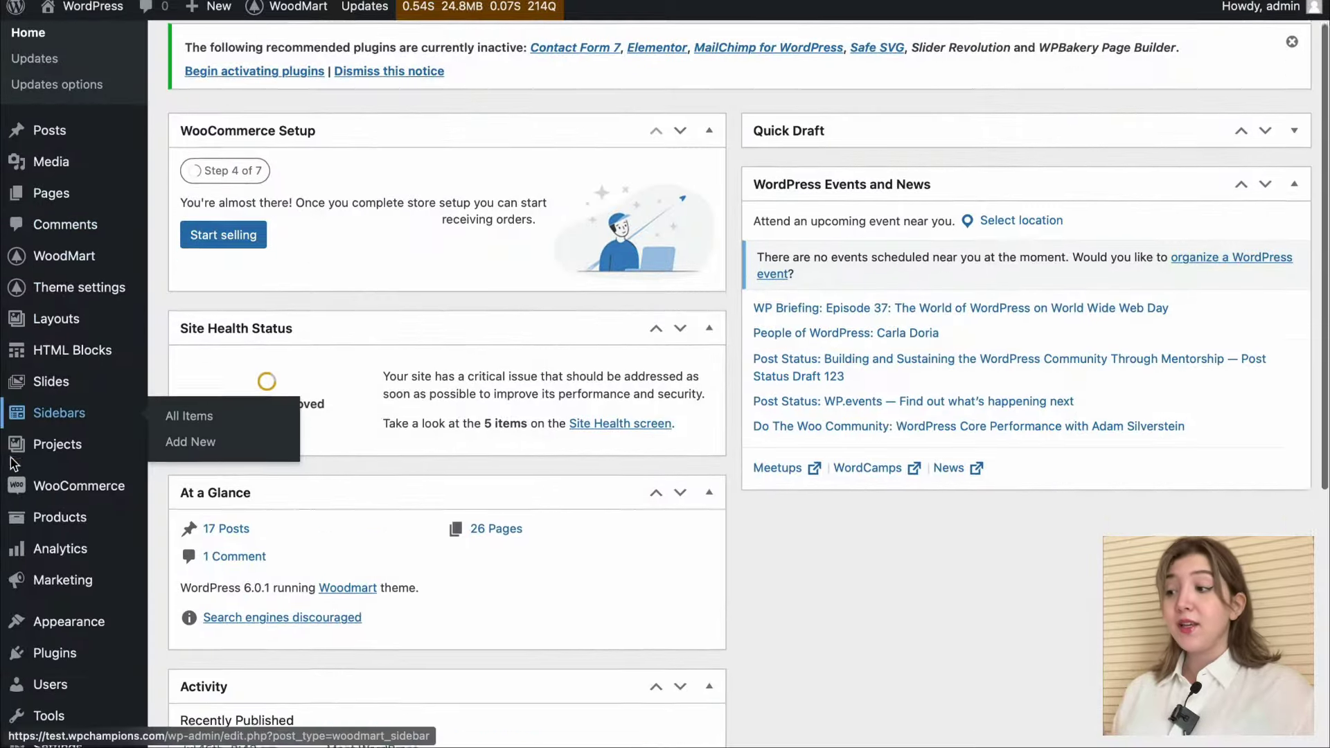
{"action": "scroll", "coordinate": [13, 463], "scroll_direction": "down", "scroll_amount": 2}
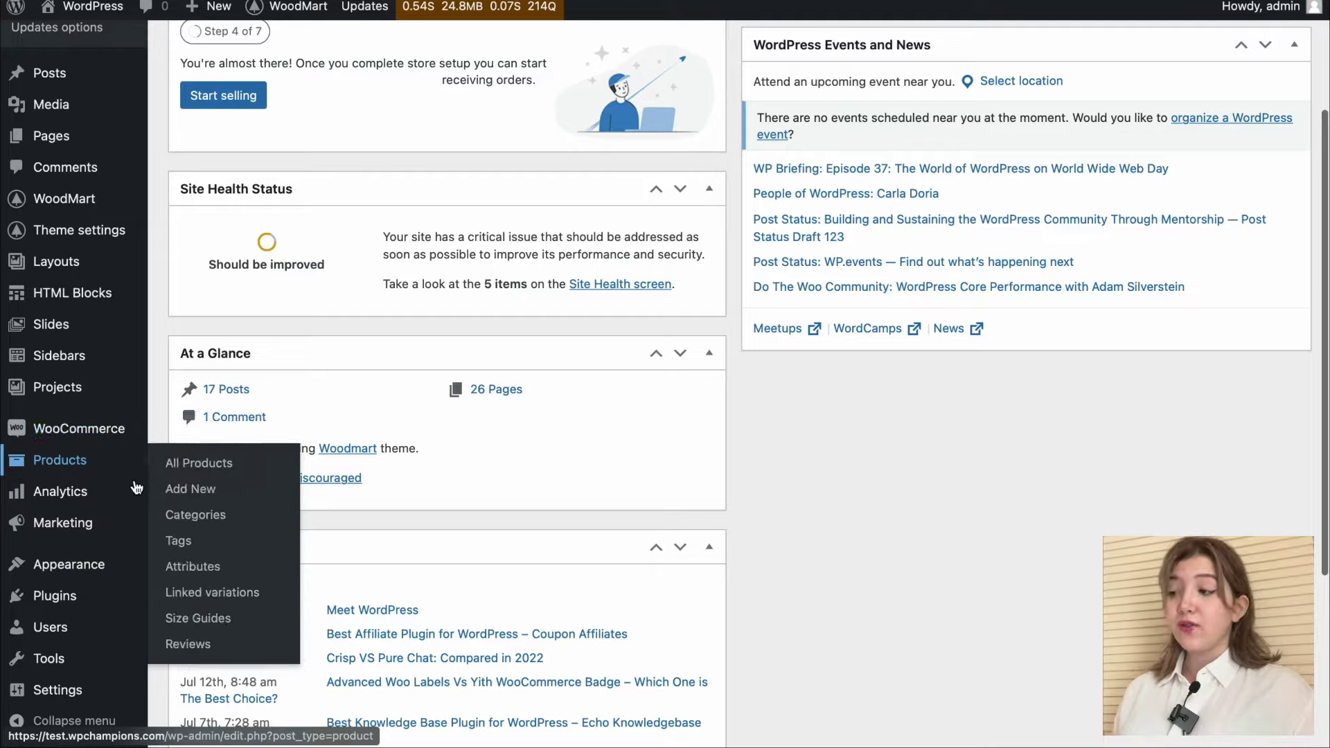
Upload motors-5.2.6.zip through Themes > Add New > Upload Theme and install it.
{"action": "mouse_move", "coordinate": [125, 570]}
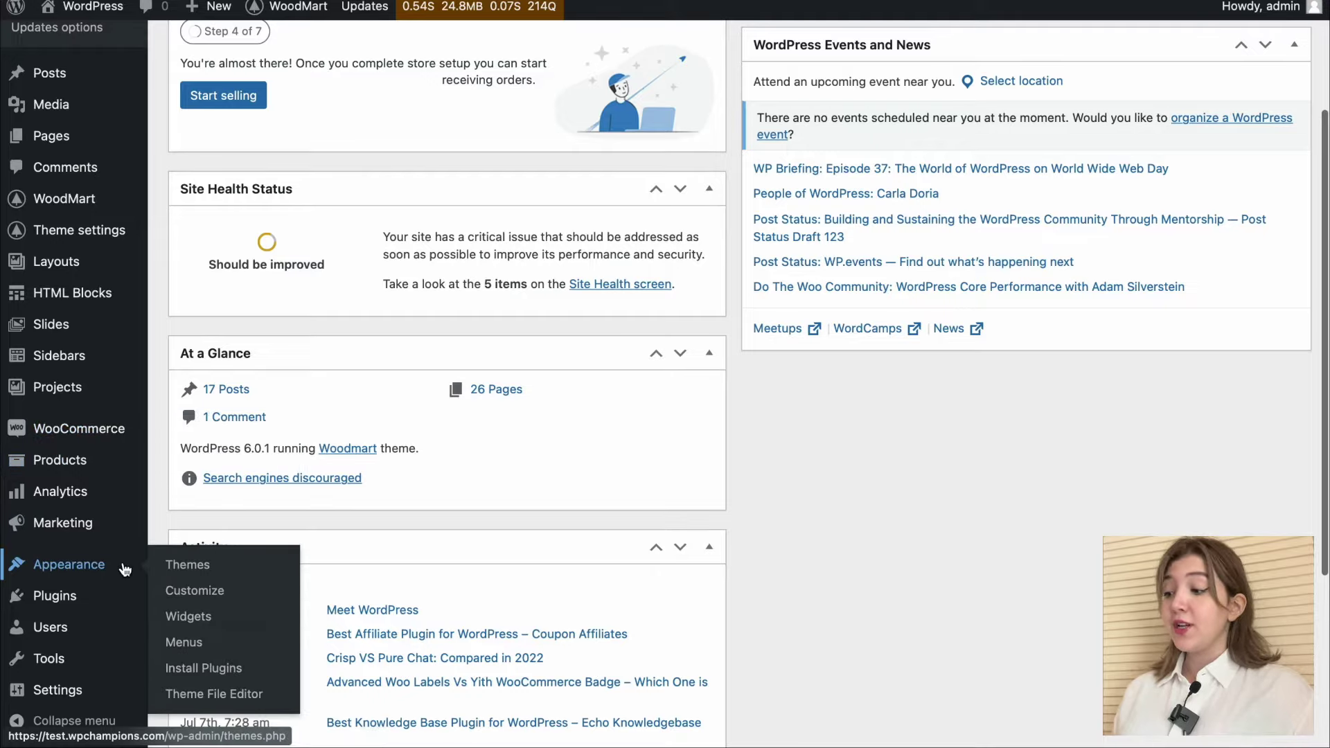
{"action": "left_click", "coordinate": [186, 579]}
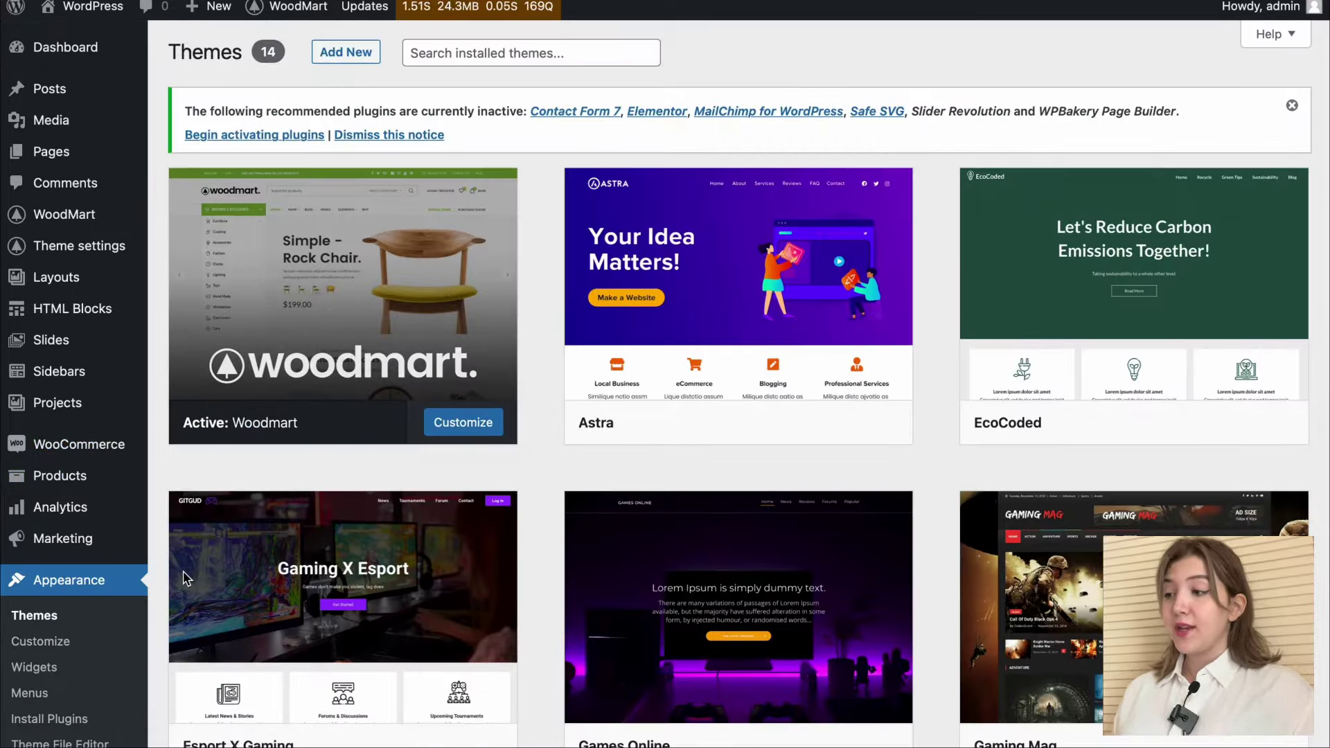
{"action": "left_click", "coordinate": [361, 55]}
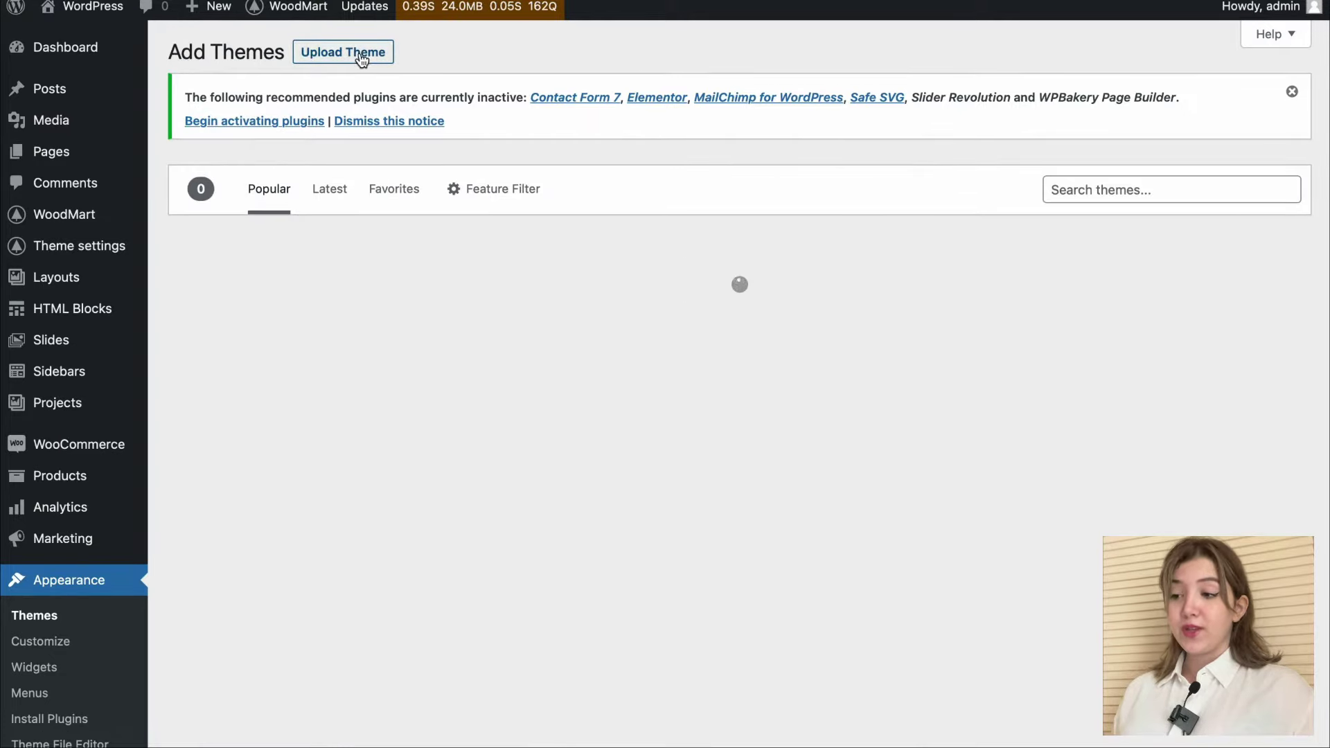
{"action": "left_click", "coordinate": [361, 58]}
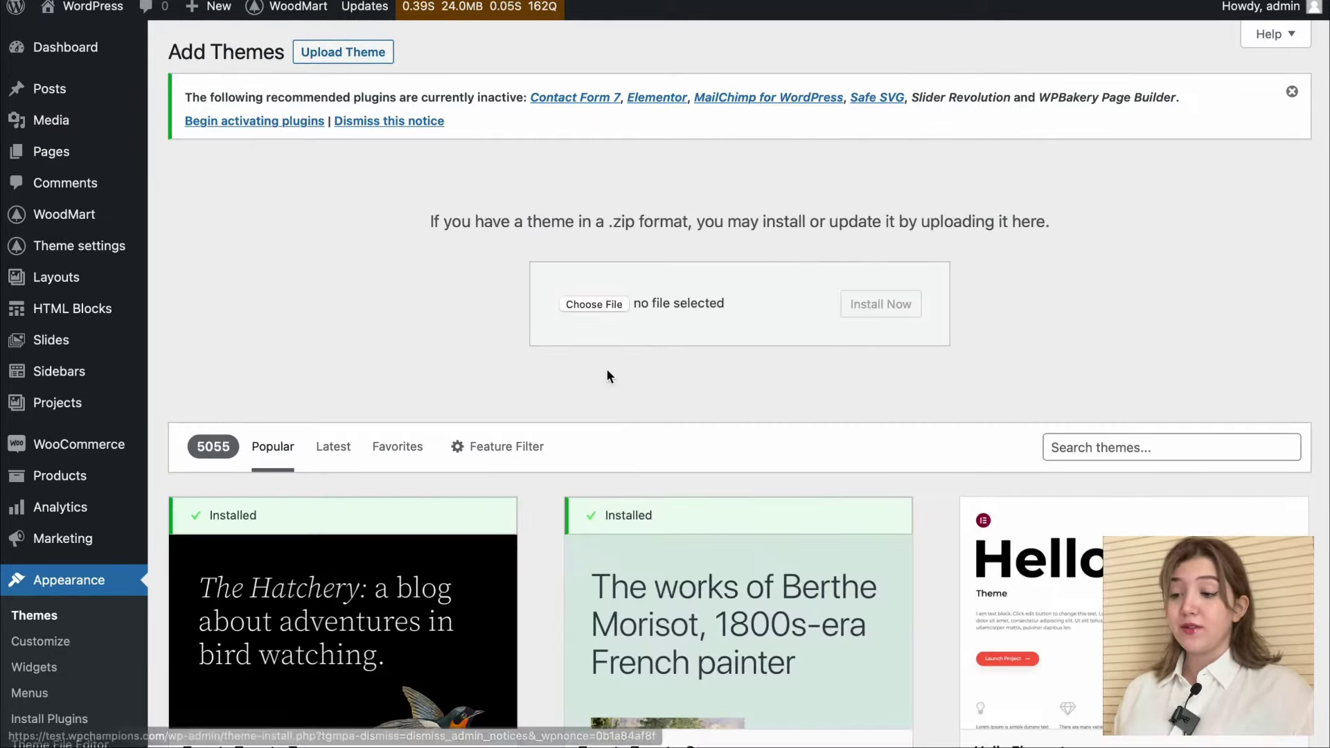
{"action": "left_click", "coordinate": [613, 305]}
{"action": "left_click", "coordinate": [499, 180]}
{"action": "left_click", "coordinate": [982, 551]}
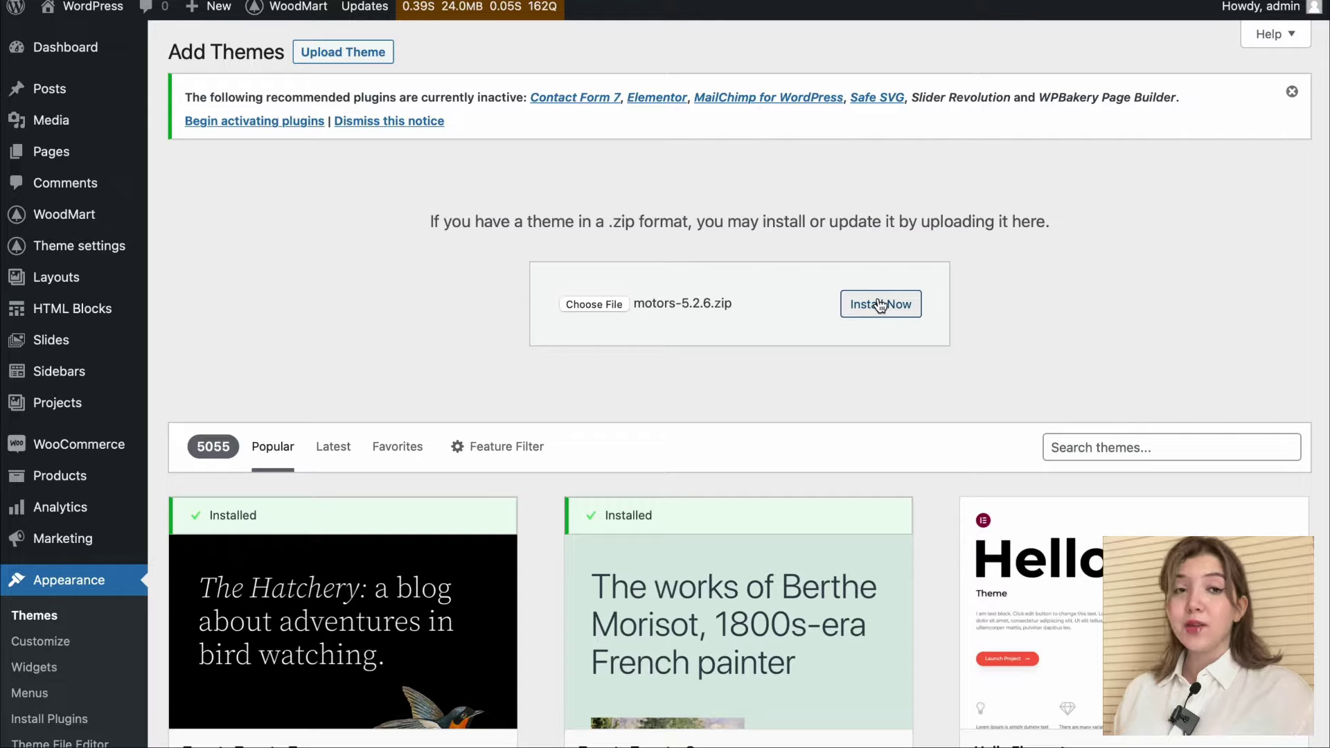
{"action": "left_click", "coordinate": [880, 304]}
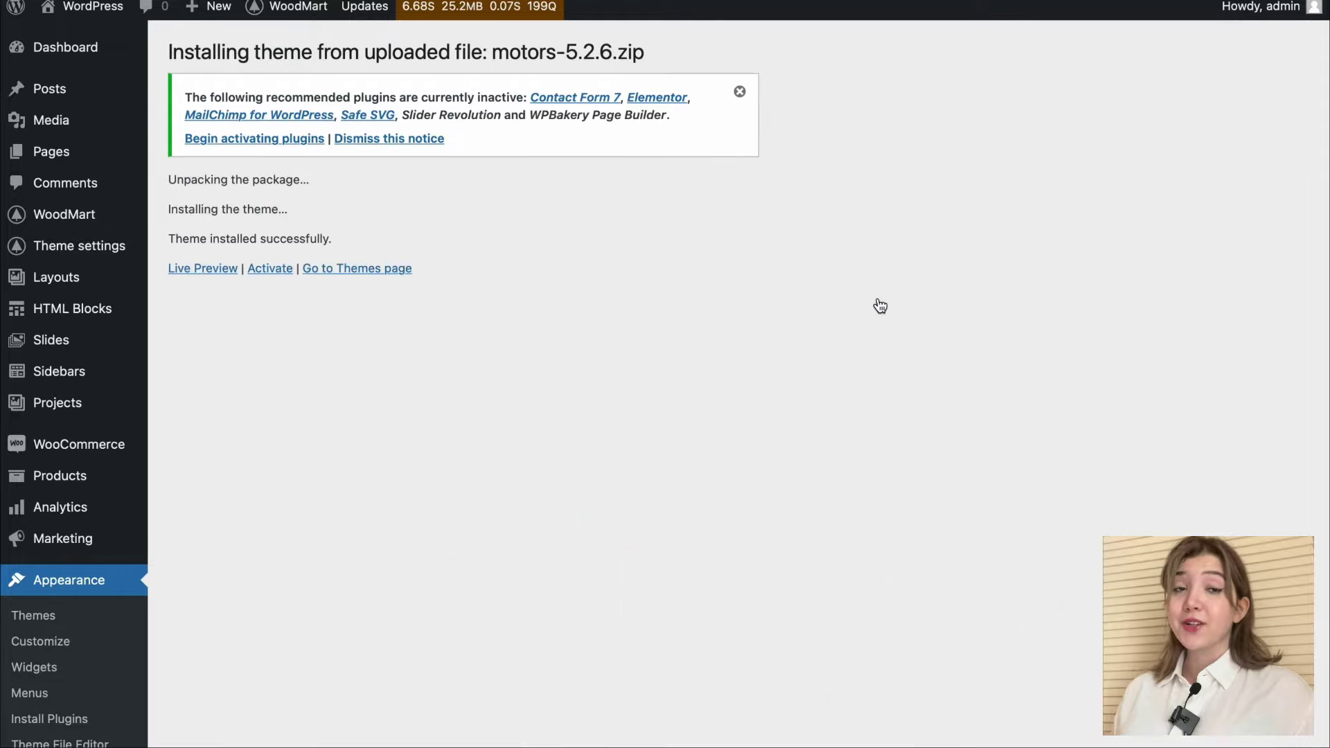
Activate the Motors theme and filter its Install Demos list to Elementor-built demos.
{"action": "left_click", "coordinate": [270, 274]}
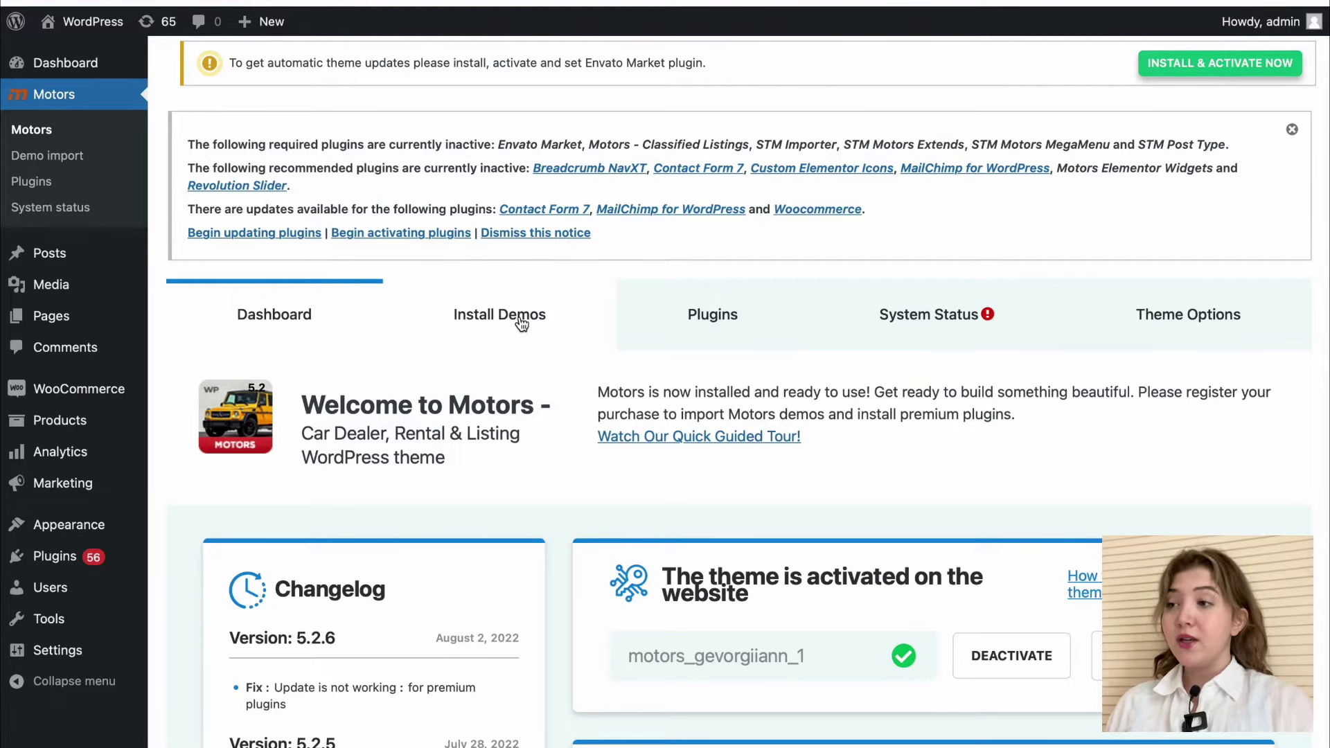
{"action": "left_click", "coordinate": [522, 323]}
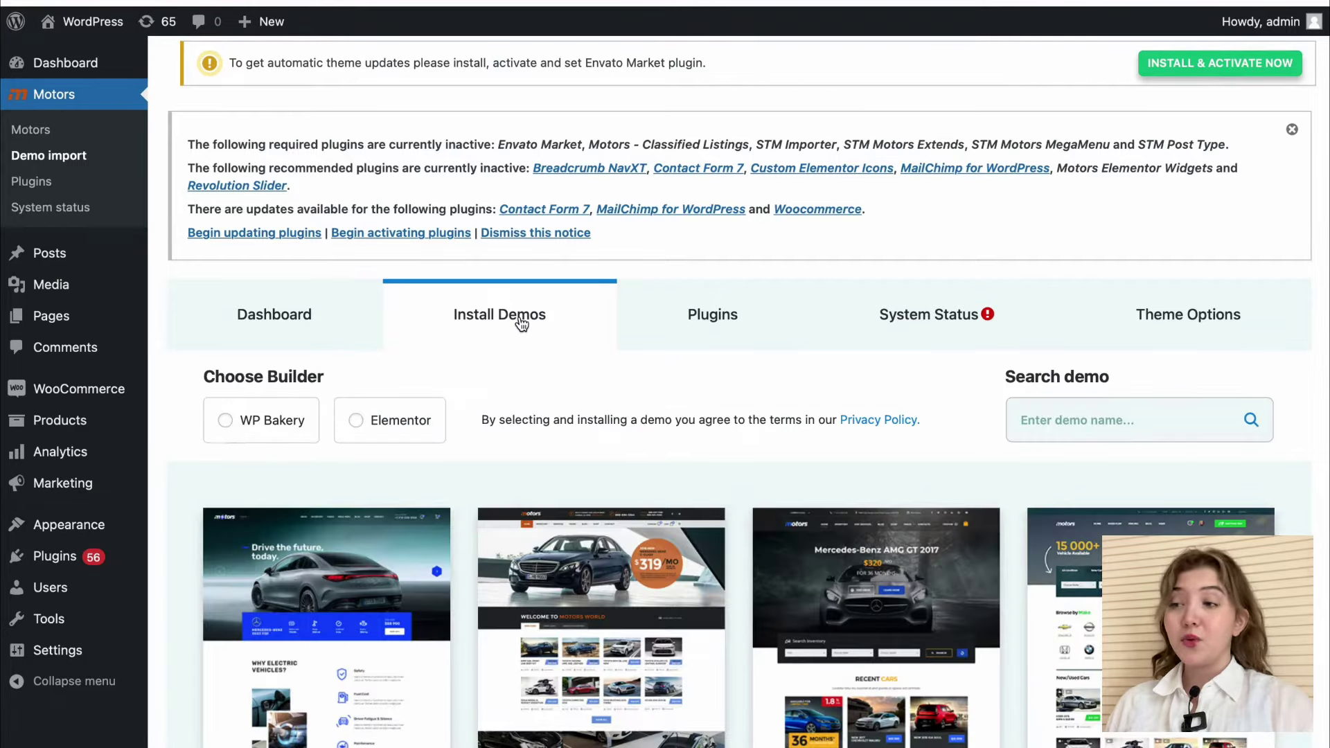
{"action": "left_click", "coordinate": [268, 427]}
{"action": "left_click", "coordinate": [380, 435]}
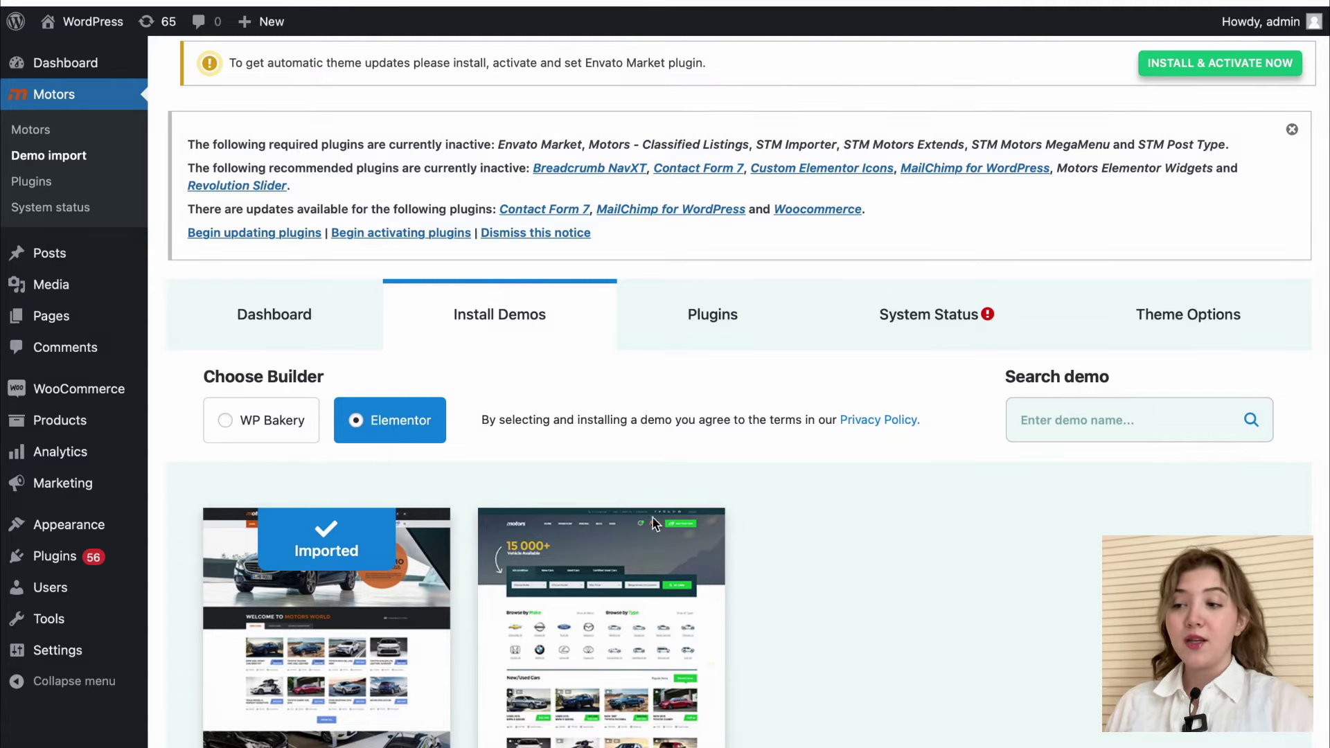
{"action": "scroll", "coordinate": [685, 533], "scroll_direction": "down", "scroll_amount": 3}
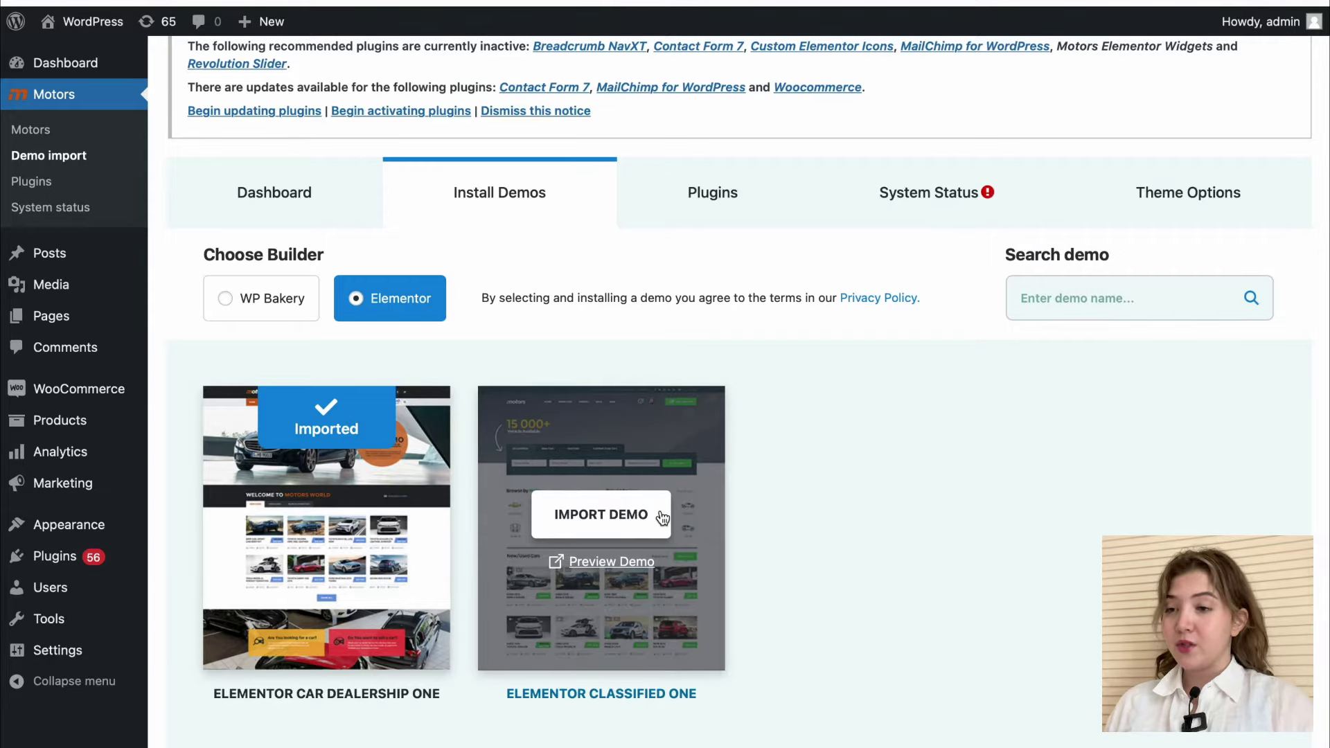
Import the Elementor Classified One demo, accepting no undo and skipping database cleanup.
{"action": "left_click", "coordinate": [661, 518]}
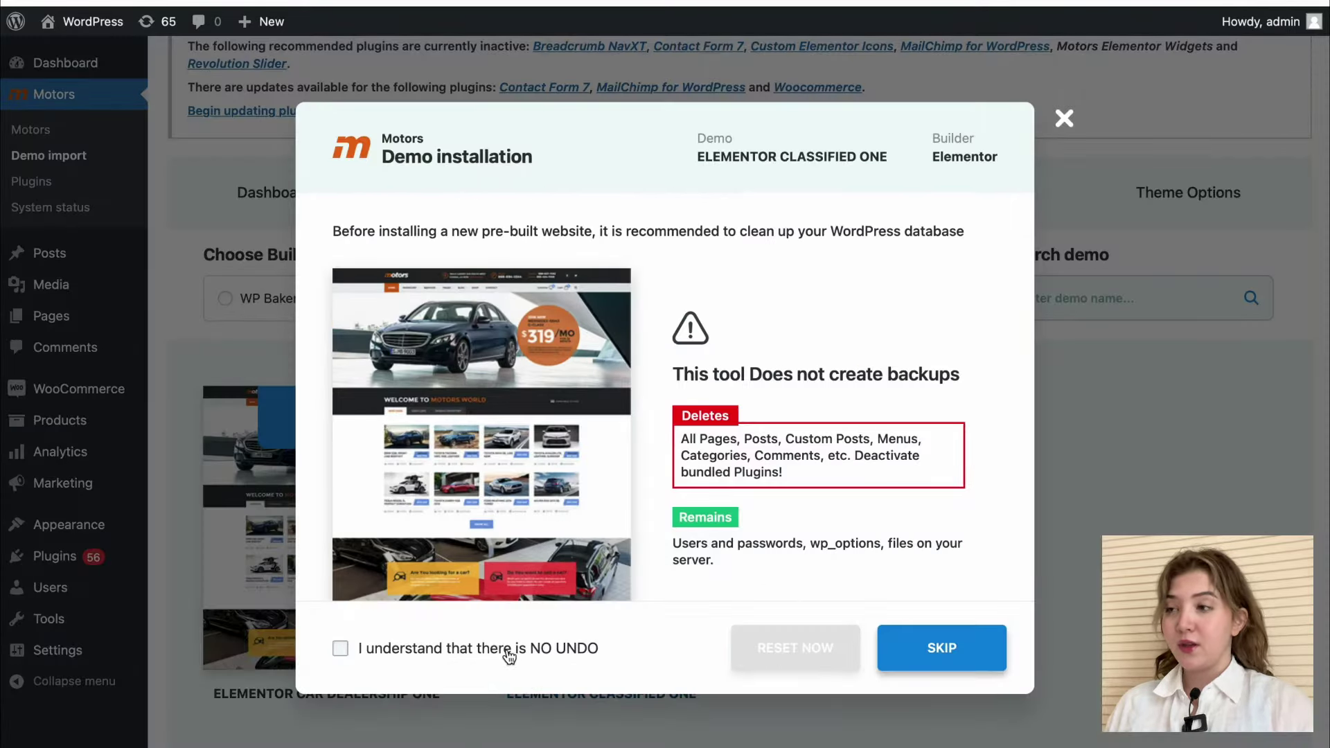
{"action": "left_click", "coordinate": [509, 652]}
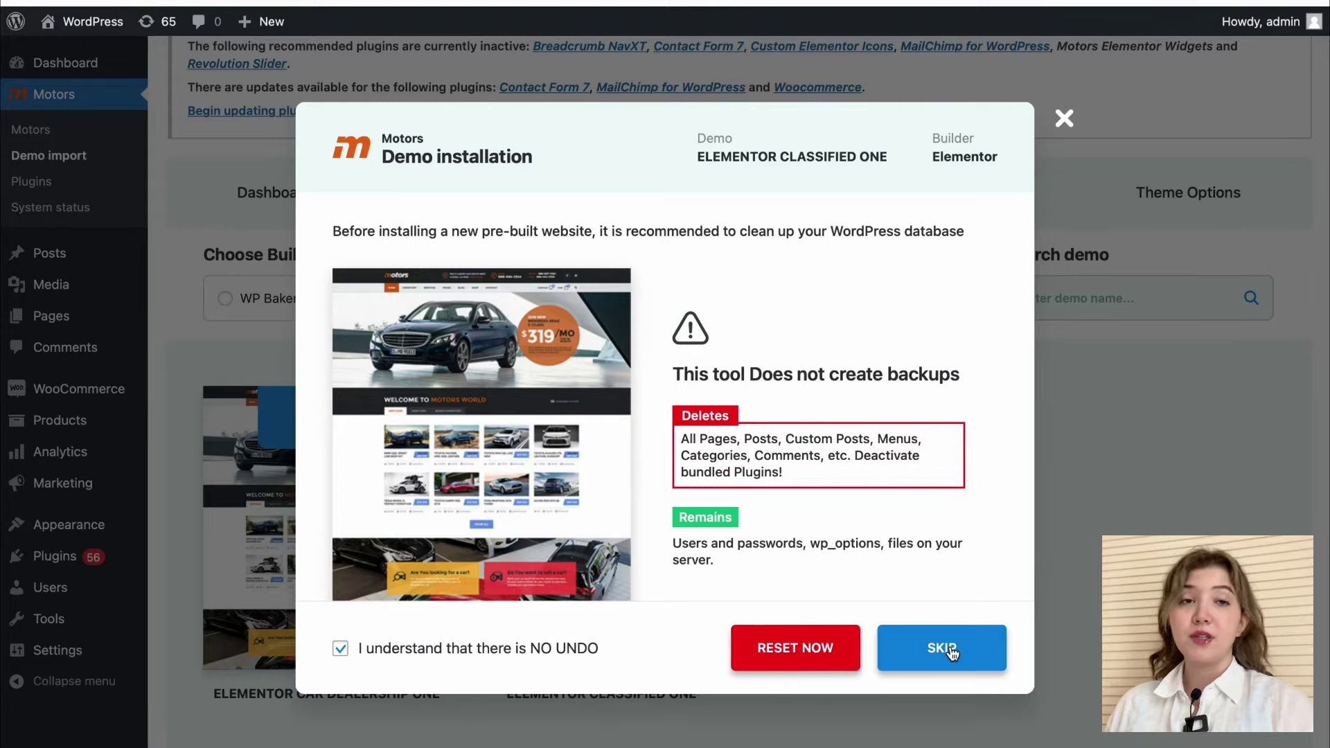
{"action": "left_click", "coordinate": [953, 654]}
{"action": "left_click", "coordinate": [919, 651]}
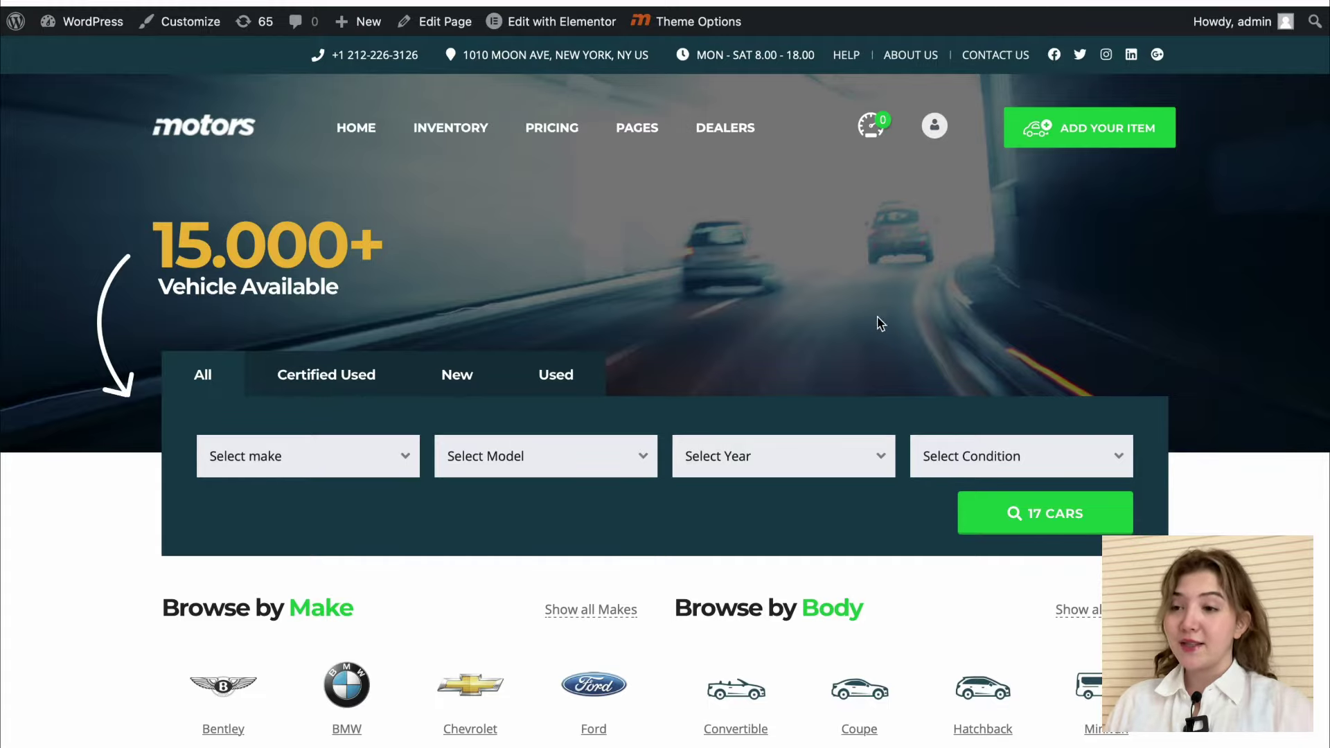
Switch the homepage car search between Certified Used, New, Used and All tabs.
{"action": "scroll", "coordinate": [665, 374], "scroll_direction": "down", "scroll_amount": 8}
{"action": "scroll", "coordinate": [665, 374], "scroll_direction": "up", "scroll_amount": 8}
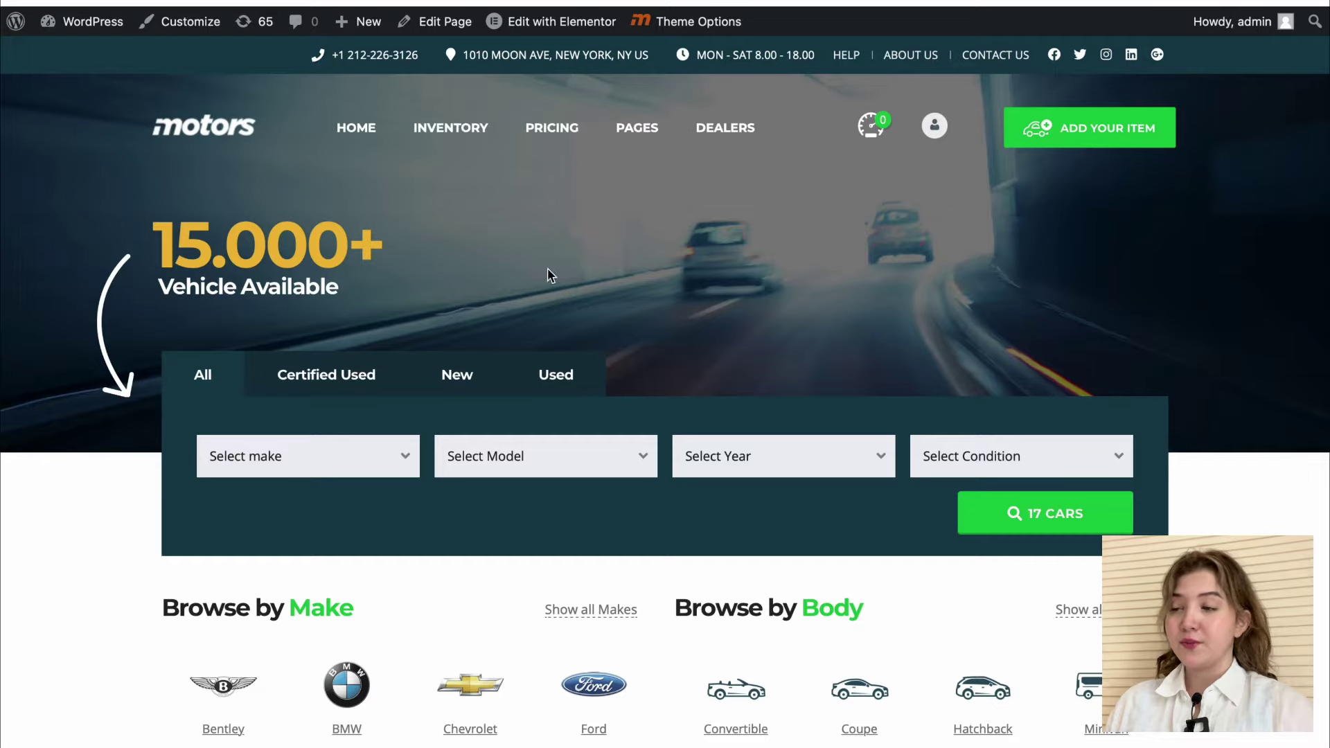
{"action": "left_click", "coordinate": [379, 385]}
{"action": "left_click", "coordinate": [483, 378]}
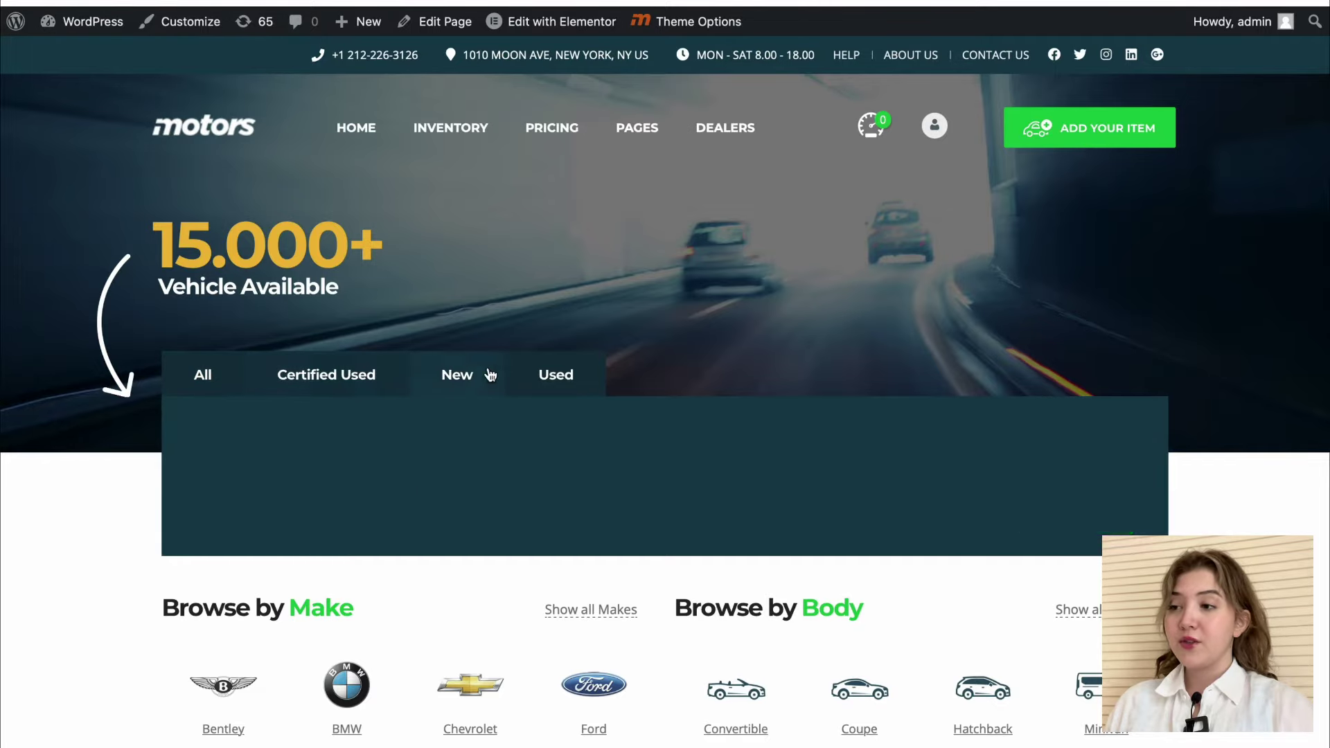
{"action": "left_click", "coordinate": [553, 386]}
{"action": "left_click", "coordinate": [203, 385]}
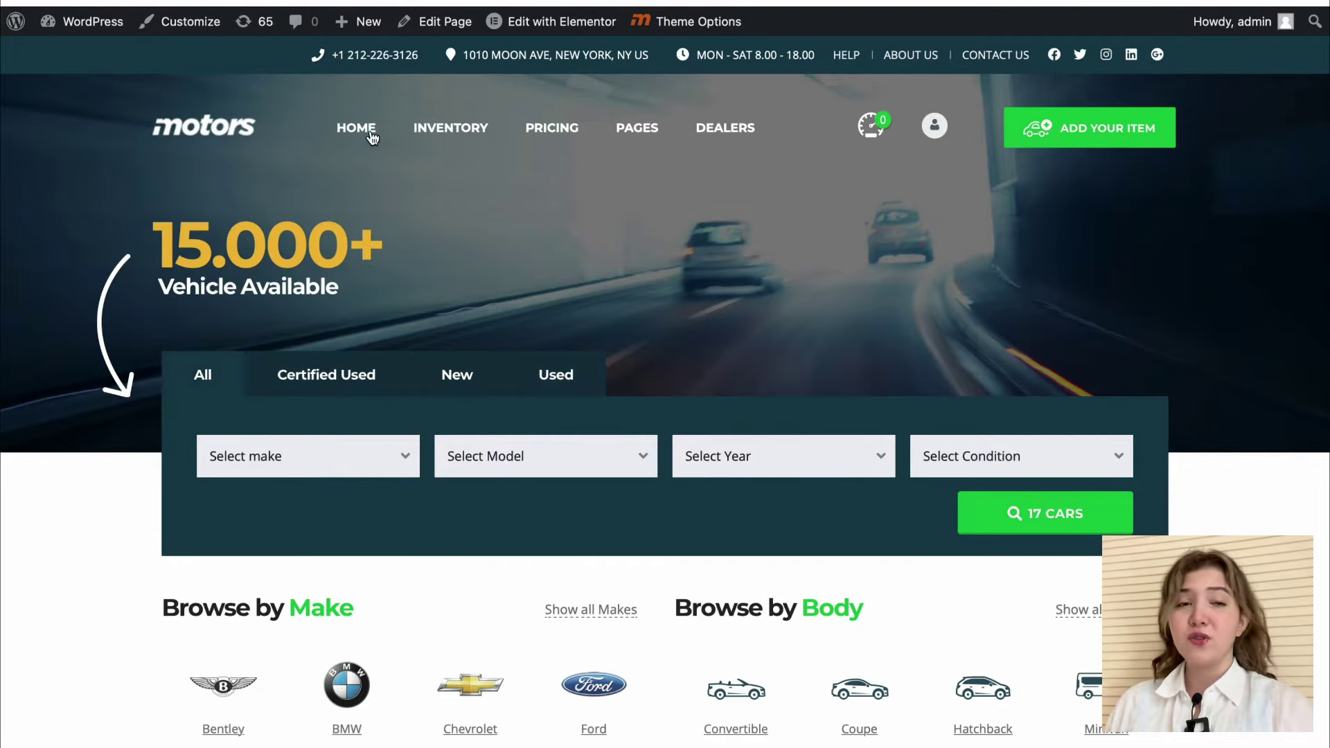
Visit the Inventory page, return Home, and launch Edit with Elementor from the admin bar.
{"action": "left_click", "coordinate": [447, 132]}
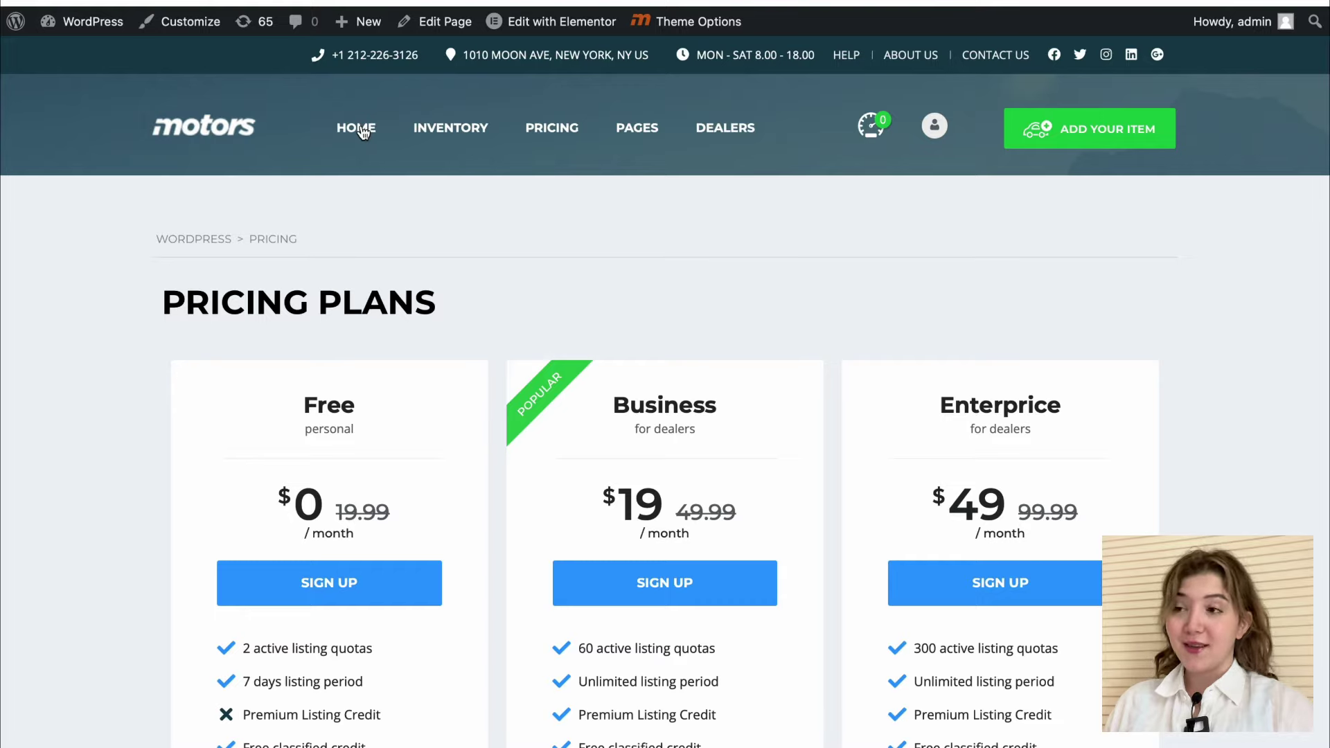
{"action": "left_click", "coordinate": [362, 133]}
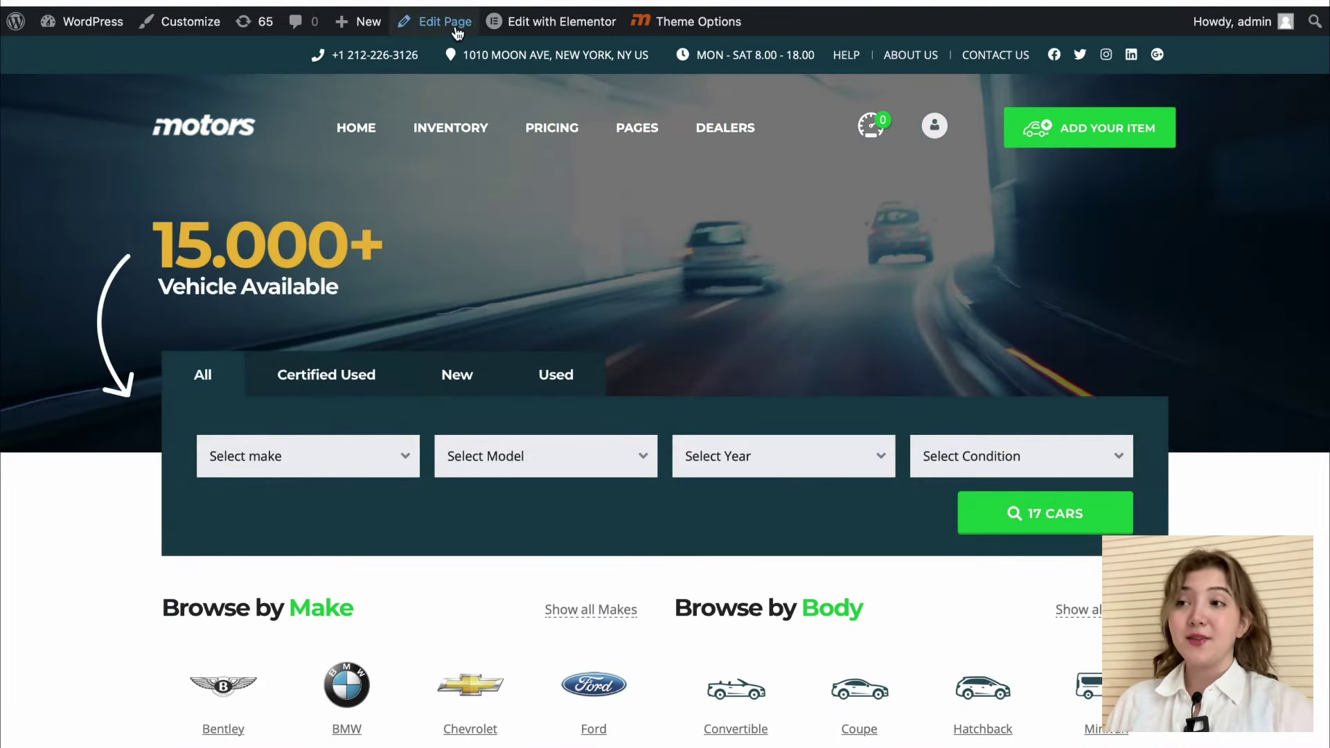
{"action": "mouse_move", "coordinate": [509, 32]}
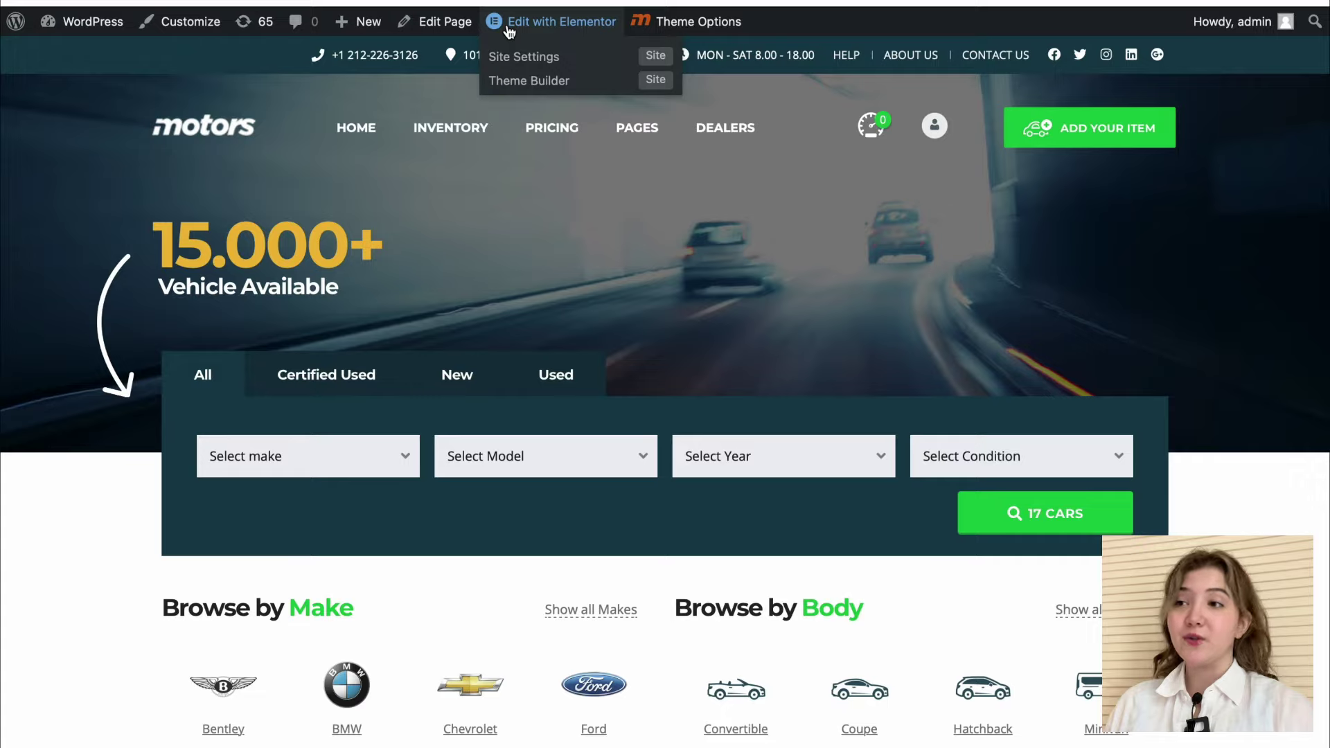
{"action": "left_click", "coordinate": [509, 28]}
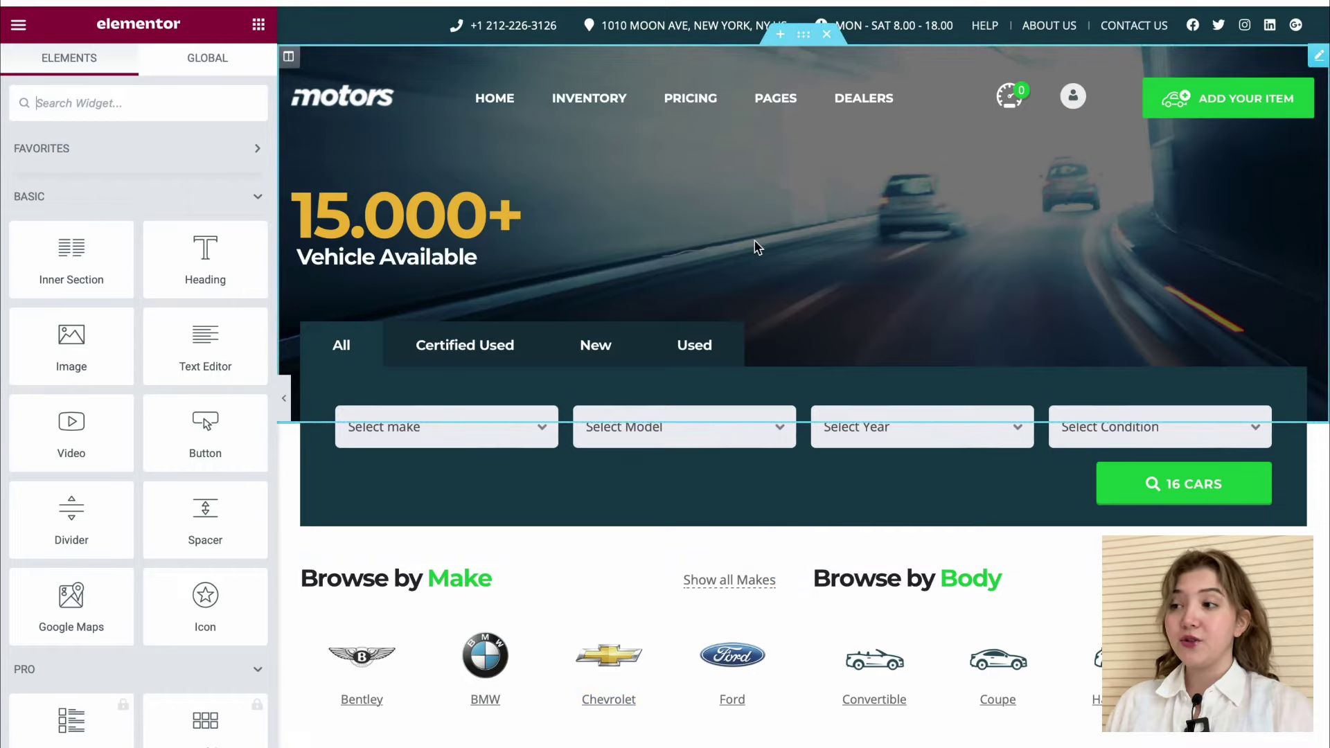
Drag an Inner Section toward the search tabs and scroll the widget panel to General.
{"action": "mouse_move", "coordinate": [78, 265]}
{"action": "left_mouse_down"}
{"action": "mouse_move", "coordinate": [579, 429]}
{"action": "mouse_move", "coordinate": [583, 327]}
{"action": "mouse_move", "coordinate": [47, 217]}
{"action": "mouse_move", "coordinate": [61, 250]}
{"action": "left_mouse_up"}
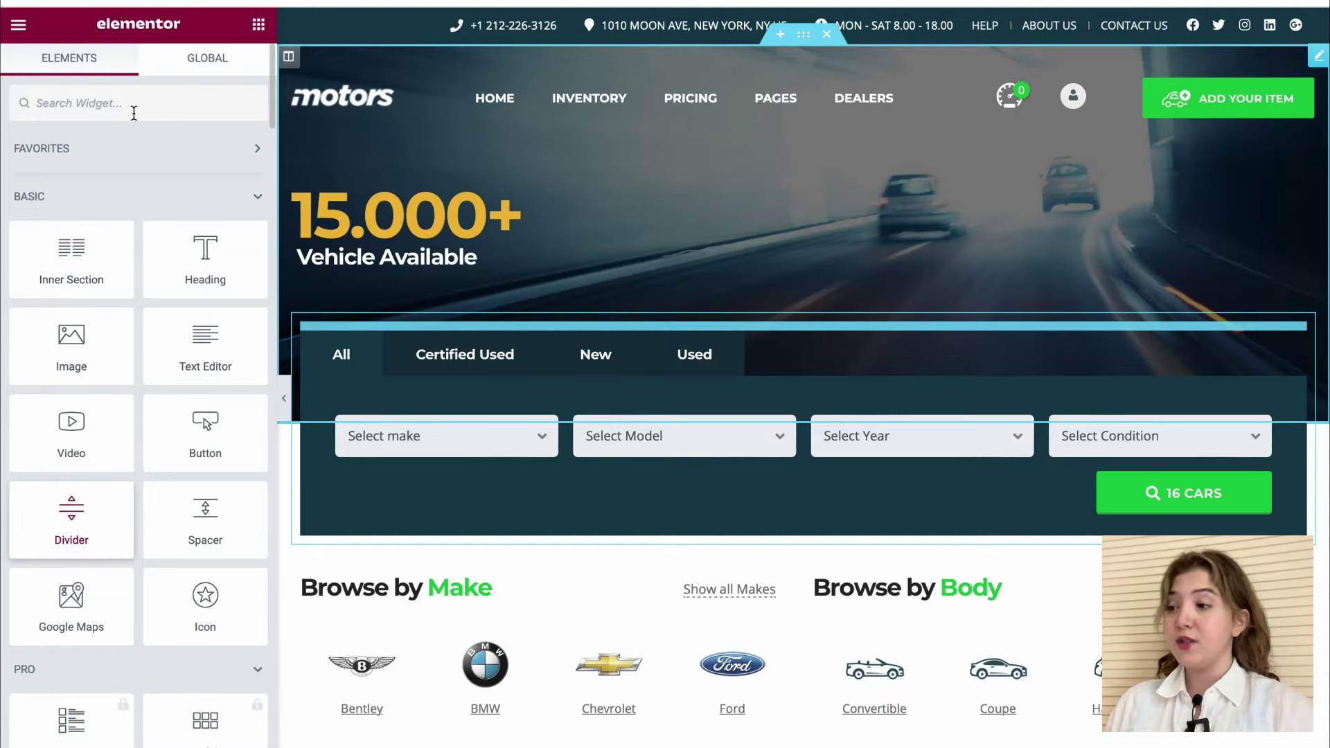
{"action": "scroll", "coordinate": [122, 379], "scroll_direction": "down", "scroll_amount": 5}
{"action": "scroll", "coordinate": [122, 379], "scroll_direction": "down", "scroll_amount": 15}
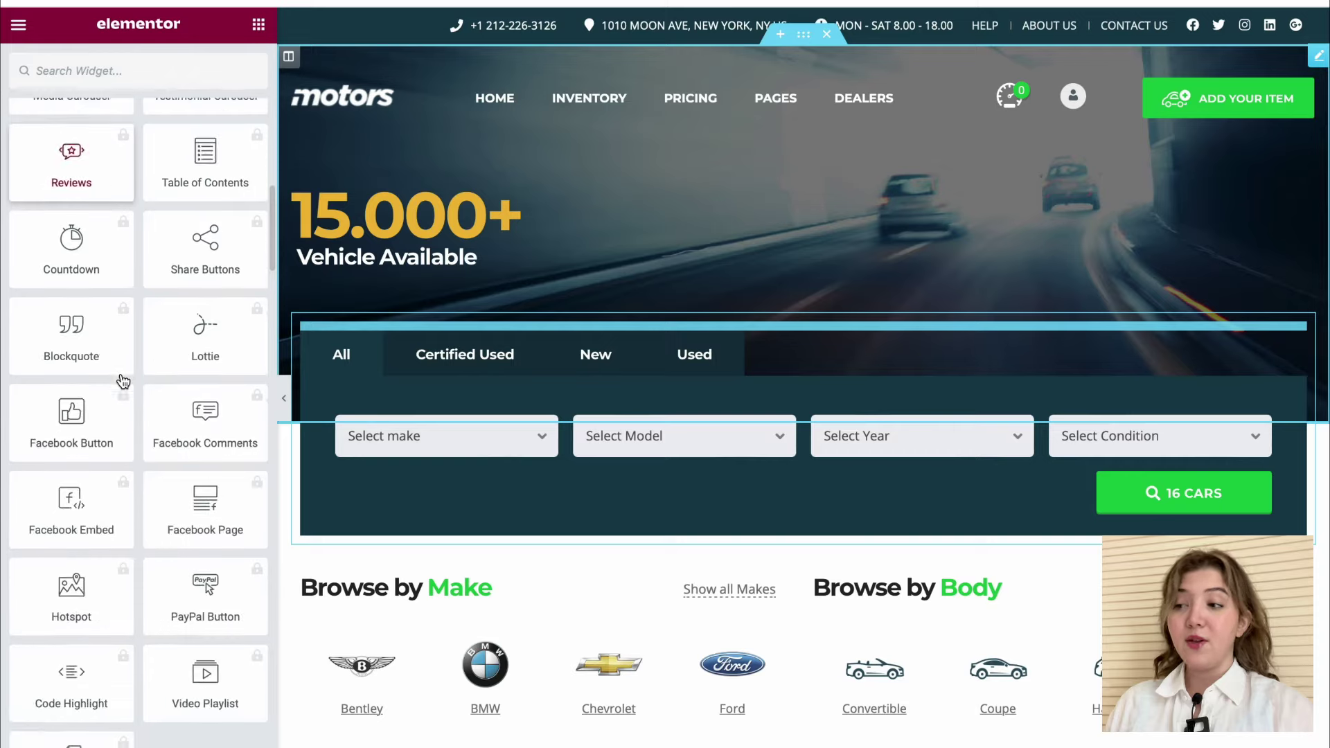
{"action": "scroll", "coordinate": [122, 379], "scroll_direction": "down", "scroll_amount": 10}
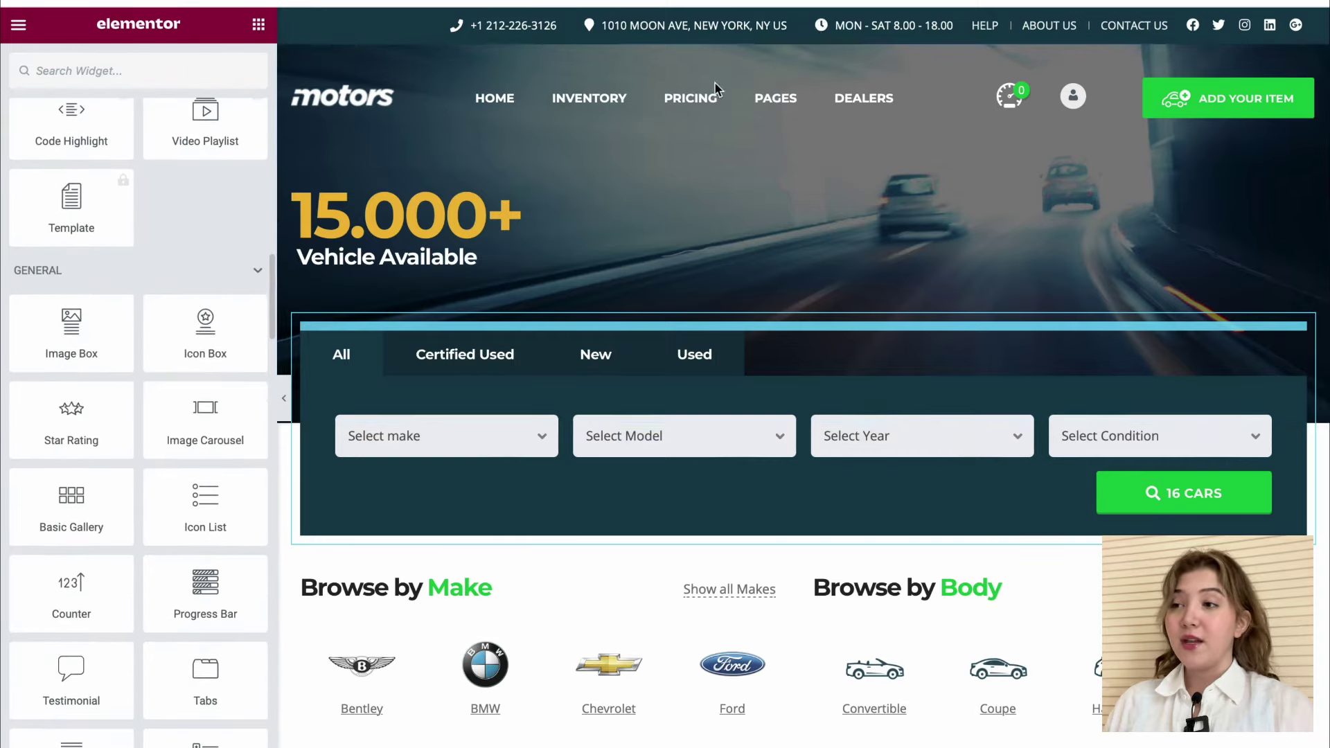
Left-align the 15.000+ banner heading and change its title to 16.000+.
{"action": "left_click", "coordinate": [336, 207]}
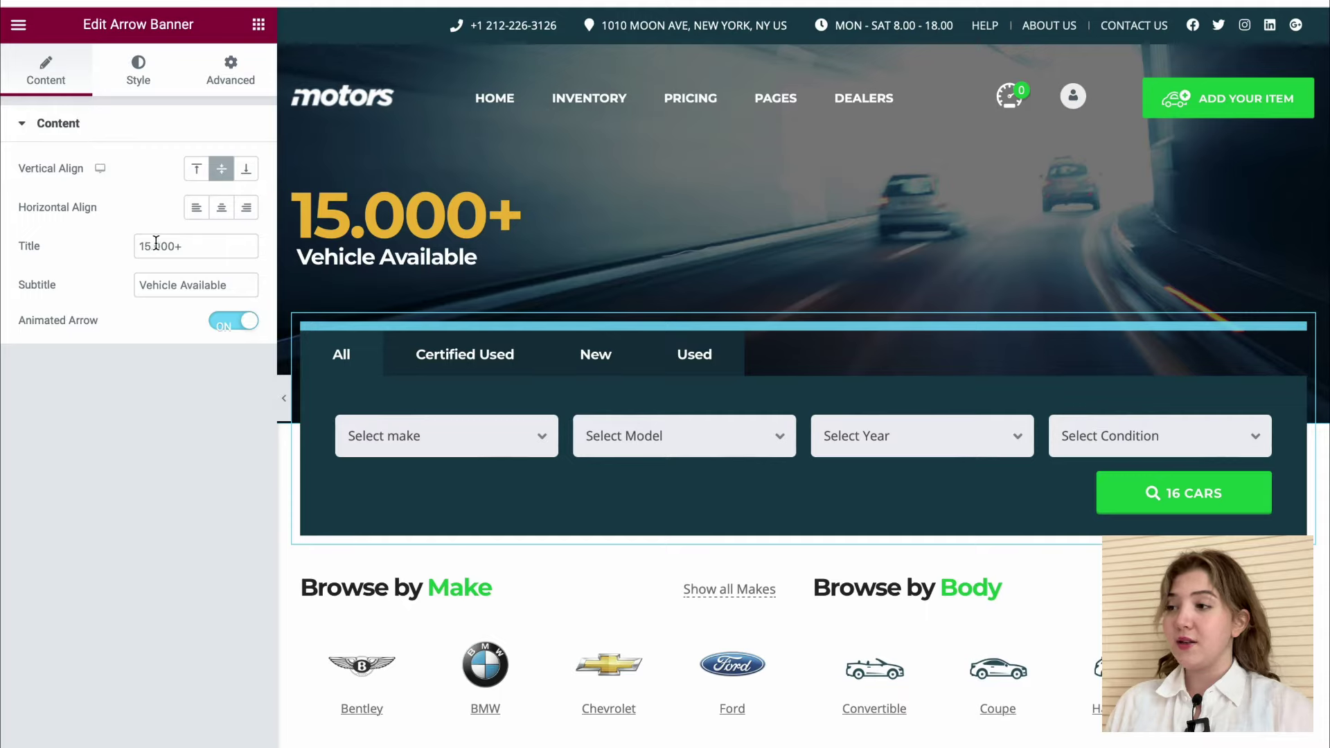
{"action": "left_click", "coordinate": [249, 212]}
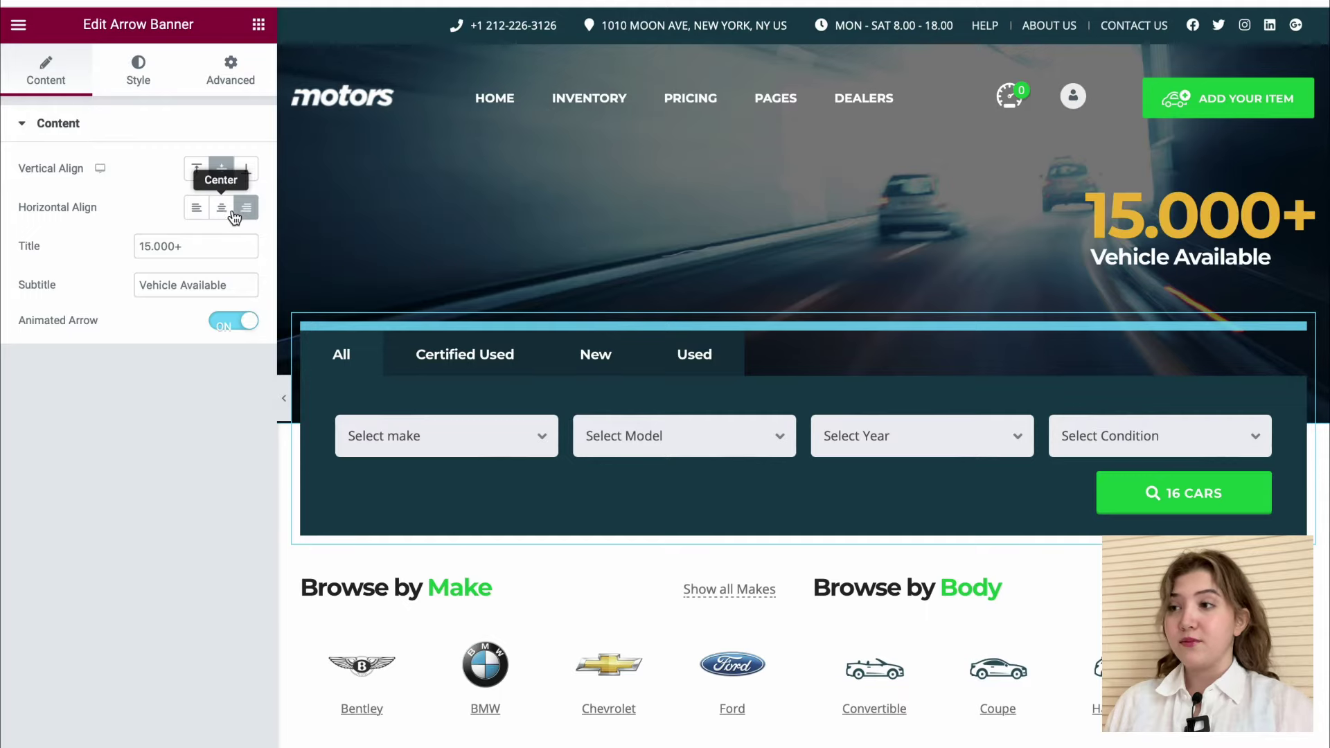
{"action": "left_click", "coordinate": [222, 215]}
{"action": "left_click", "coordinate": [197, 212]}
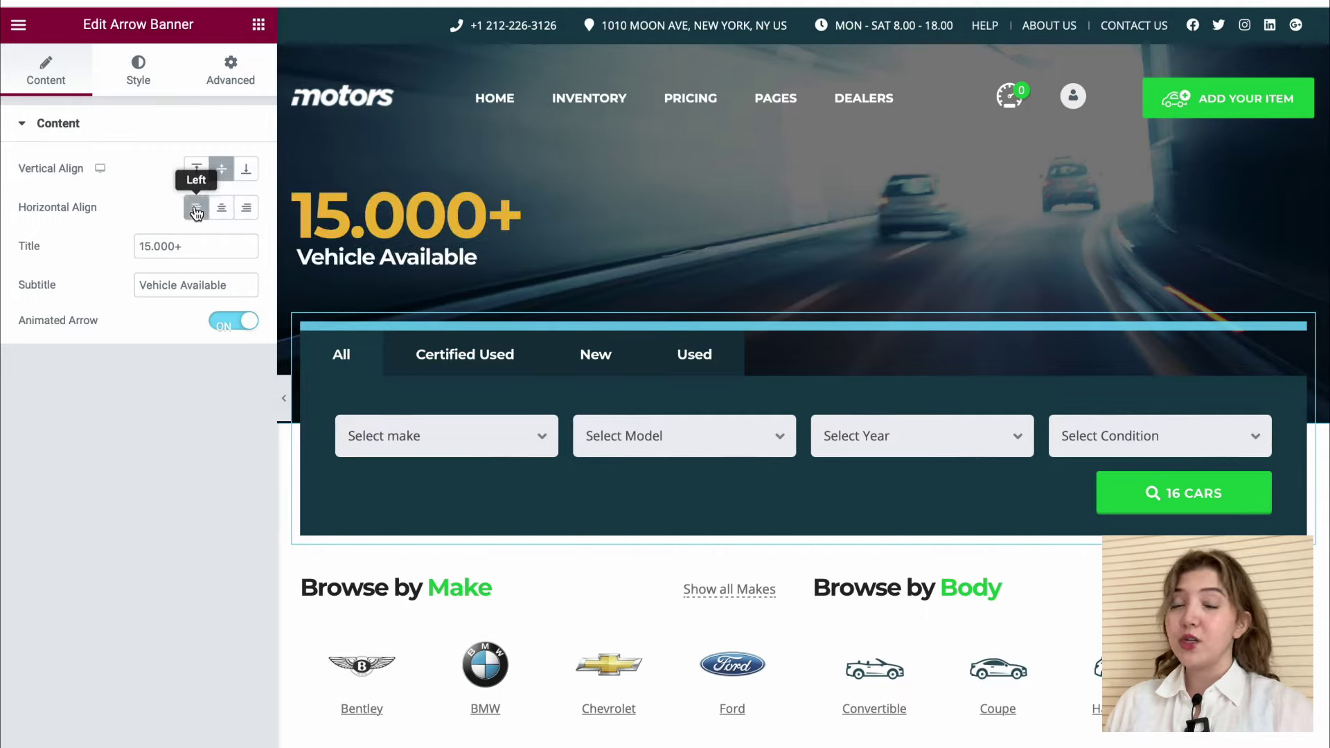
{"action": "left_click", "coordinate": [150, 248]}
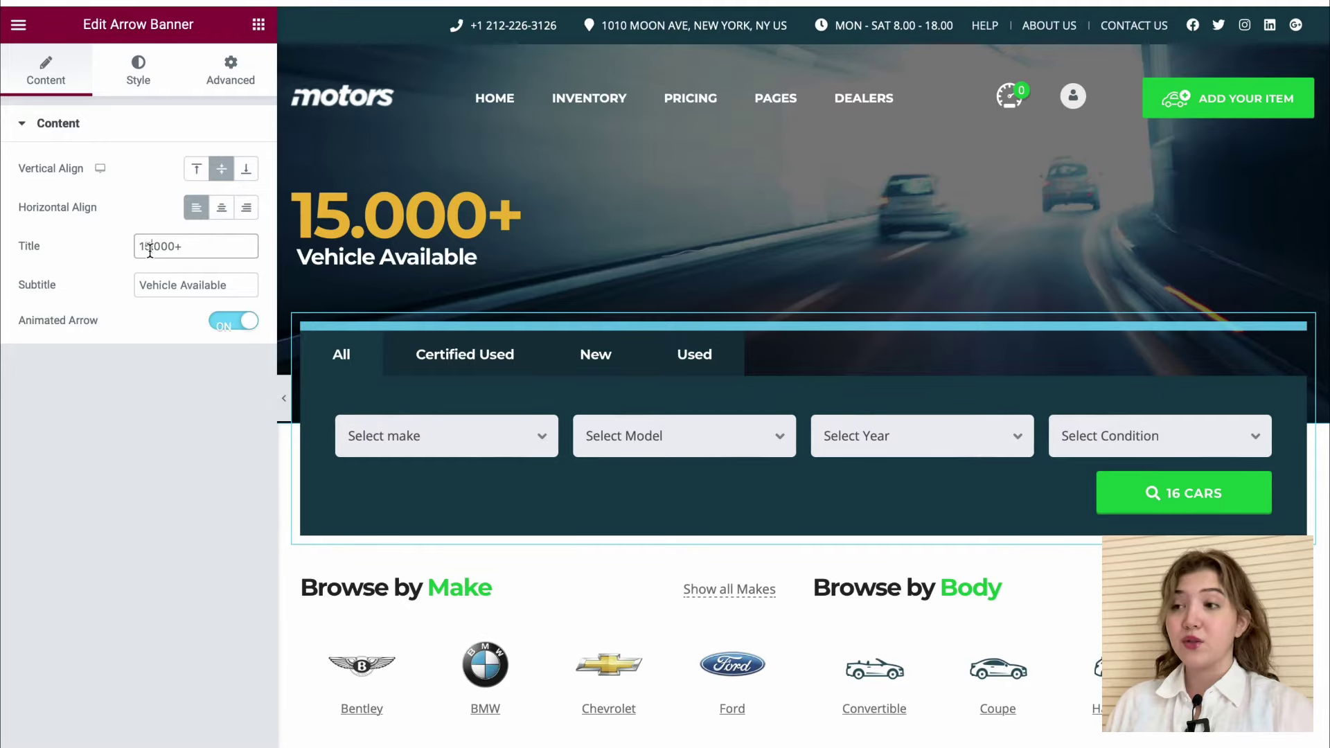
{"action": "key", "text": "BackSpace"}
{"action": "key", "text": "BackSpace"}
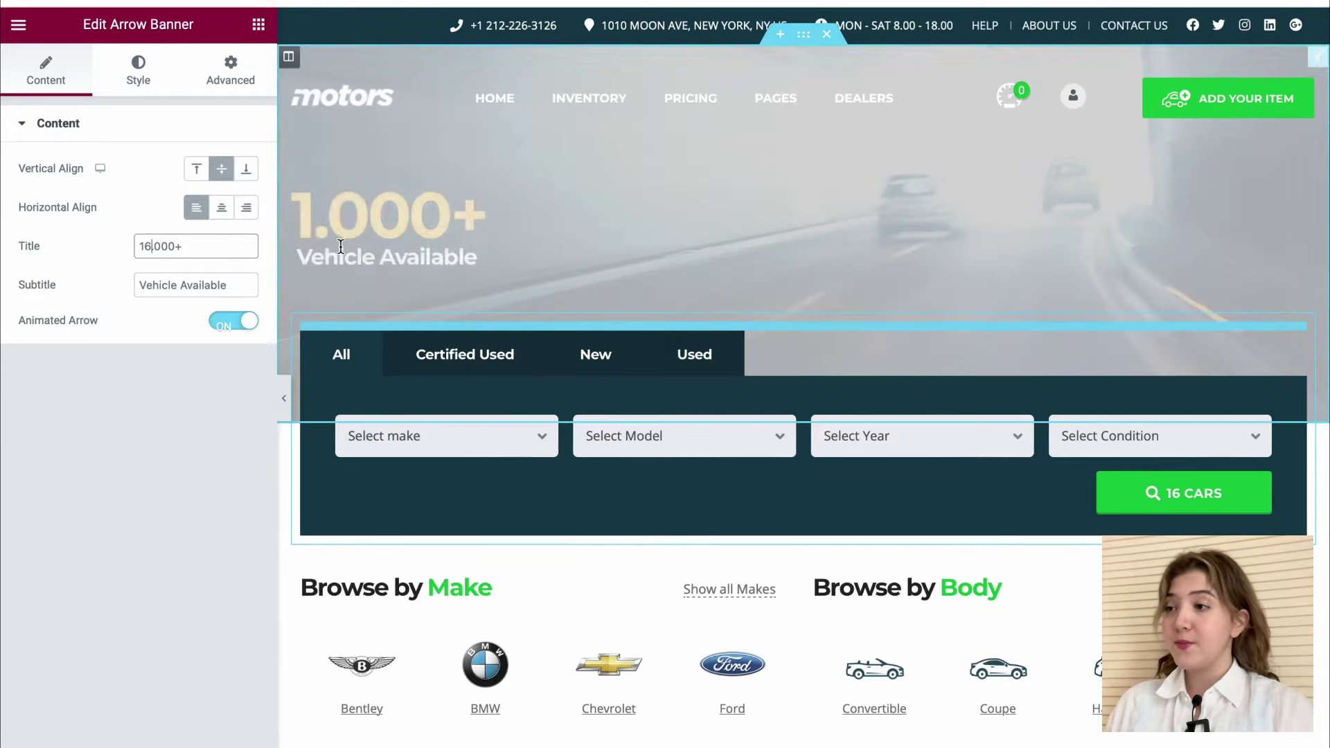
{"action": "type", "text": "6."}
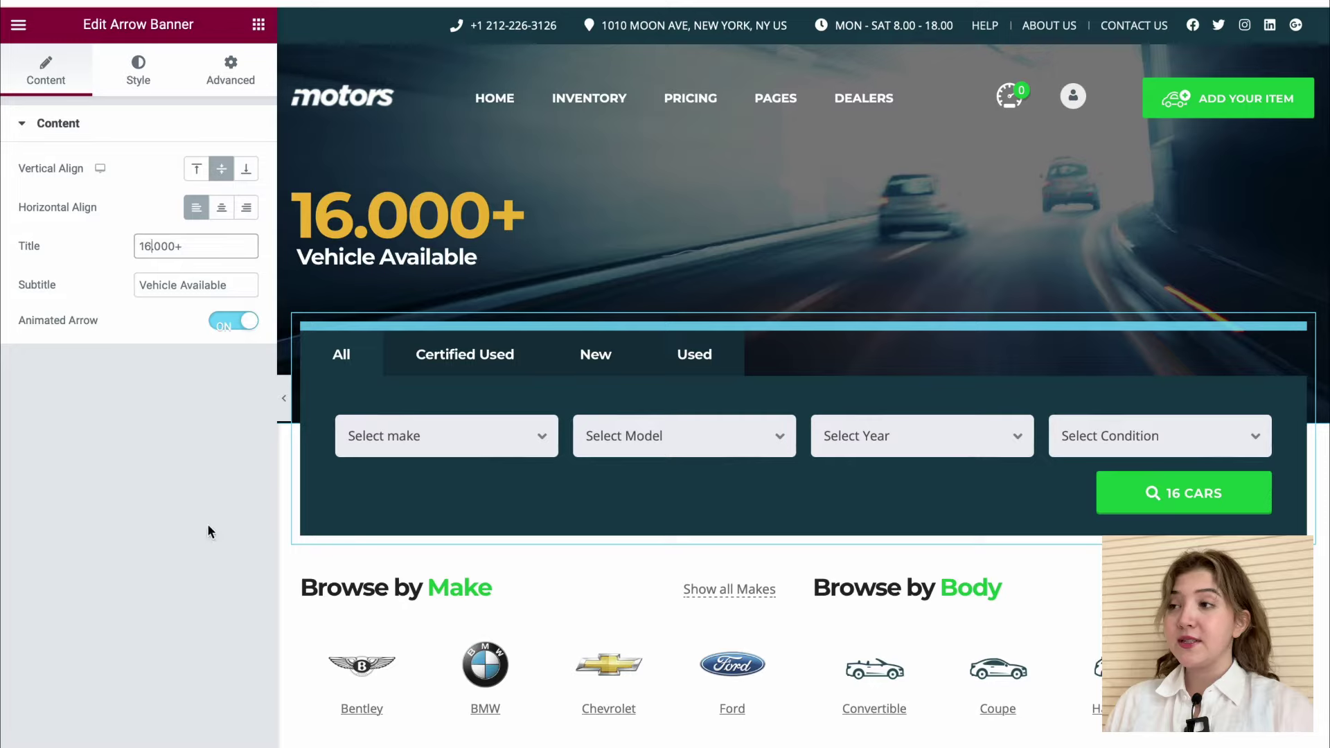
Reduce the banner height slightly and make the title colour a brighter yellow.
{"action": "left_click", "coordinate": [147, 80]}
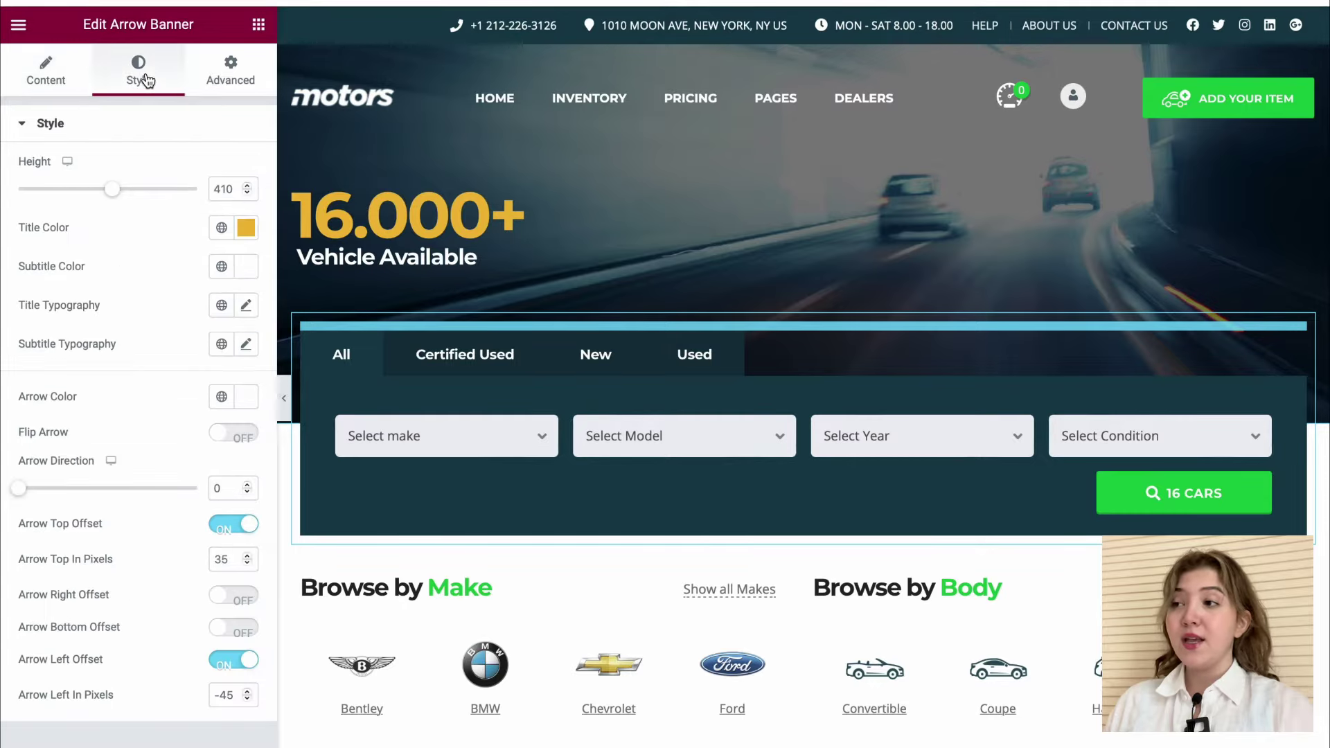
{"action": "mouse_move", "coordinate": [122, 195]}
{"action": "left_mouse_down"}
{"action": "mouse_move", "coordinate": [145, 196]}
{"action": "mouse_move", "coordinate": [94, 192]}
{"action": "mouse_move", "coordinate": [118, 201]}
{"action": "mouse_move", "coordinate": [109, 185]}
{"action": "left_mouse_up"}
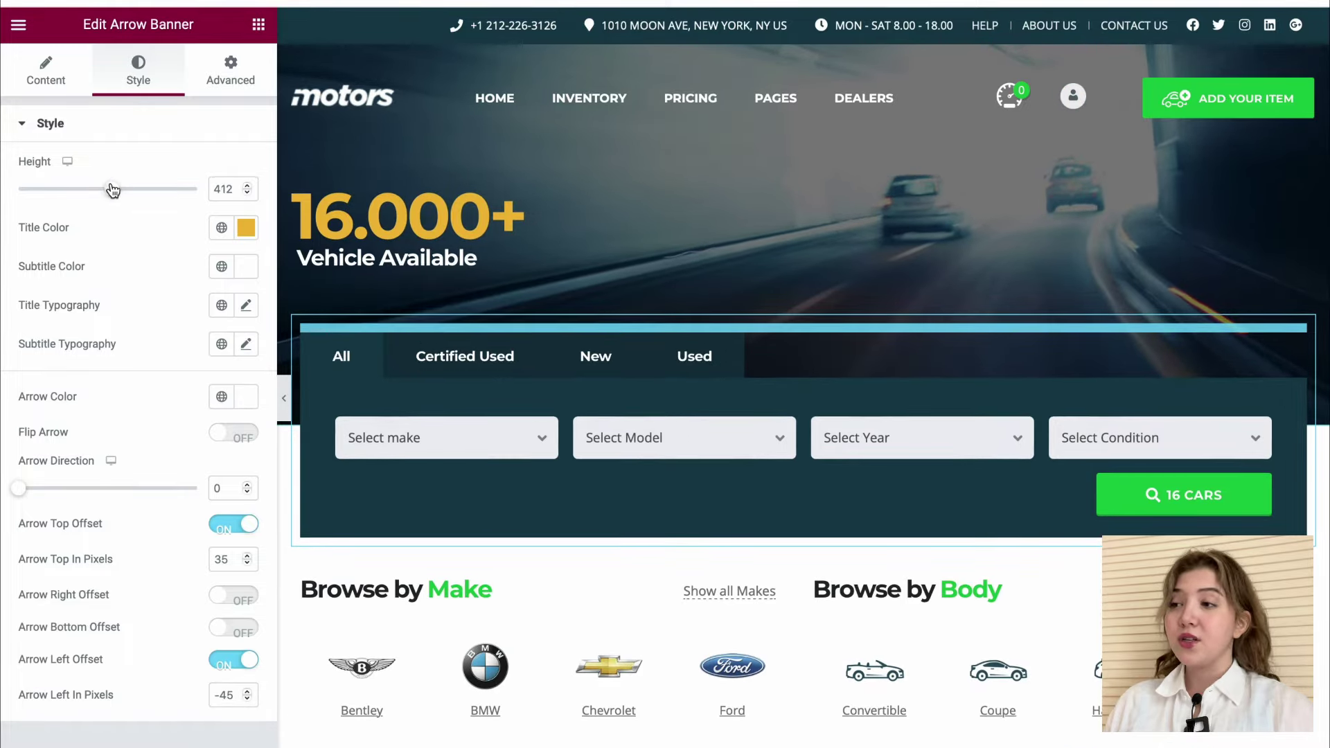
{"action": "left_click", "coordinate": [246, 229]}
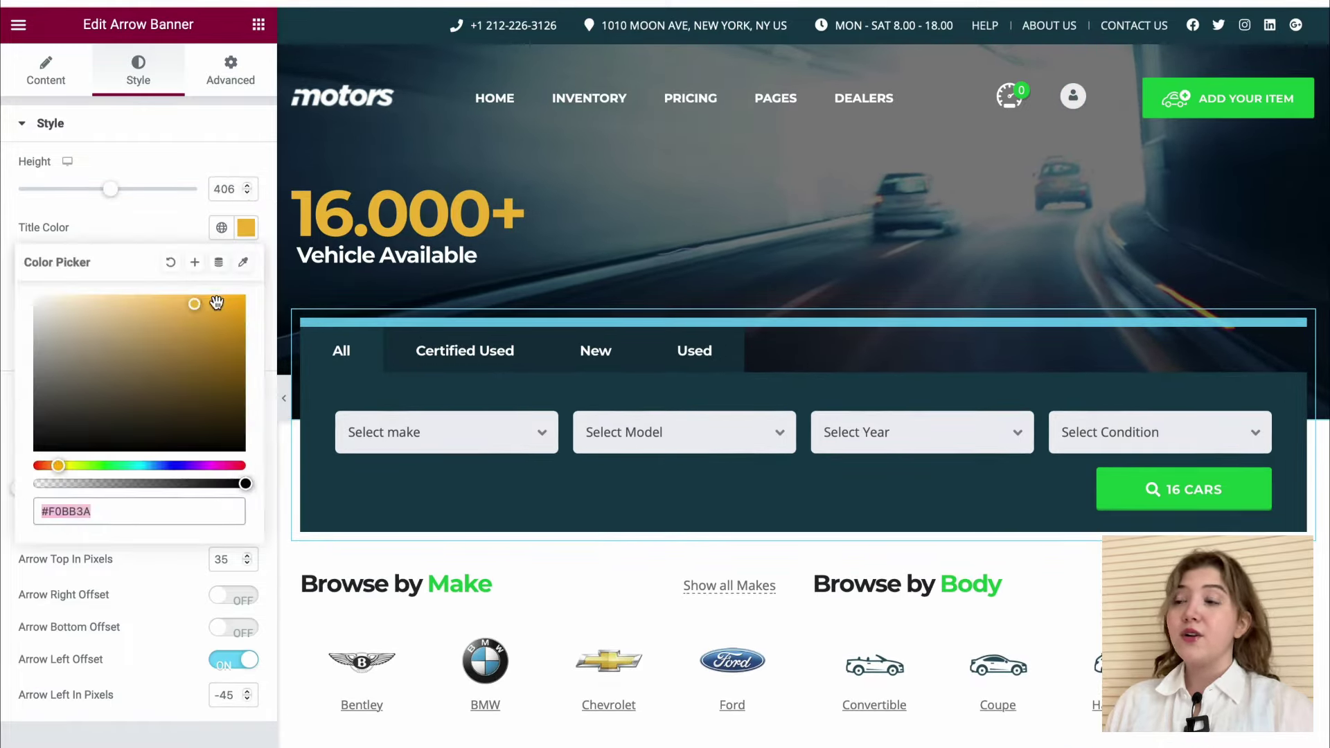
{"action": "mouse_move", "coordinate": [198, 310]}
{"action": "left_mouse_down"}
{"action": "mouse_move", "coordinate": [214, 356]}
{"action": "mouse_move", "coordinate": [196, 305]}
{"action": "mouse_move", "coordinate": [214, 297]}
{"action": "left_mouse_up"}
{"action": "left_click", "coordinate": [181, 216]}
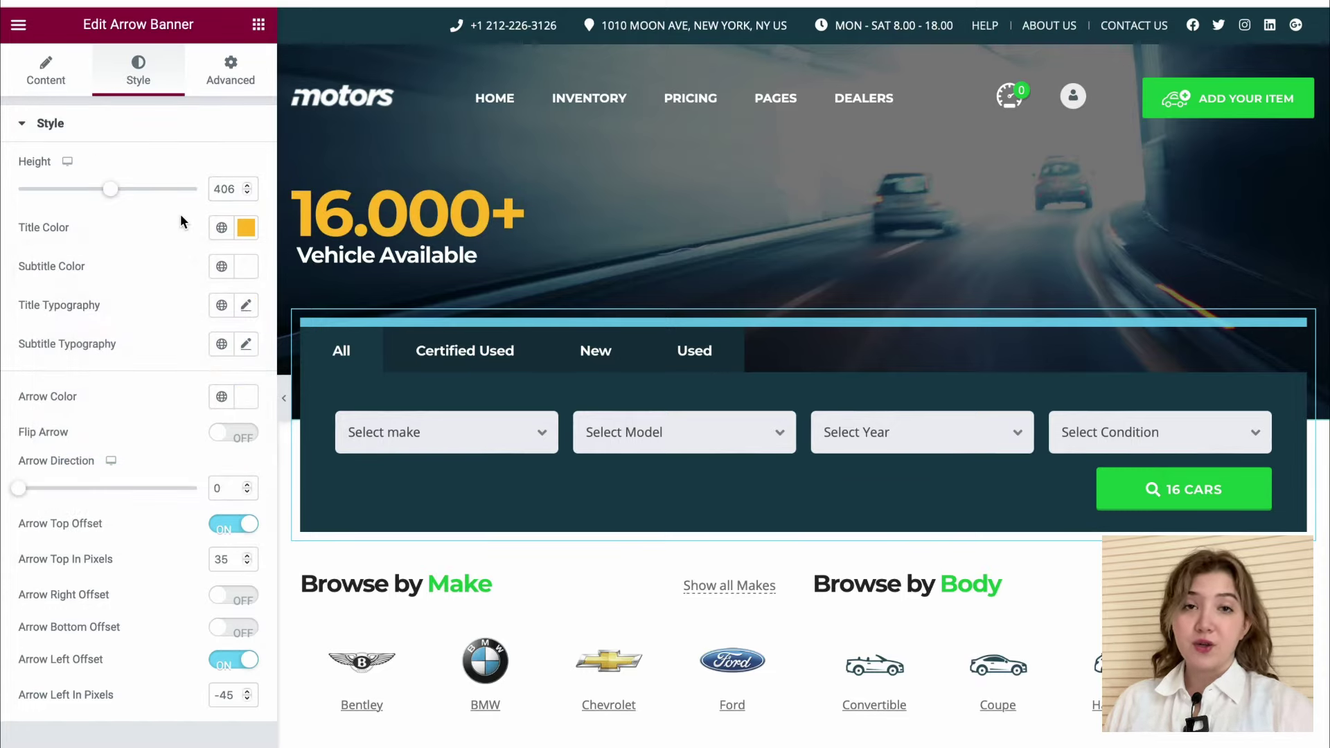
{"action": "left_click", "coordinate": [232, 81]}
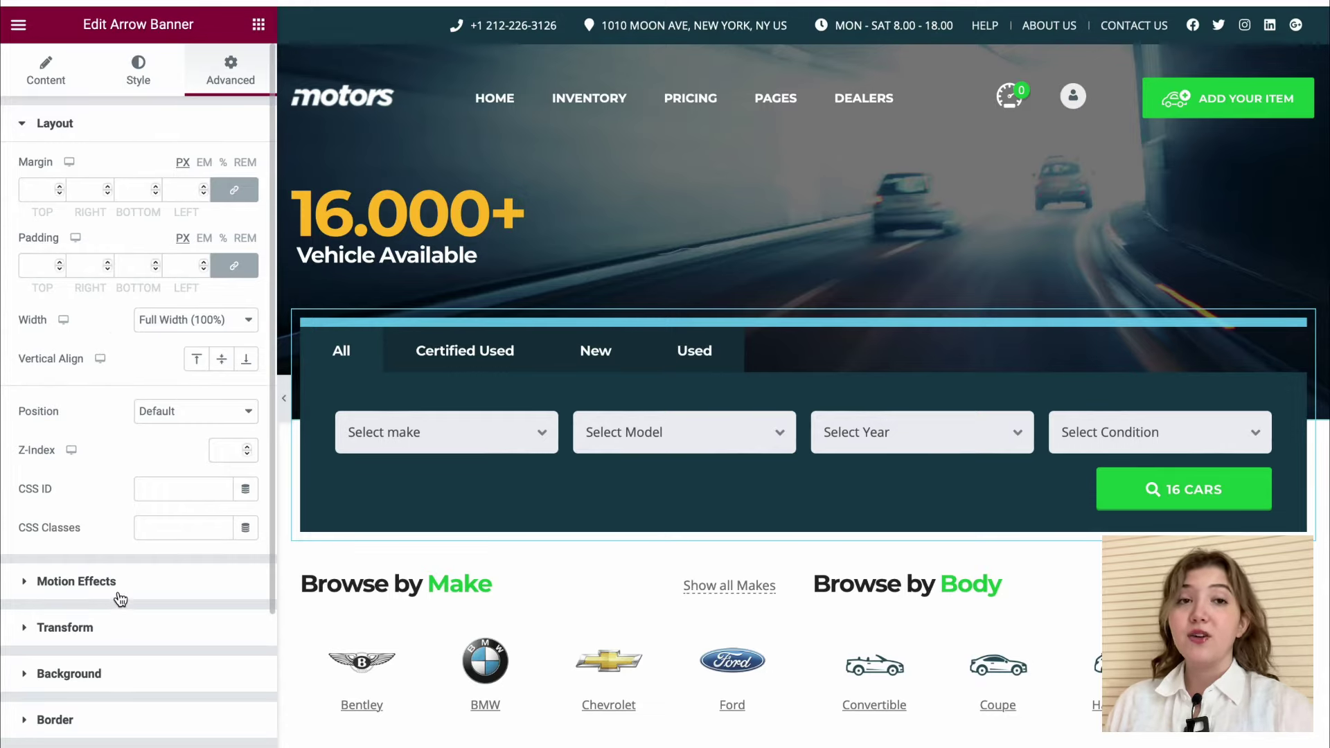
{"action": "scroll", "coordinate": [118, 600], "scroll_direction": "down", "scroll_amount": 3}
{"action": "scroll", "coordinate": [121, 600], "scroll_direction": "up", "scroll_amount": 10}
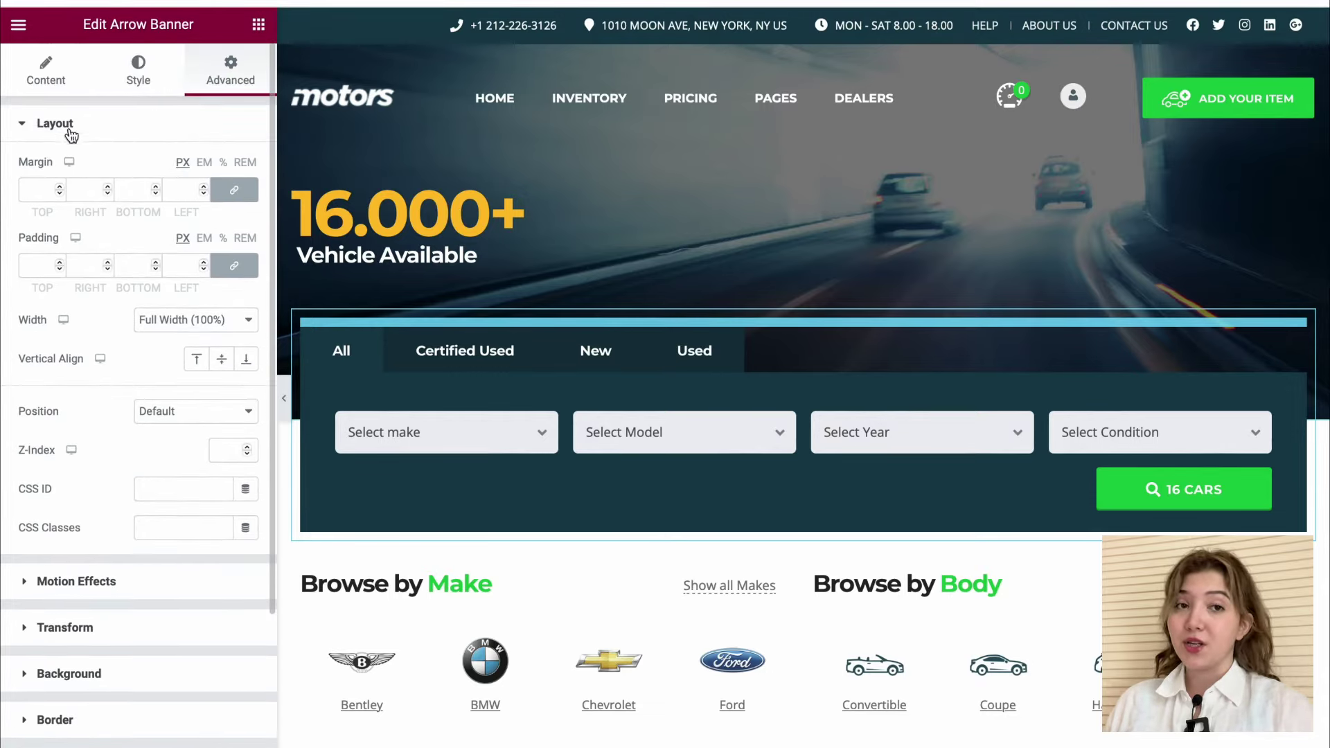
{"action": "left_click", "coordinate": [60, 81]}
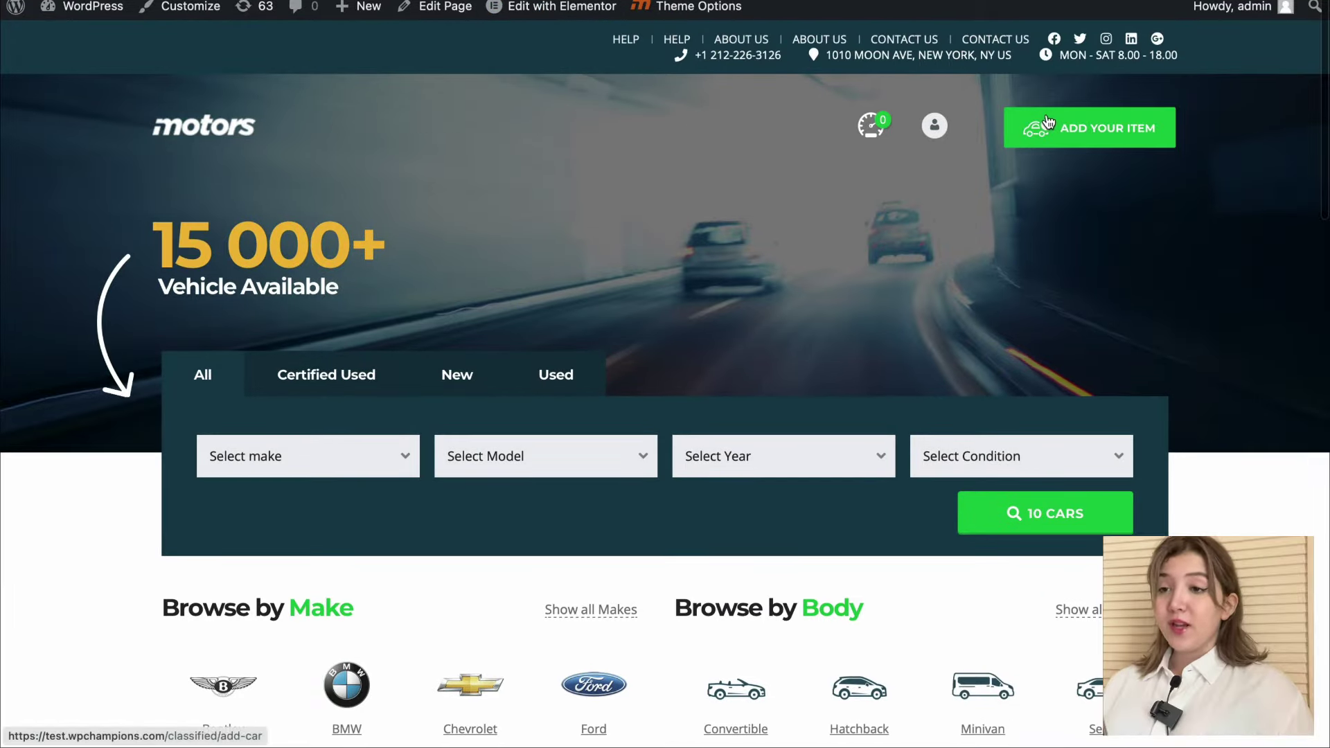
Open the Build Your Ad form and check its listing title and car make fields.
{"action": "left_click", "coordinate": [1046, 118]}
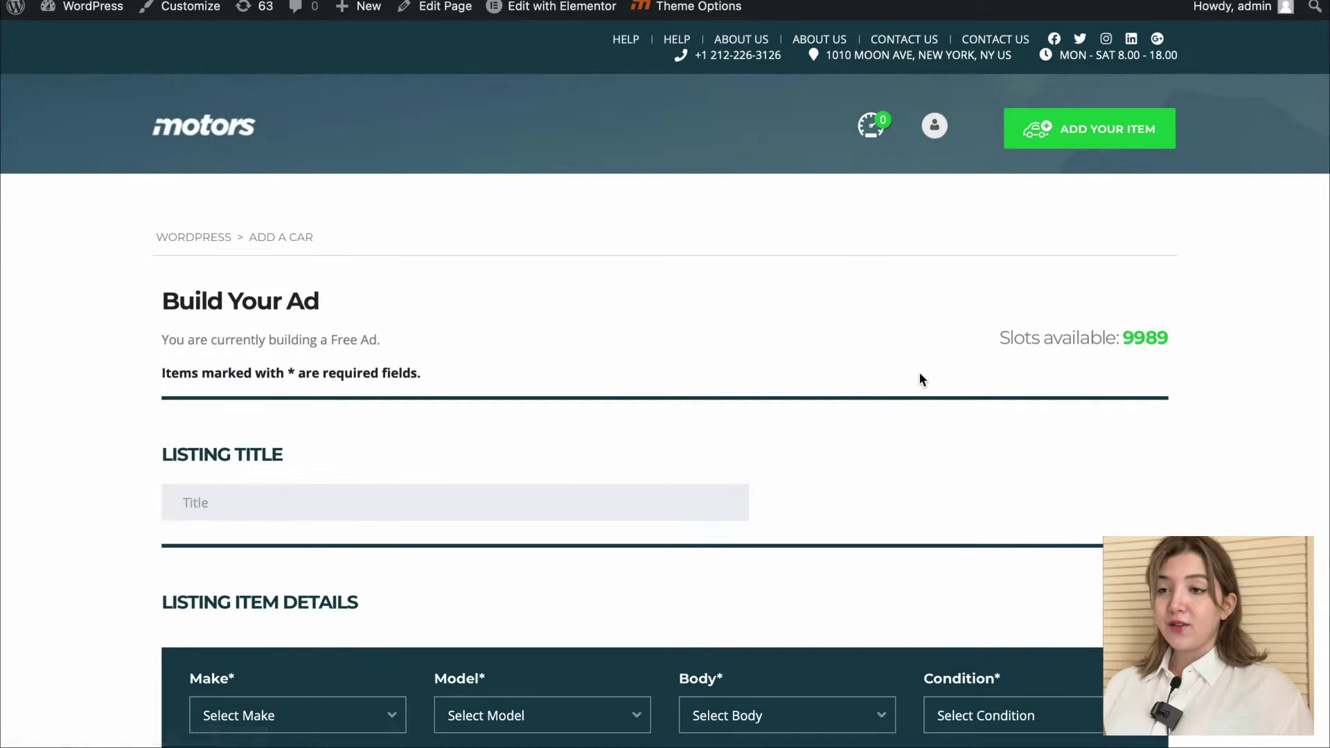
{"action": "scroll", "coordinate": [921, 374], "scroll_direction": "down", "scroll_amount": 3}
{"action": "left_click", "coordinate": [568, 277]}
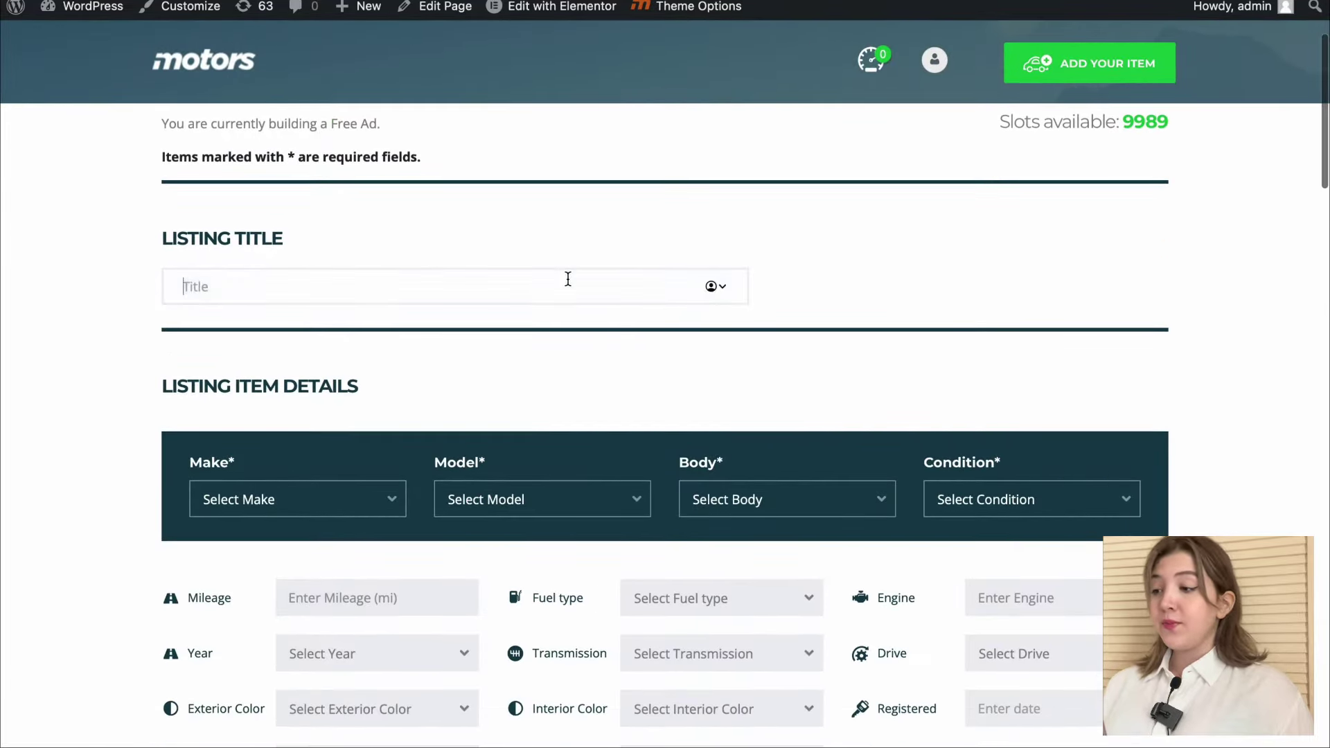
{"action": "scroll", "coordinate": [568, 279], "scroll_direction": "down", "scroll_amount": 1}
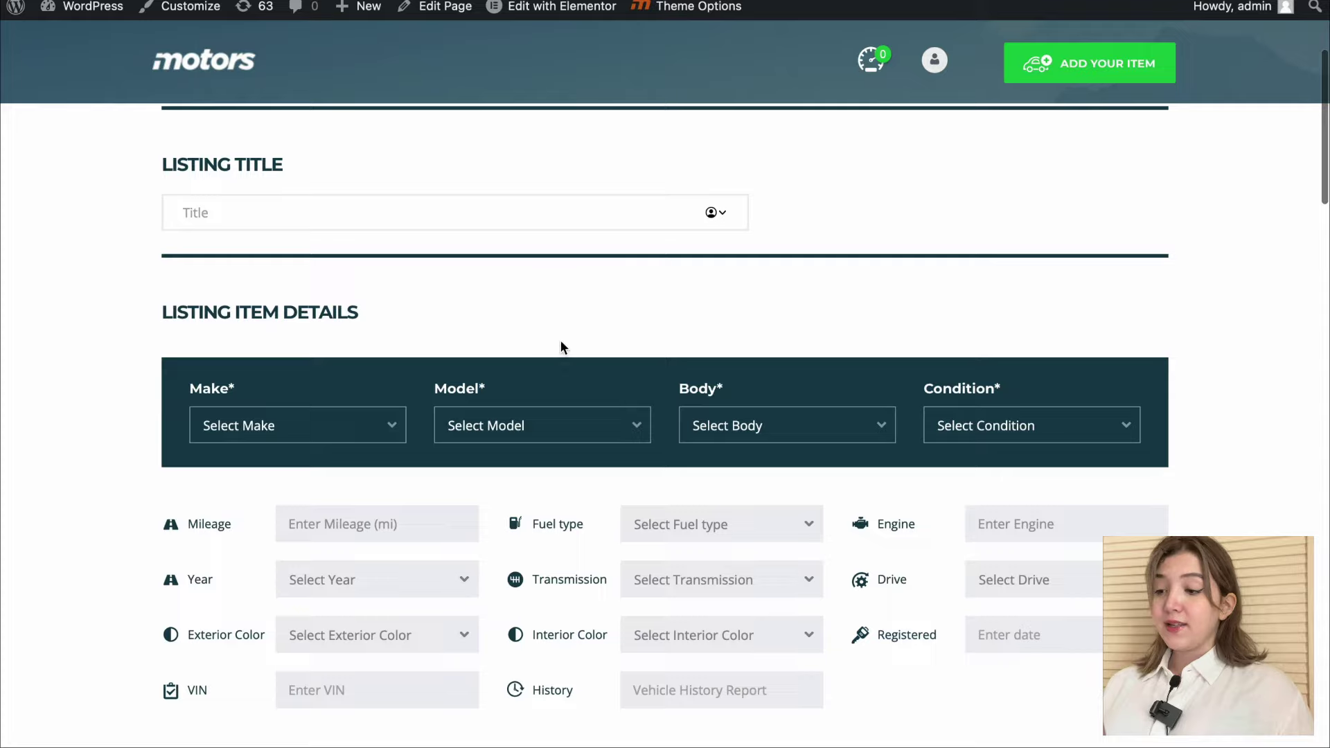
{"action": "scroll", "coordinate": [561, 346], "scroll_direction": "down", "scroll_amount": 2}
{"action": "left_click", "coordinate": [381, 318]}
{"action": "left_click", "coordinate": [535, 318]}
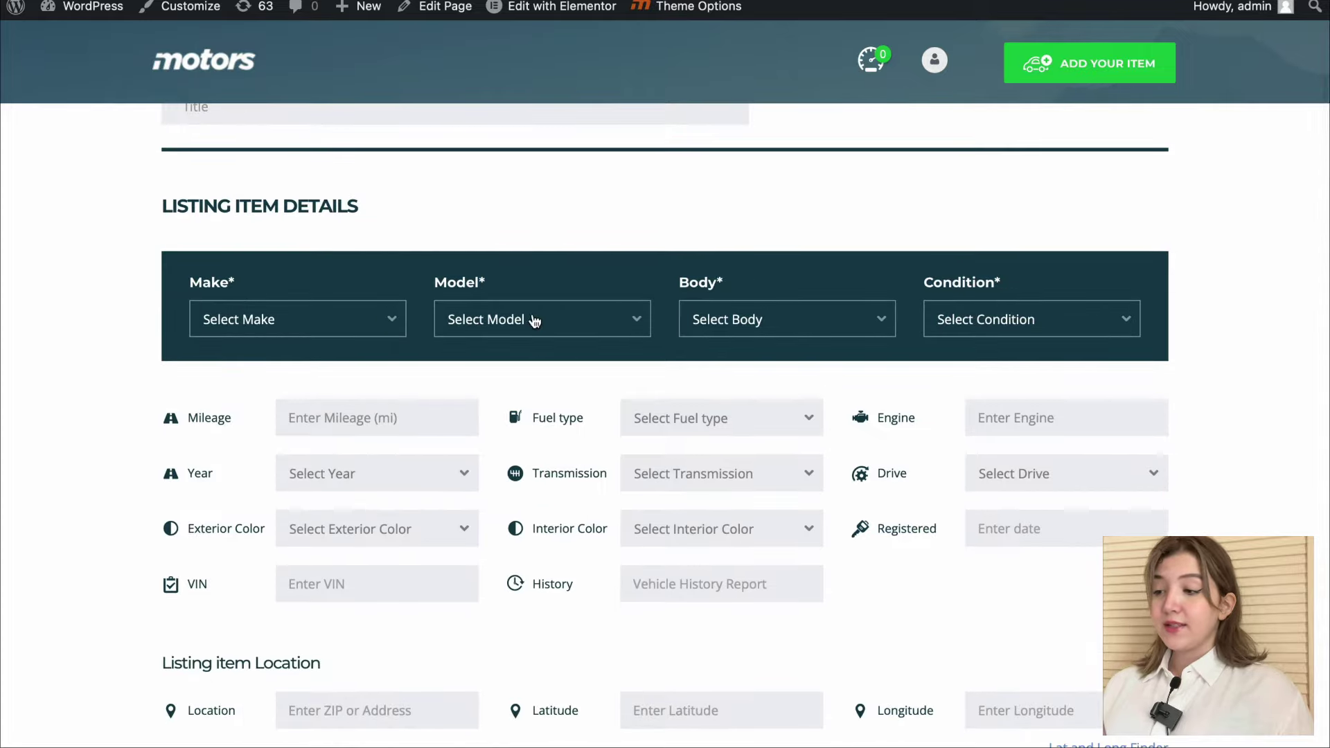
Look through the form's video link and asking price fields, leaving them empty.
{"action": "scroll", "coordinate": [686, 304], "scroll_direction": "down", "scroll_amount": 3}
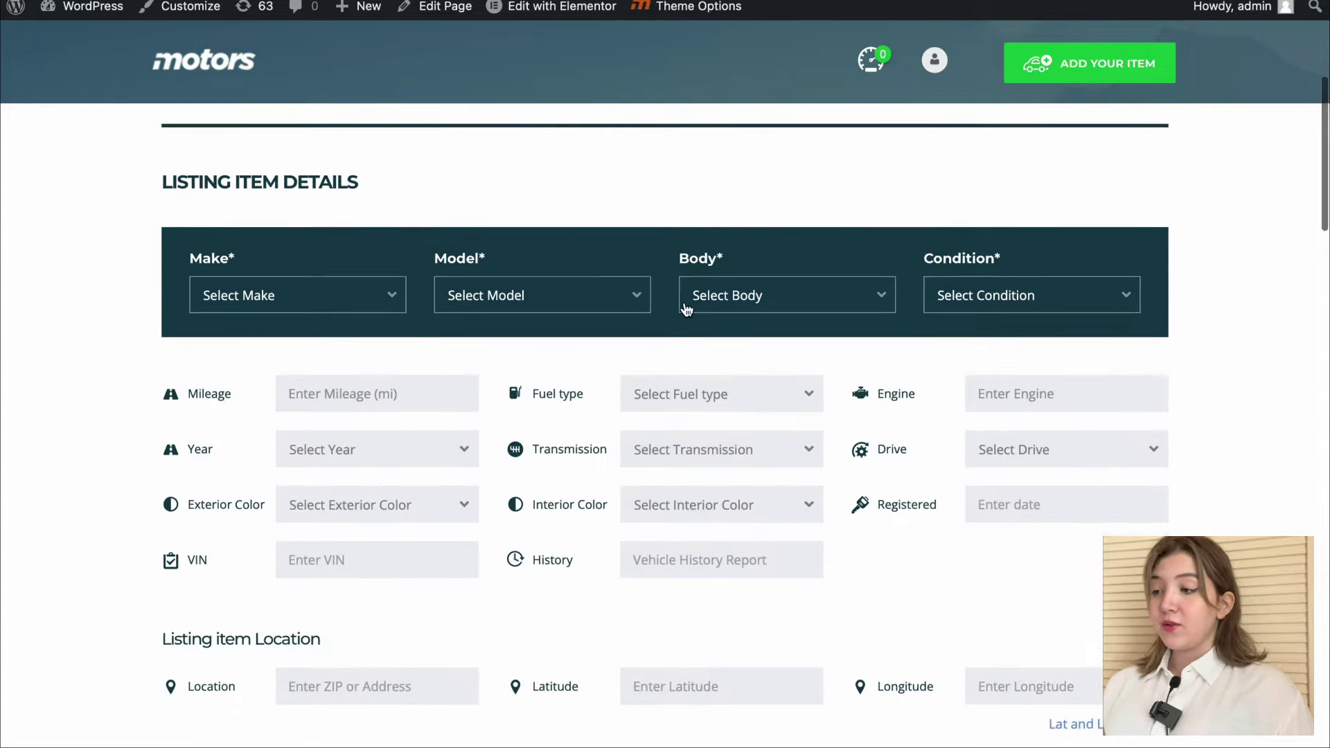
{"action": "scroll", "coordinate": [589, 318], "scroll_direction": "down", "scroll_amount": 8}
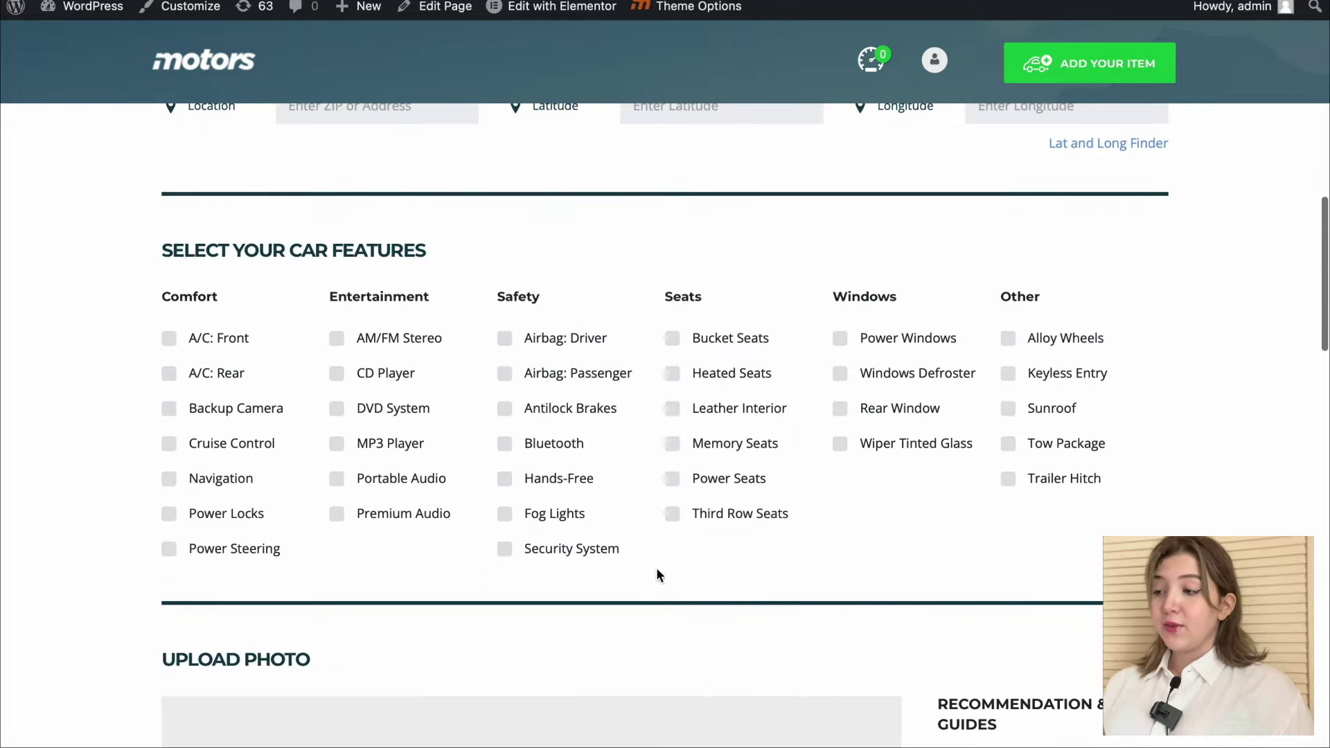
{"action": "scroll", "coordinate": [678, 544], "scroll_direction": "down", "scroll_amount": 9}
{"action": "scroll", "coordinate": [671, 551], "scroll_direction": "down", "scroll_amount": 13}
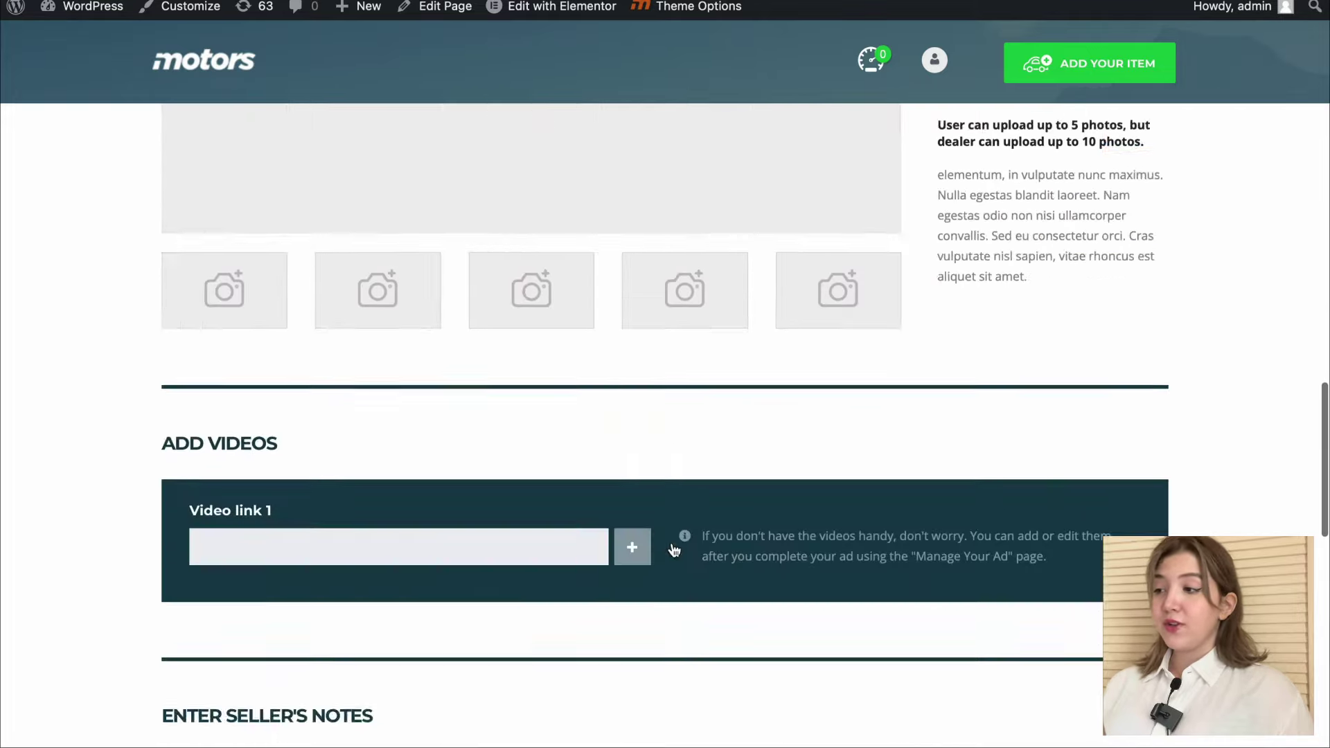
{"action": "left_click", "coordinate": [579, 217]}
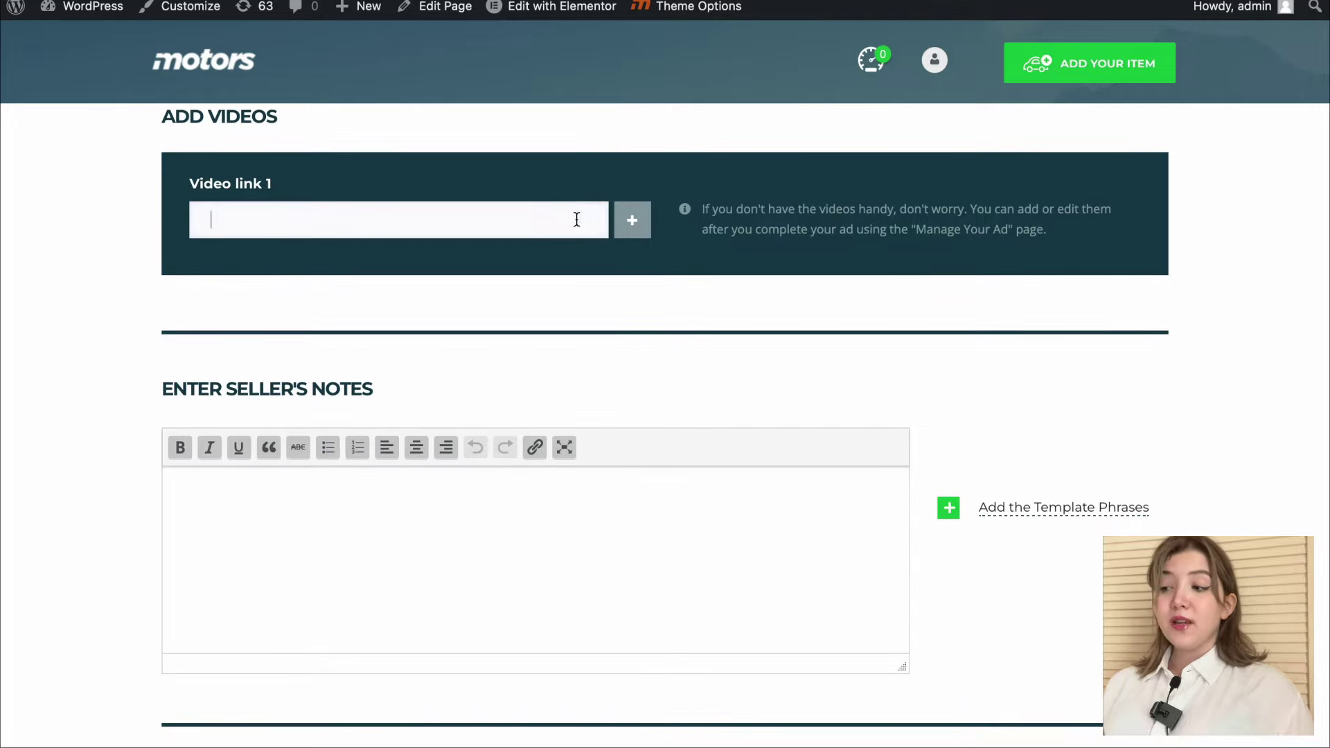
{"action": "scroll", "coordinate": [629, 700], "scroll_direction": "down", "scroll_amount": 3}
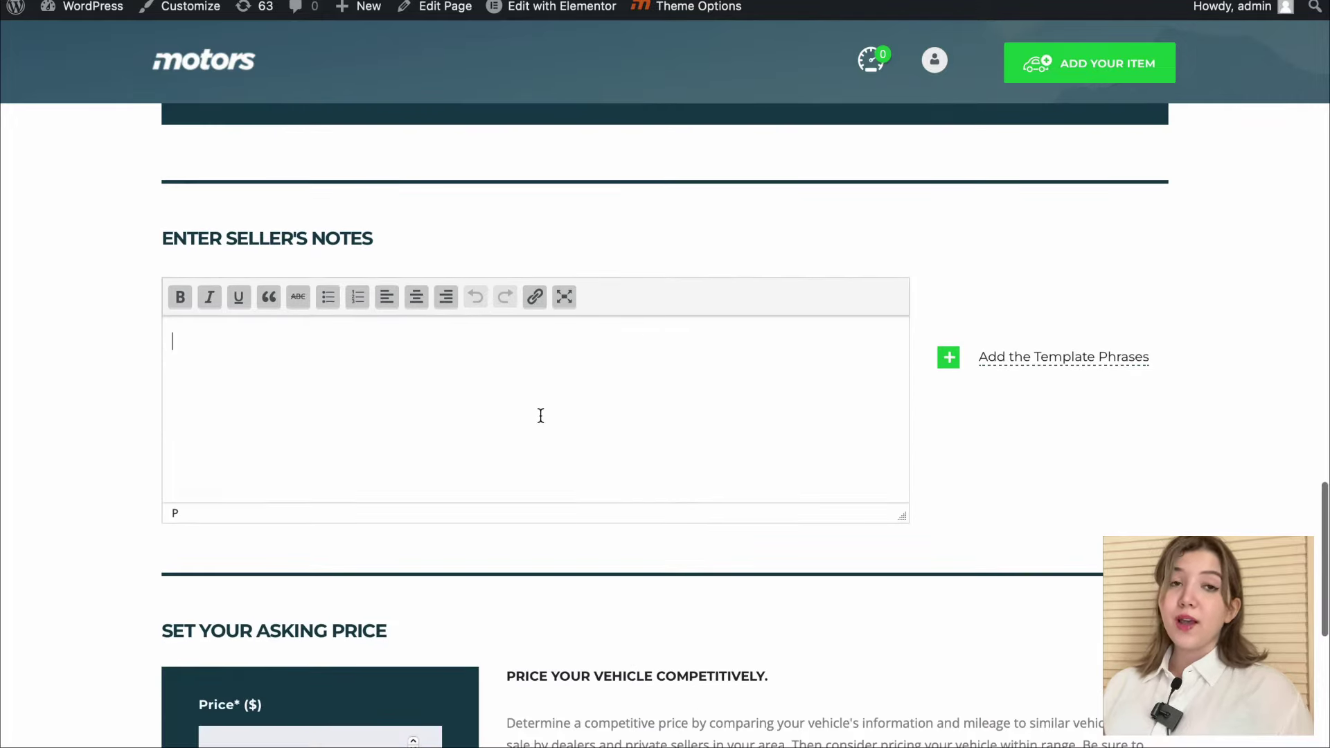
{"action": "scroll", "coordinate": [540, 416], "scroll_direction": "down", "scroll_amount": 6}
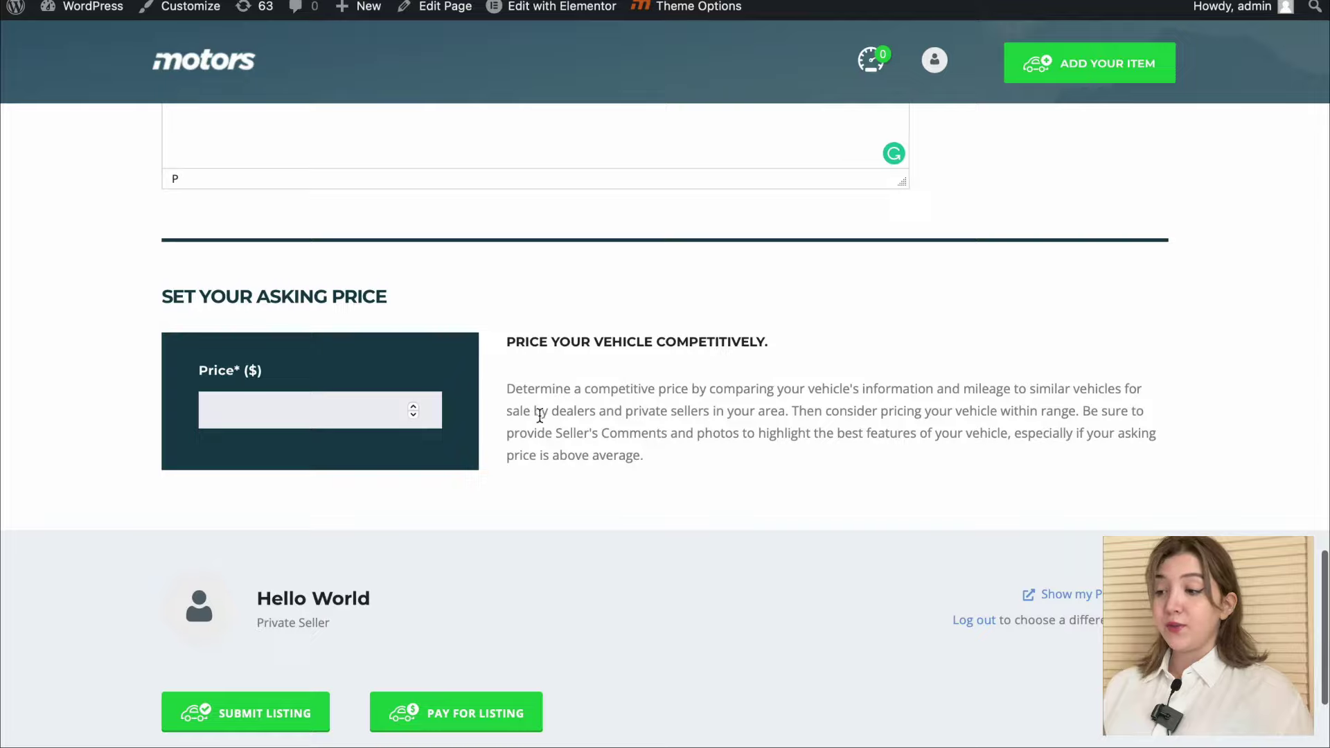
{"action": "scroll", "coordinate": [541, 416], "scroll_direction": "down", "scroll_amount": 2}
{"action": "left_click", "coordinate": [373, 313]}
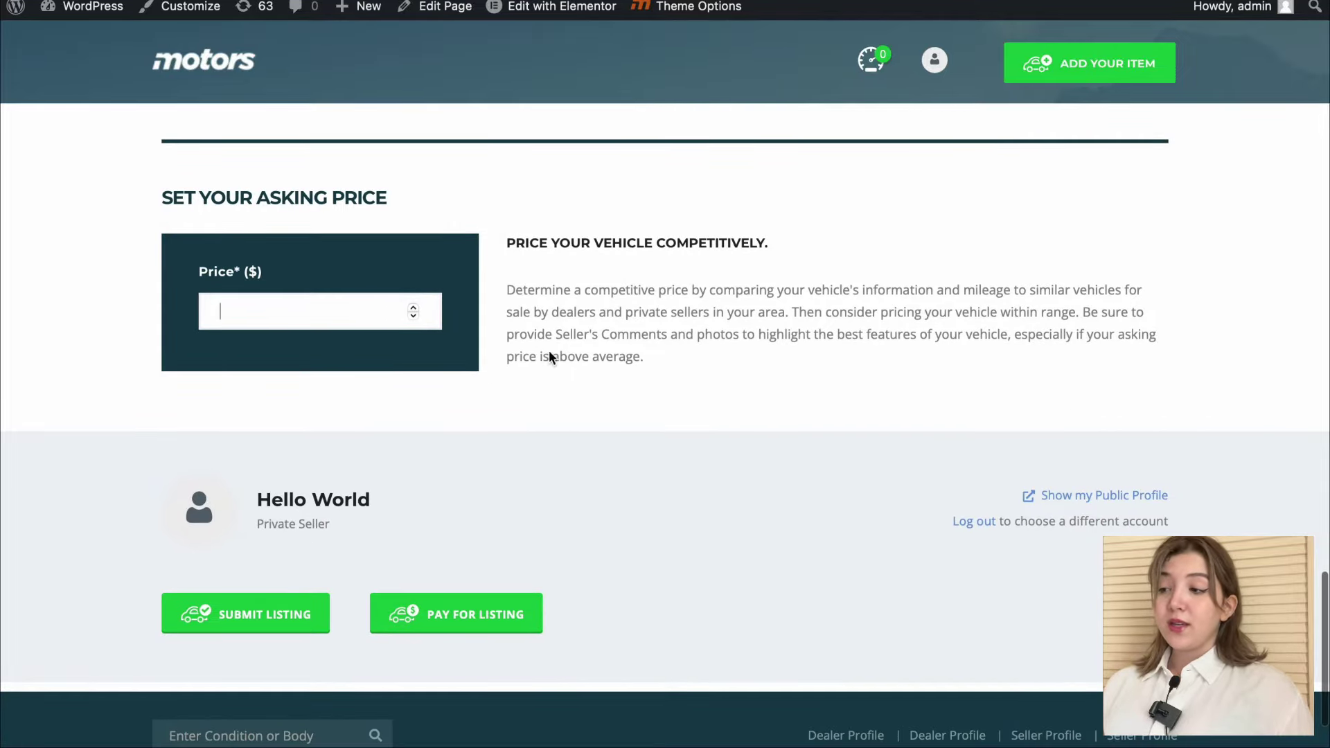
{"action": "scroll", "coordinate": [607, 416], "scroll_direction": "down", "scroll_amount": 2}
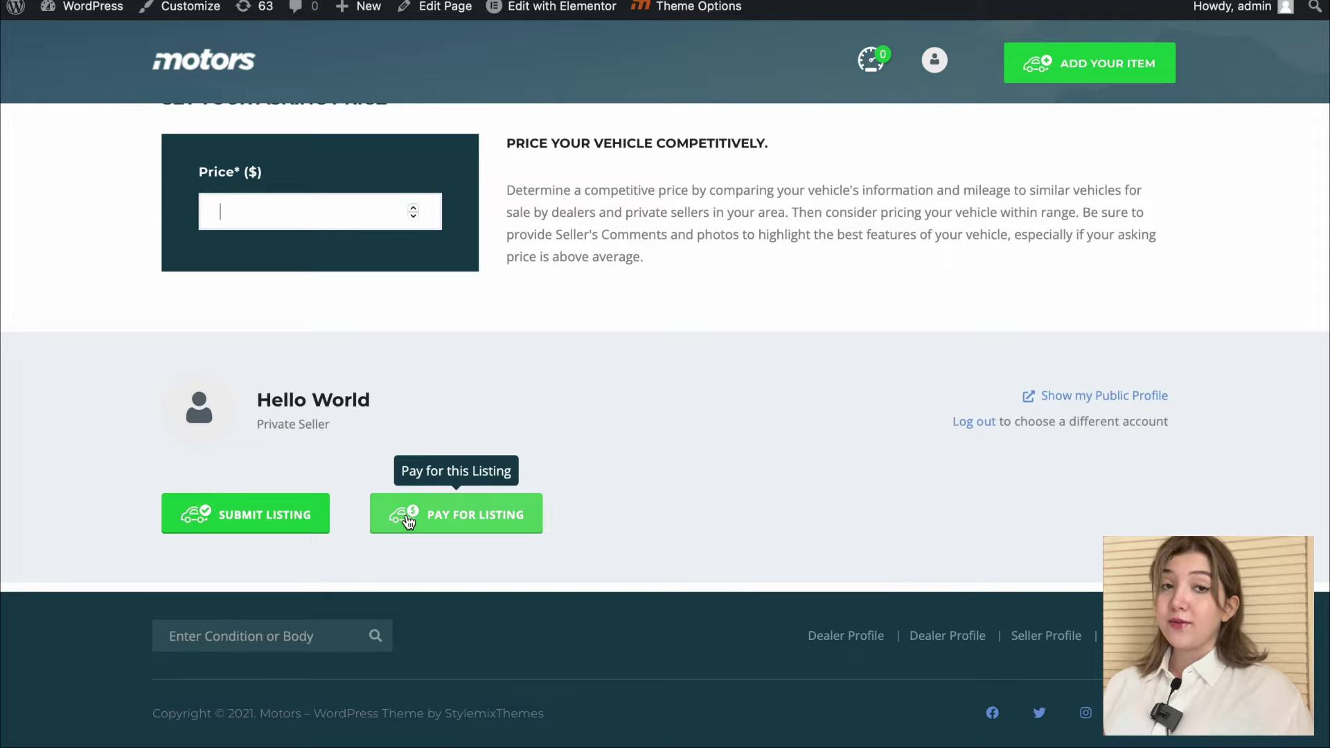
{"action": "scroll", "coordinate": [486, 443], "scroll_direction": "up", "scroll_amount": 10}
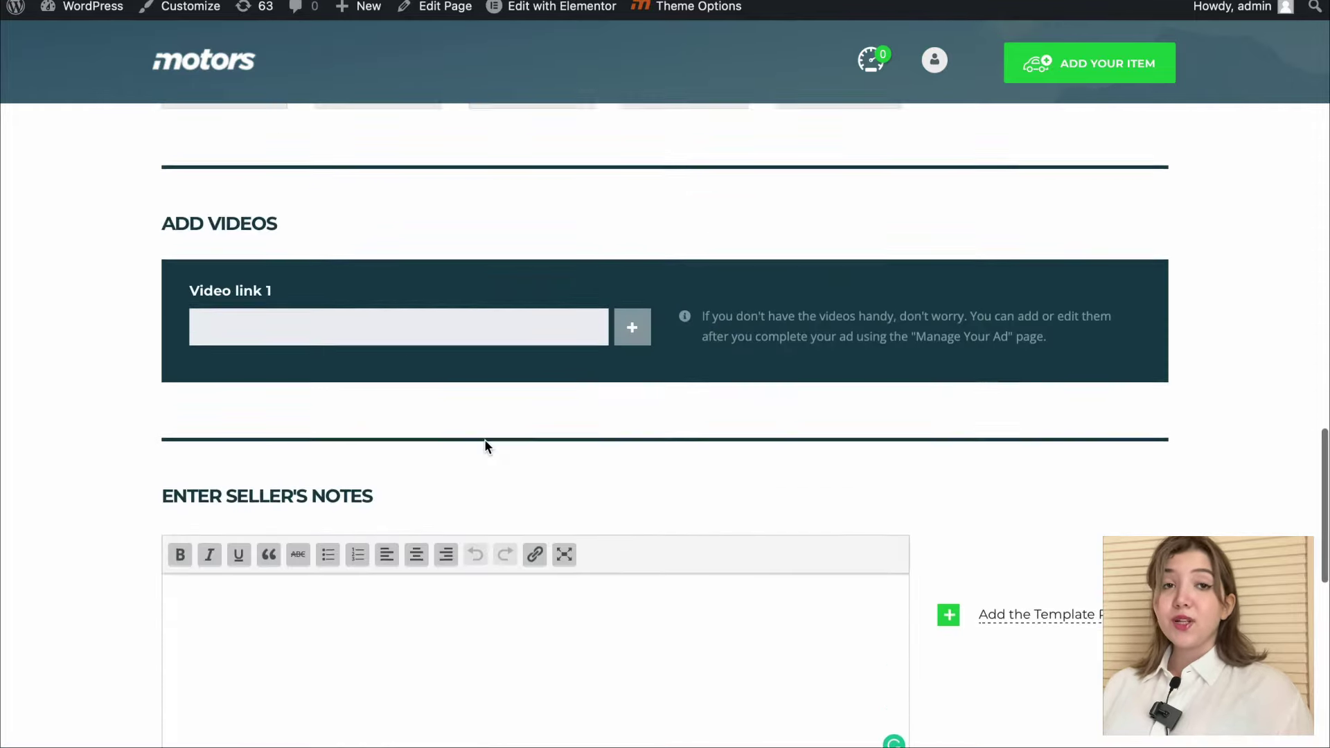
{"action": "scroll", "coordinate": [484, 439], "scroll_direction": "up", "scroll_amount": 15}
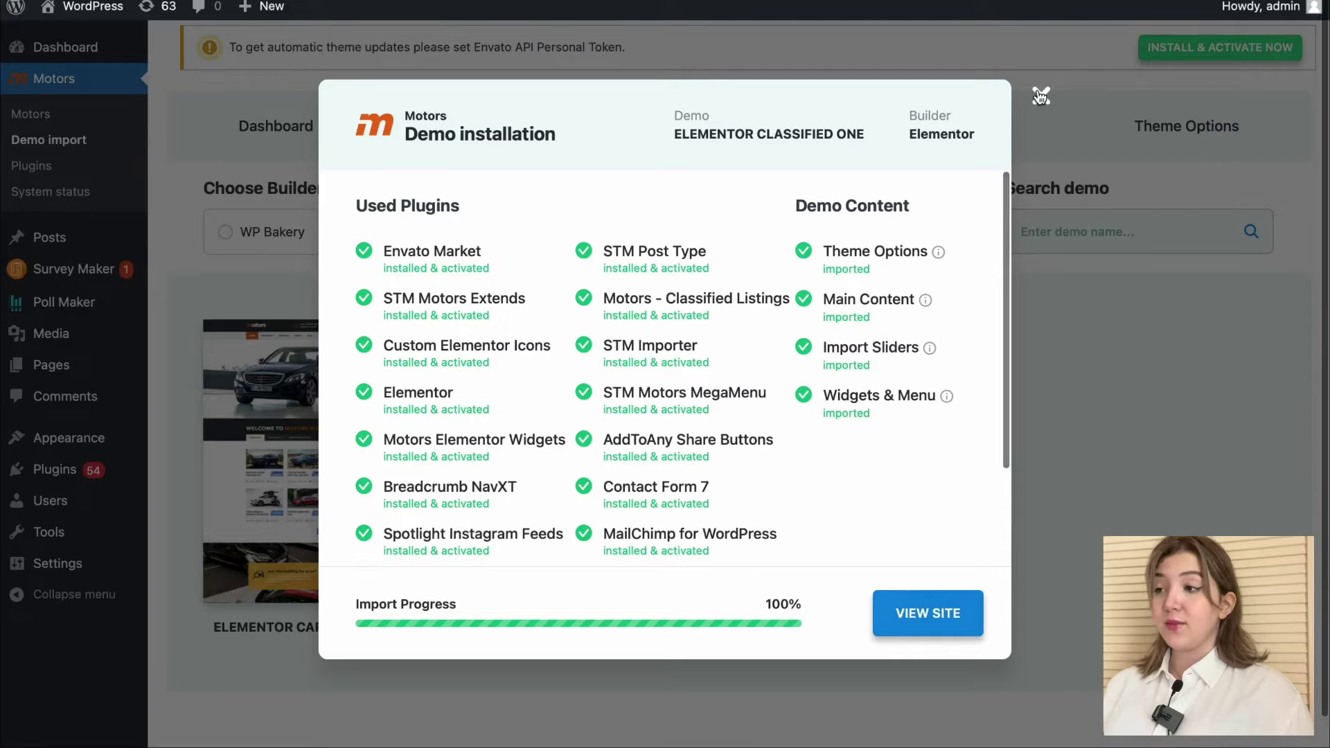
Close the demo installation summary and browse the Motors plugins list.
{"action": "left_click", "coordinate": [1040, 96]}
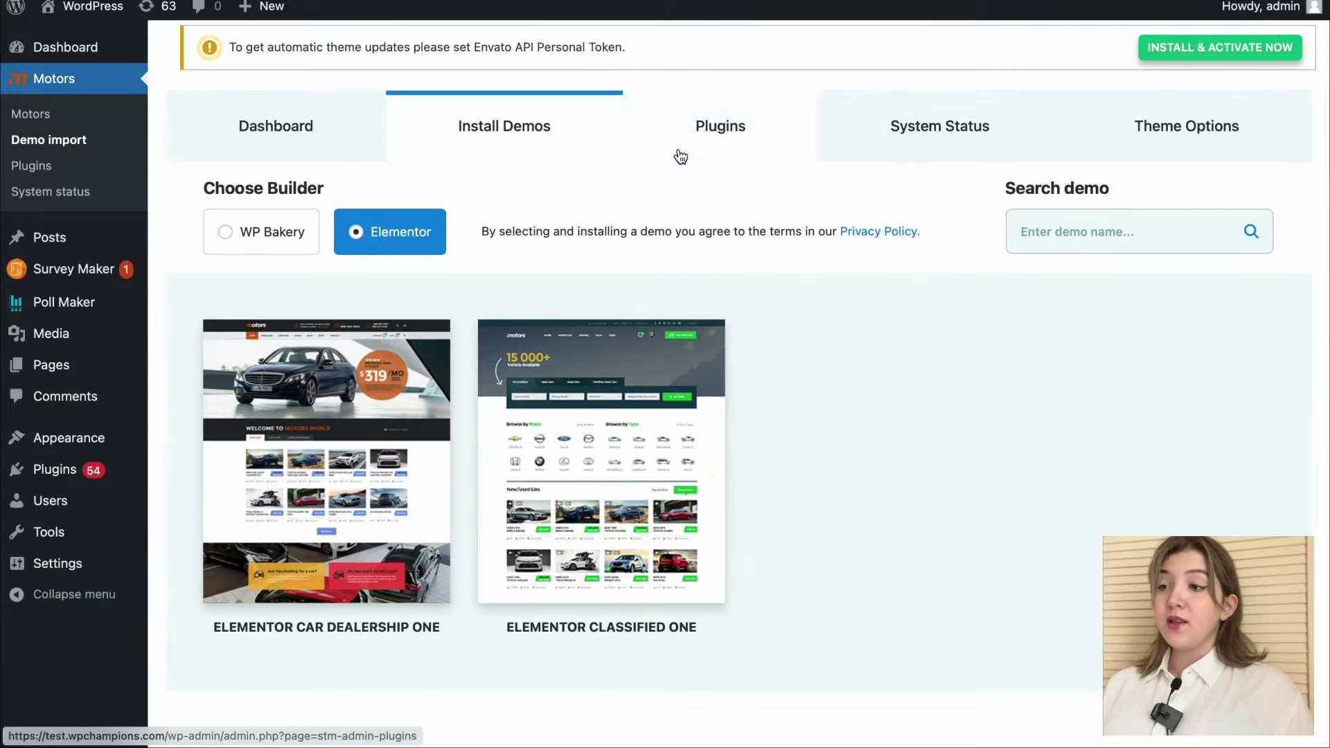
{"action": "left_click", "coordinate": [730, 145]}
{"action": "scroll", "coordinate": [700, 329], "scroll_direction": "down", "scroll_amount": 3}
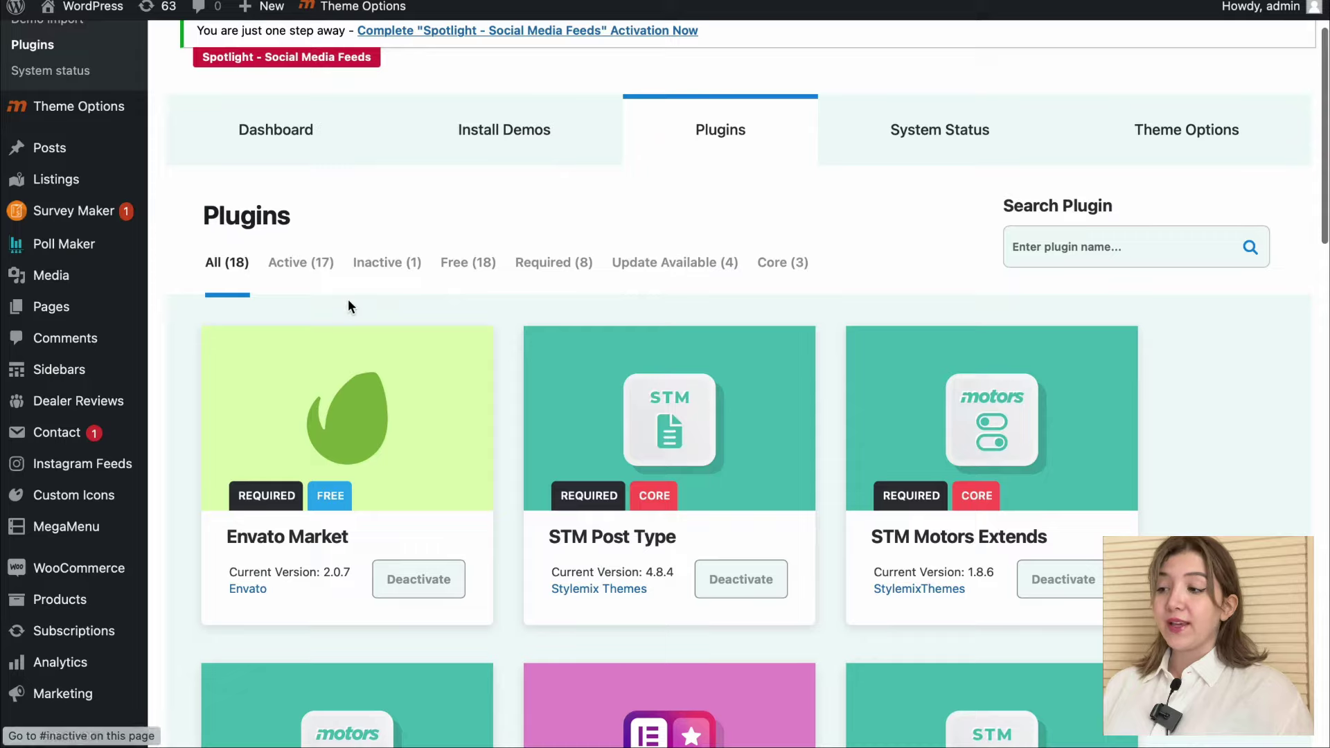
{"action": "scroll", "coordinate": [348, 298], "scroll_direction": "down", "scroll_amount": 2}
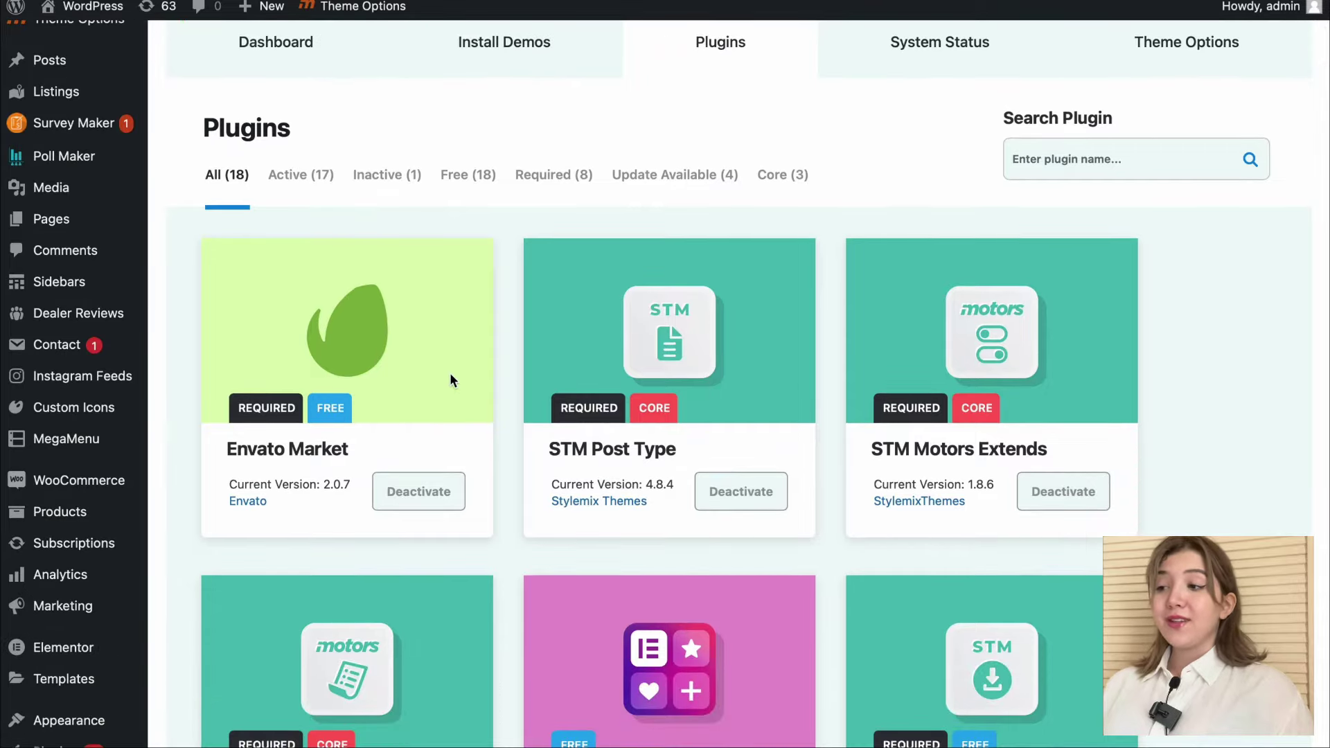
{"action": "scroll", "coordinate": [726, 387], "scroll_direction": "down", "scroll_amount": 3}
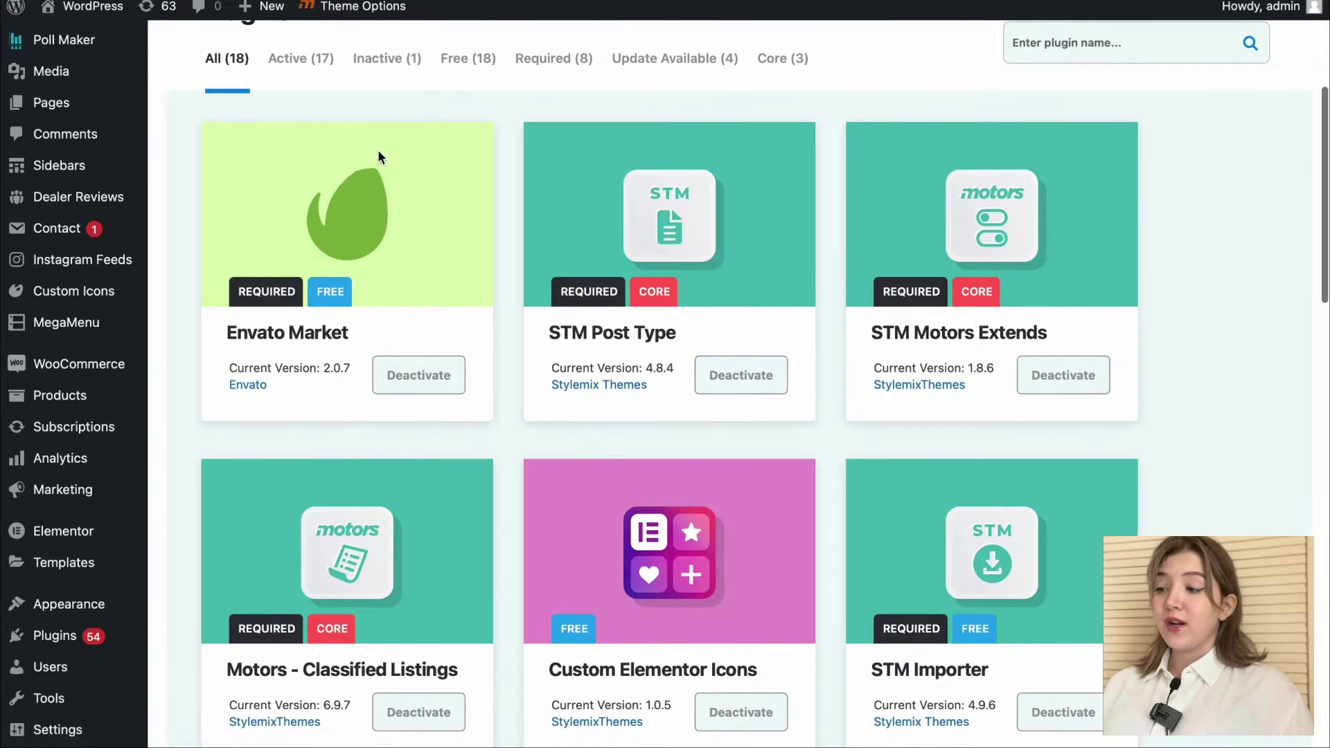
{"action": "scroll", "coordinate": [903, 403], "scroll_direction": "down", "scroll_amount": 10}
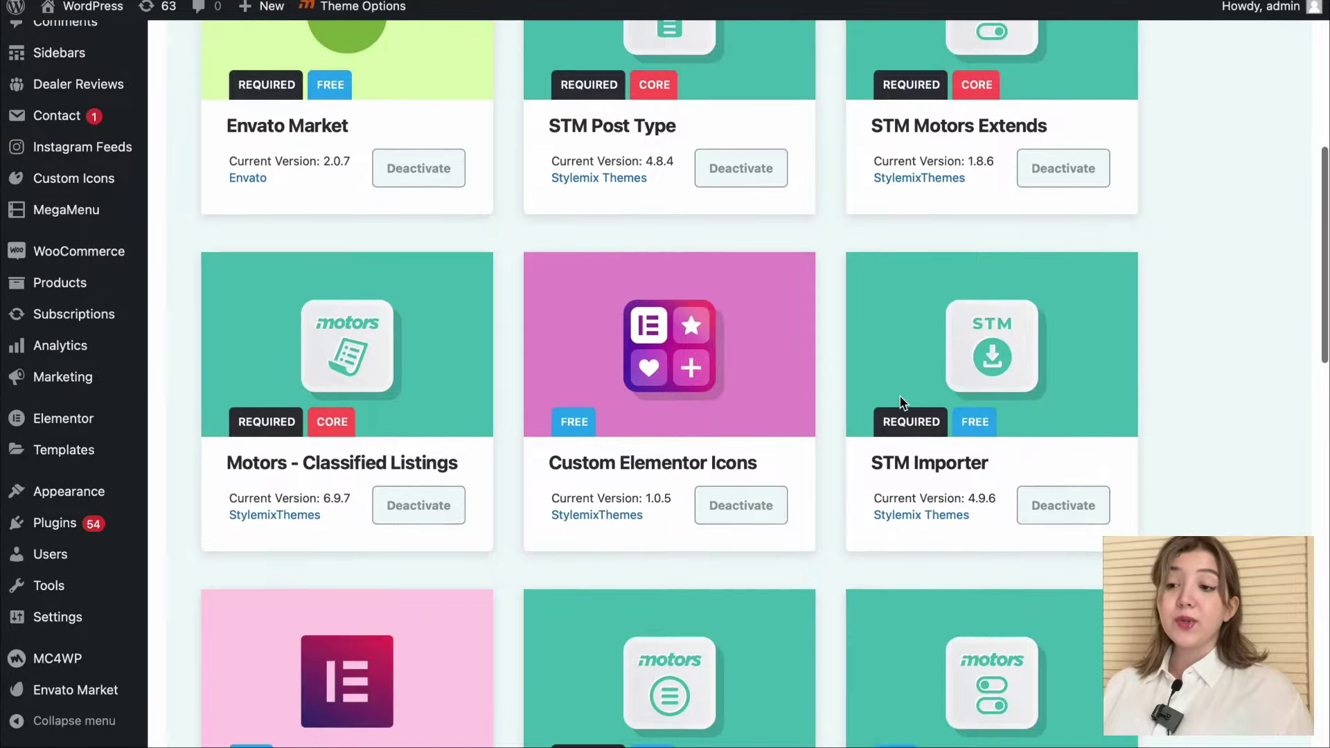
Update the Elementor plugin from 3.6.7 to 3.6.8 on its plugin card.
{"action": "scroll", "coordinate": [903, 402], "scroll_direction": "down", "scroll_amount": 1}
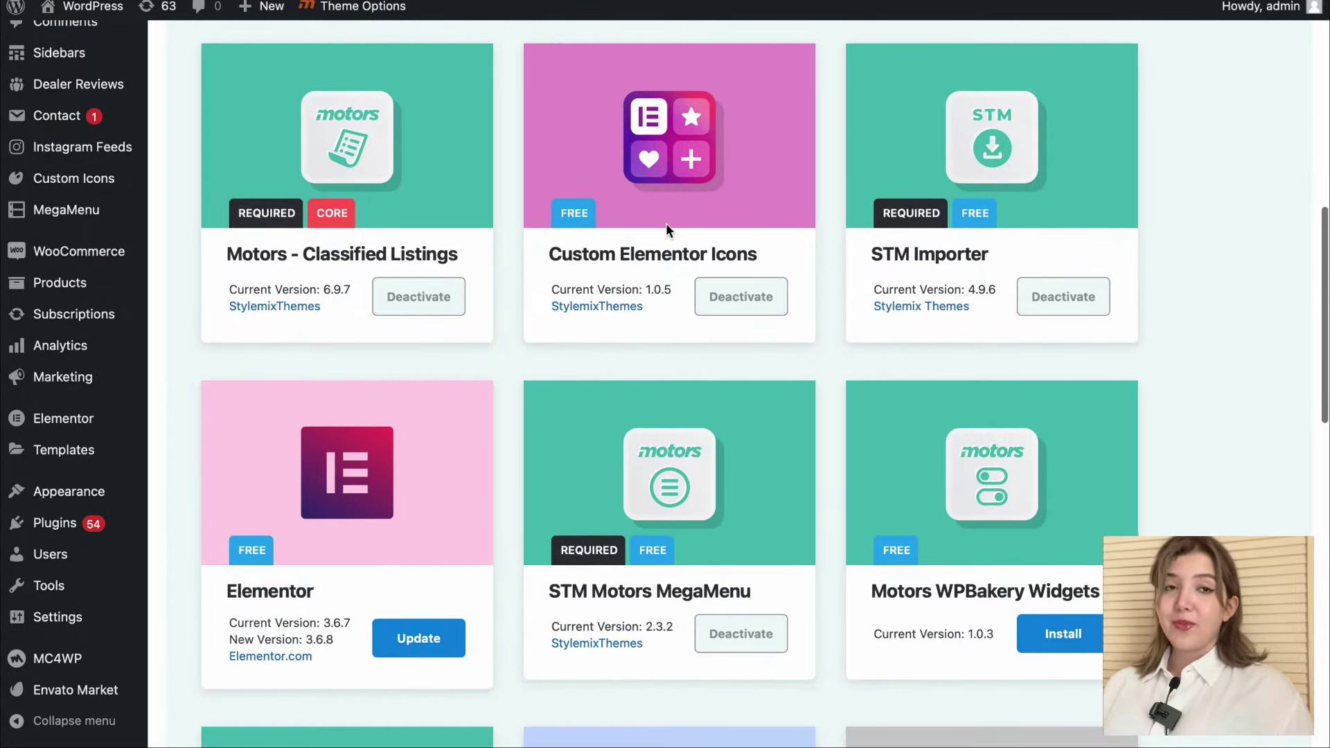
{"action": "scroll", "coordinate": [618, 550], "scroll_direction": "down", "scroll_amount": 5}
{"action": "scroll", "coordinate": [618, 550], "scroll_direction": "down", "scroll_amount": 8}
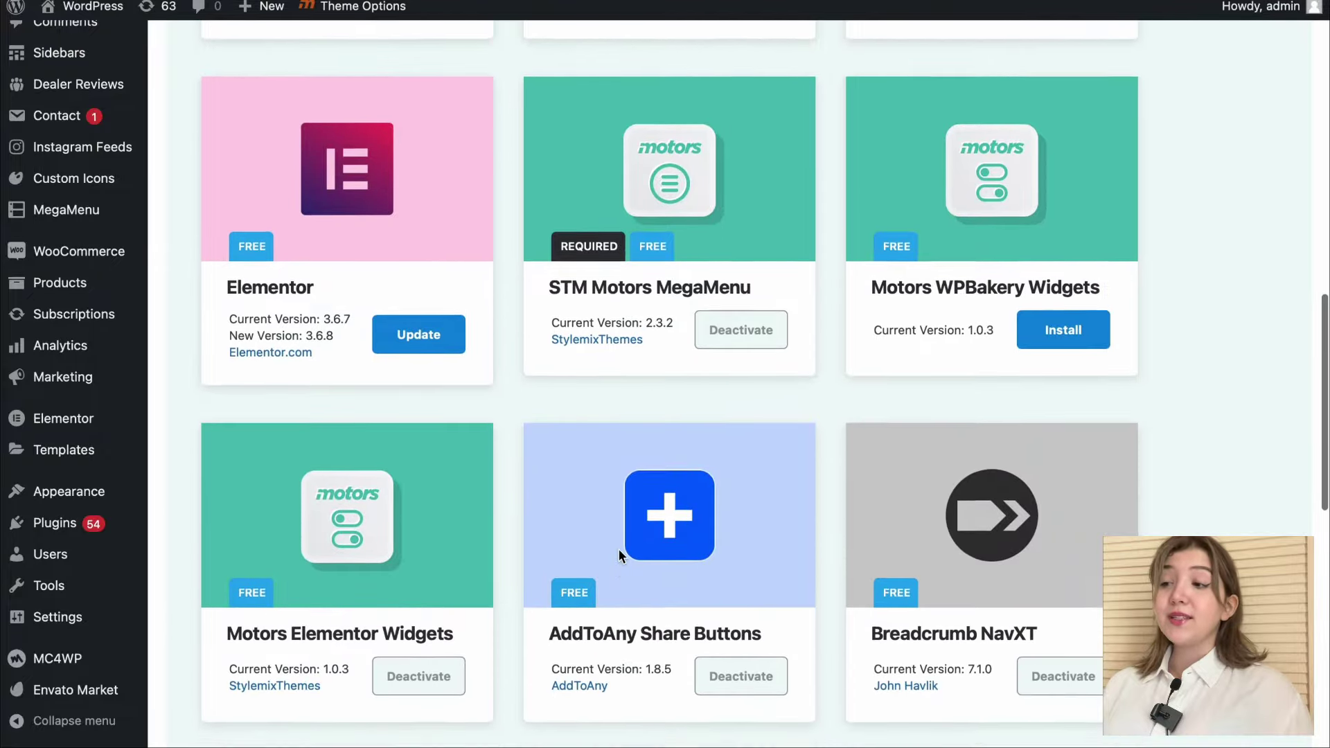
{"action": "scroll", "coordinate": [620, 558], "scroll_direction": "down", "scroll_amount": 15}
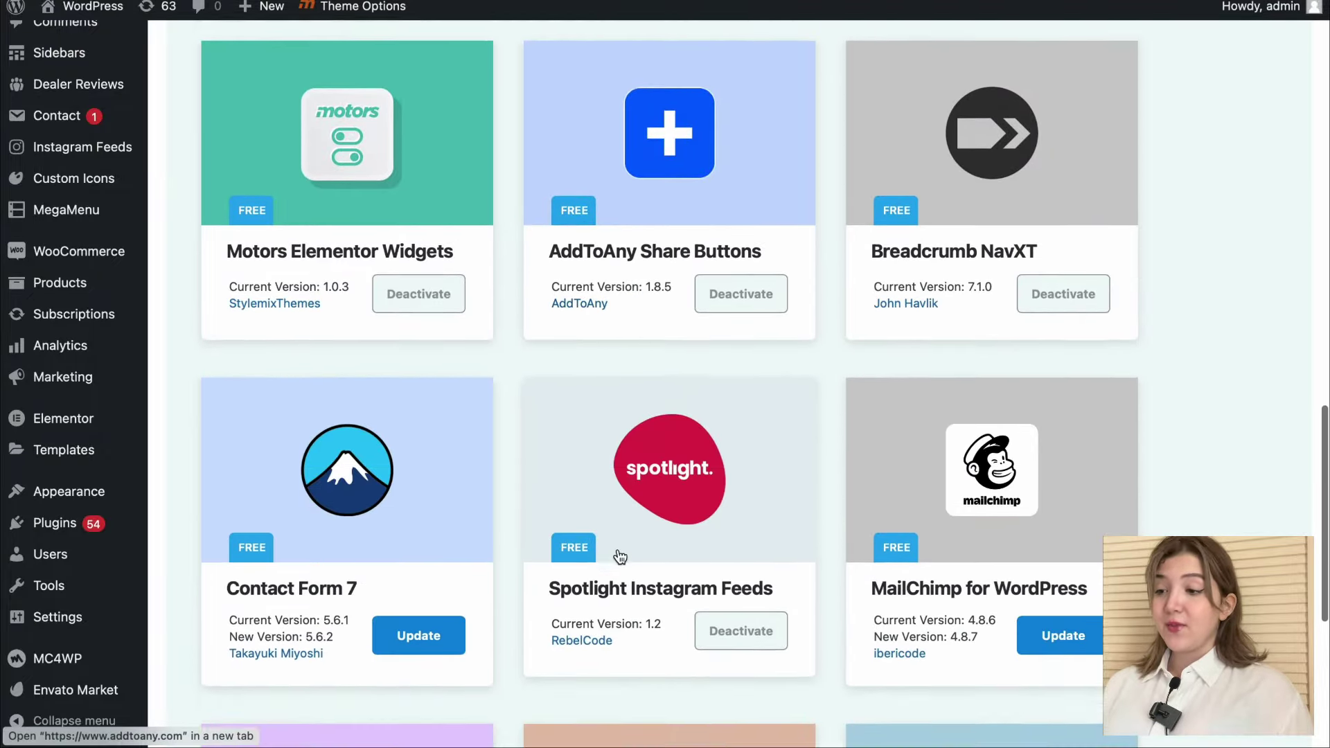
{"action": "scroll", "coordinate": [619, 557], "scroll_direction": "up", "scroll_amount": 15}
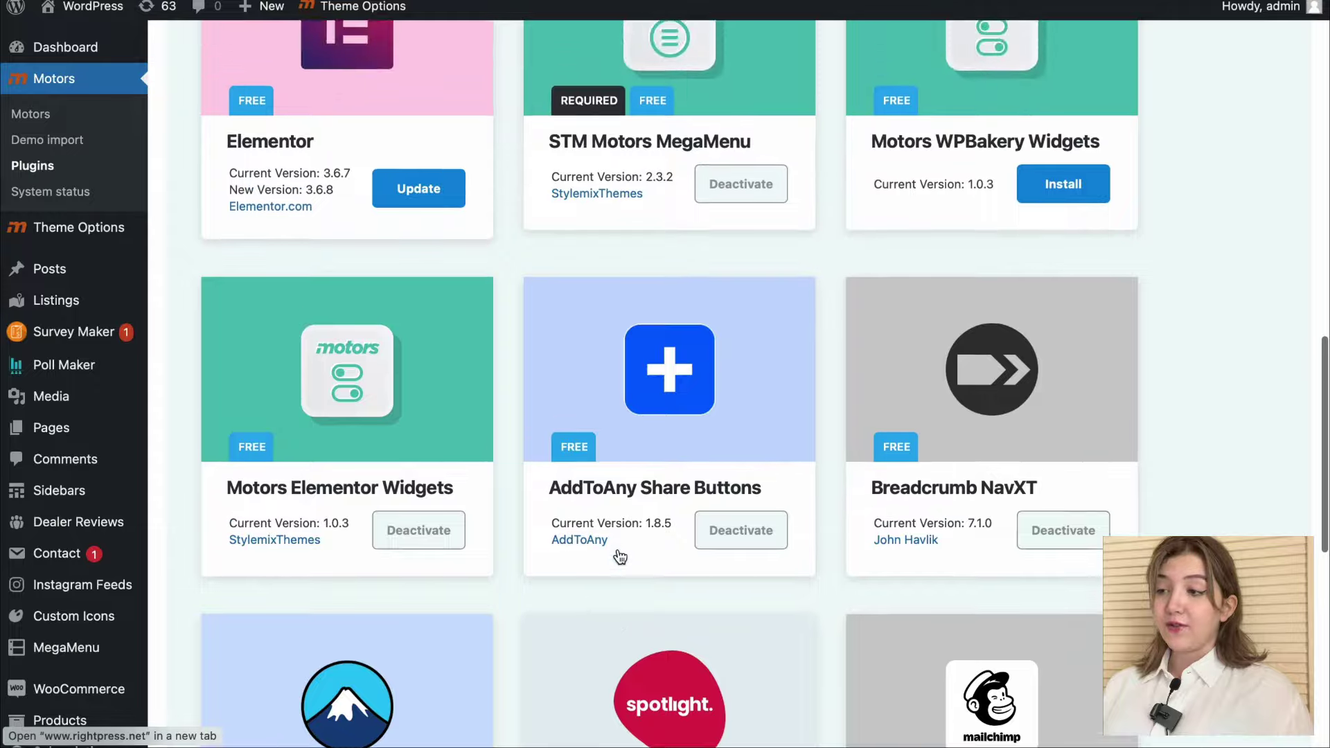
{"action": "left_click", "coordinate": [431, 414]}
{"action": "scroll", "coordinate": [565, 319], "scroll_direction": "up", "scroll_amount": 20}
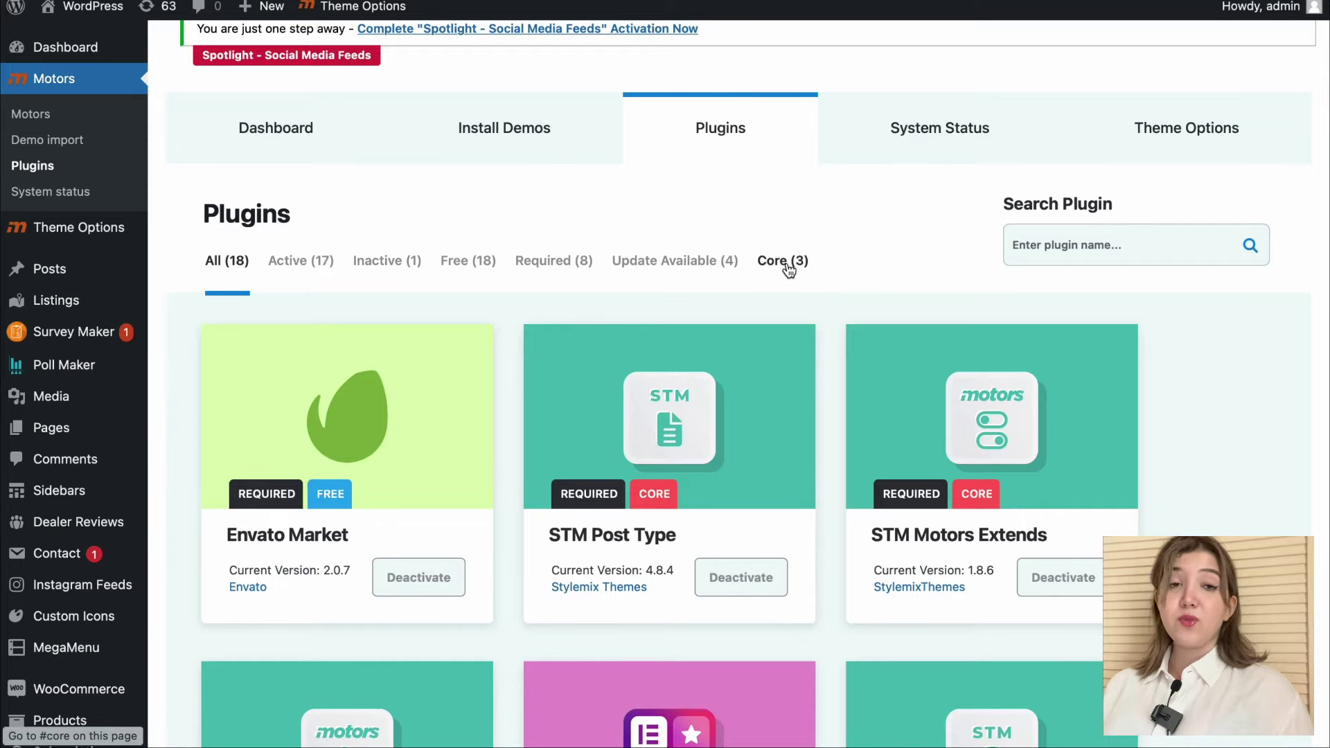
Review the System Status tables for WordPress environment, server environment and active plugins.
{"action": "left_click", "coordinate": [921, 132]}
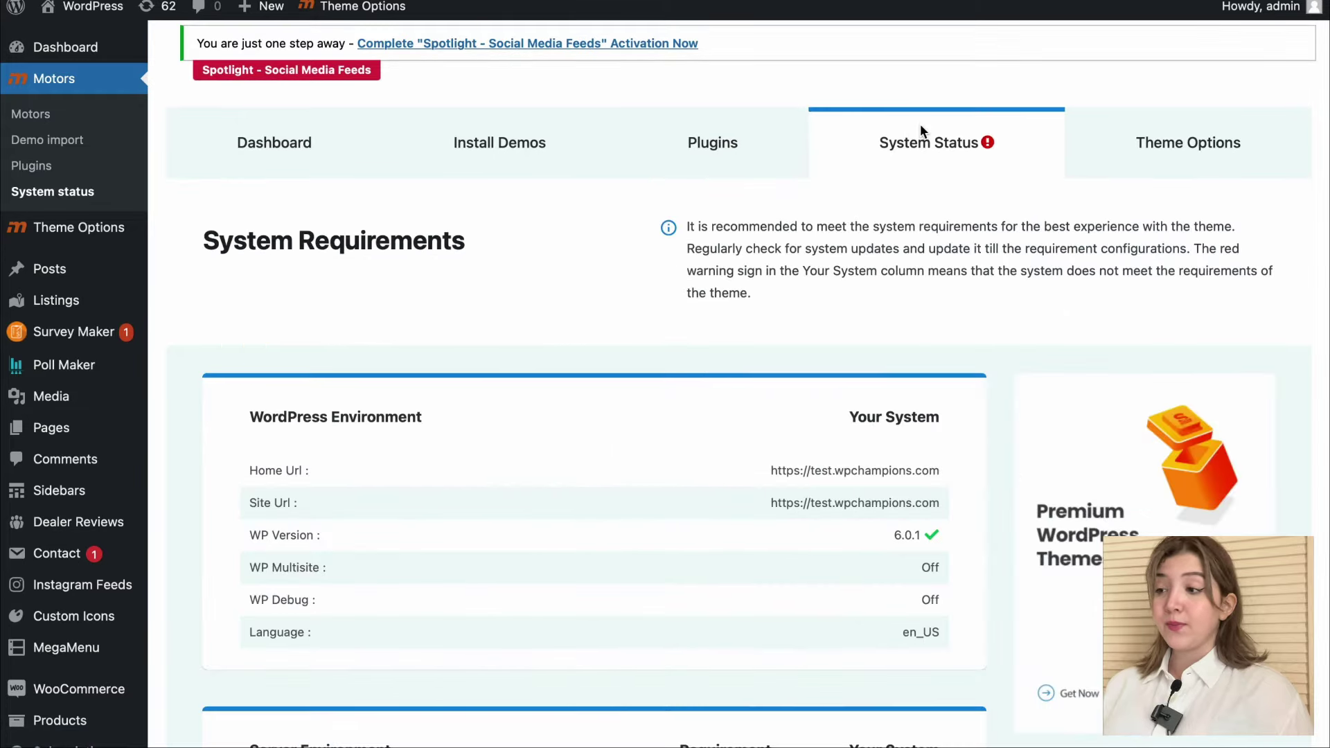
{"action": "scroll", "coordinate": [703, 305], "scroll_direction": "down", "scroll_amount": 2}
{"action": "scroll", "coordinate": [704, 298], "scroll_direction": "down", "scroll_amount": 2}
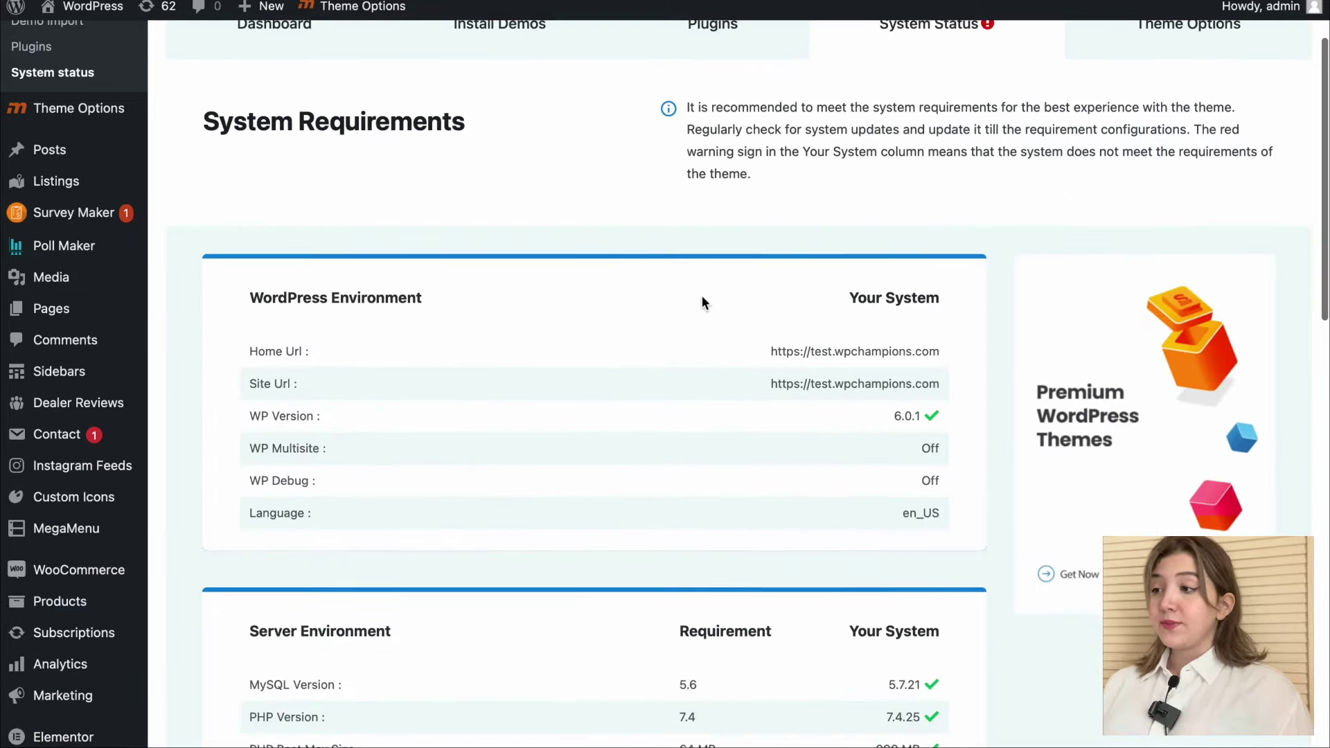
{"action": "scroll", "coordinate": [558, 346], "scroll_direction": "down", "scroll_amount": 5}
{"action": "scroll", "coordinate": [490, 374], "scroll_direction": "down", "scroll_amount": 4}
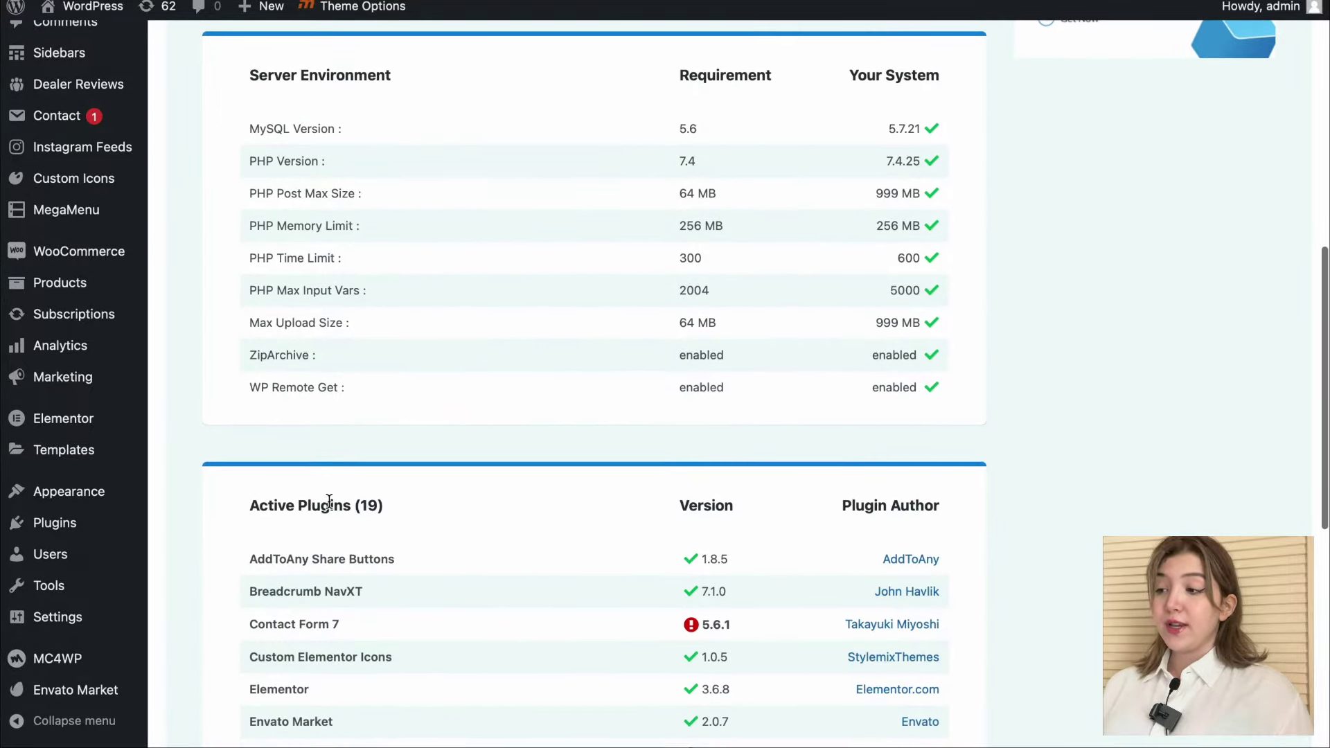
{"action": "scroll", "coordinate": [329, 501], "scroll_direction": "down", "scroll_amount": 8}
{"action": "scroll", "coordinate": [329, 501], "scroll_direction": "down", "scroll_amount": 1}
{"action": "scroll", "coordinate": [330, 499], "scroll_direction": "up", "scroll_amount": 8}
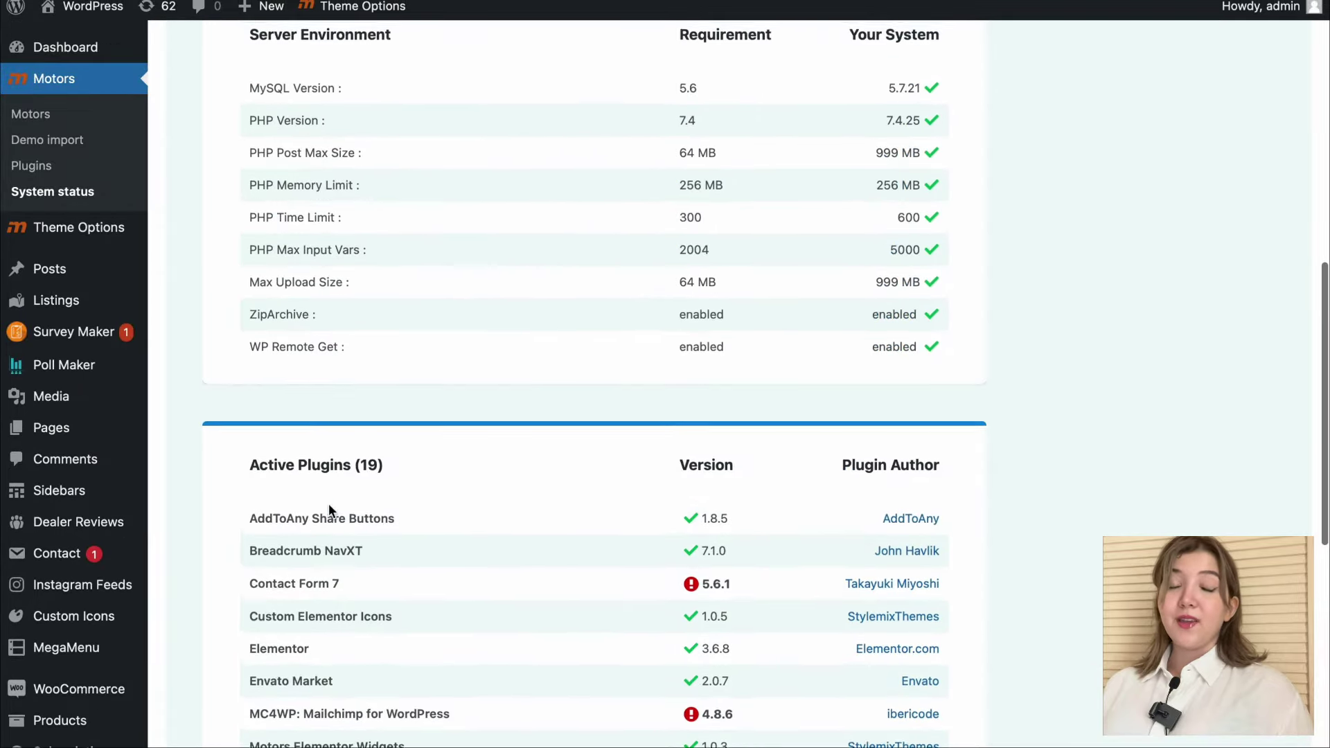
{"action": "scroll", "coordinate": [329, 512], "scroll_direction": "up", "scroll_amount": 10}
{"action": "left_click", "coordinate": [1173, 232]}
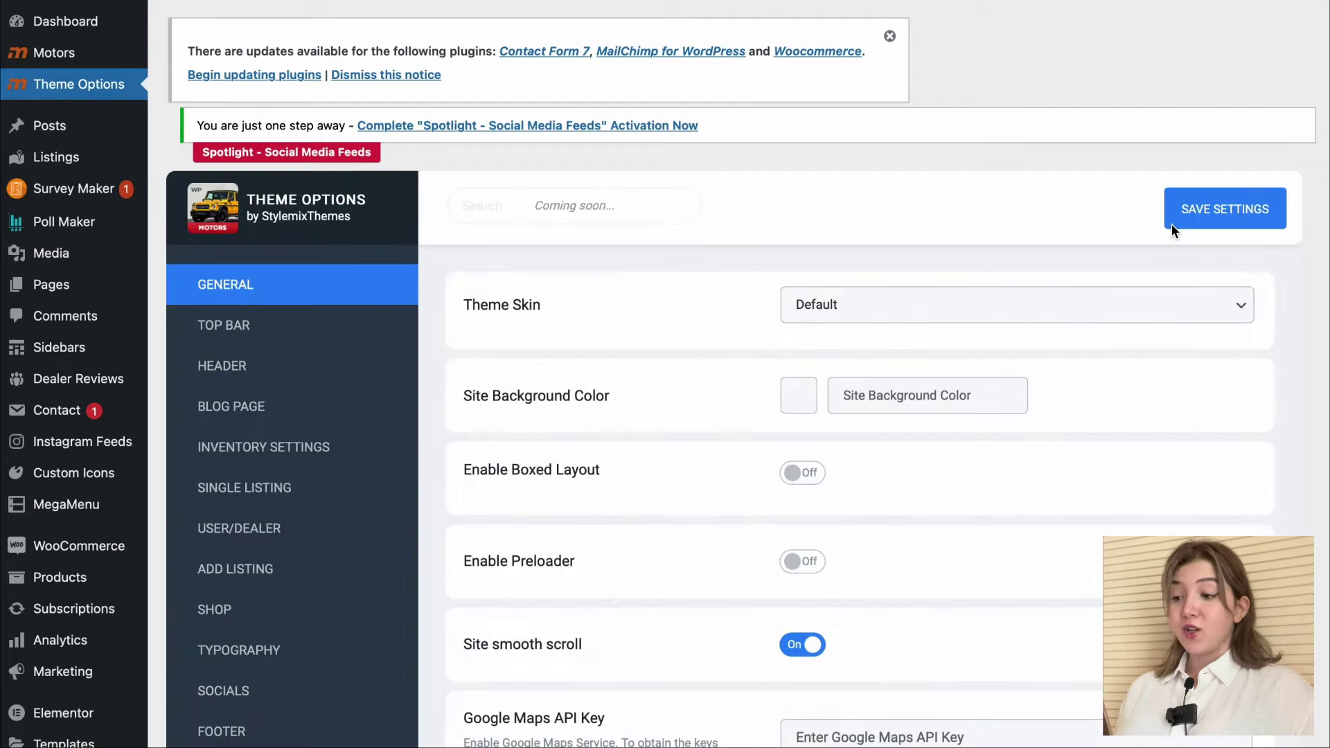
Check the General theme options, keeping the Default skin and the site background colour unchanged.
{"action": "scroll", "coordinate": [544, 336], "scroll_direction": "down", "scroll_amount": 1}
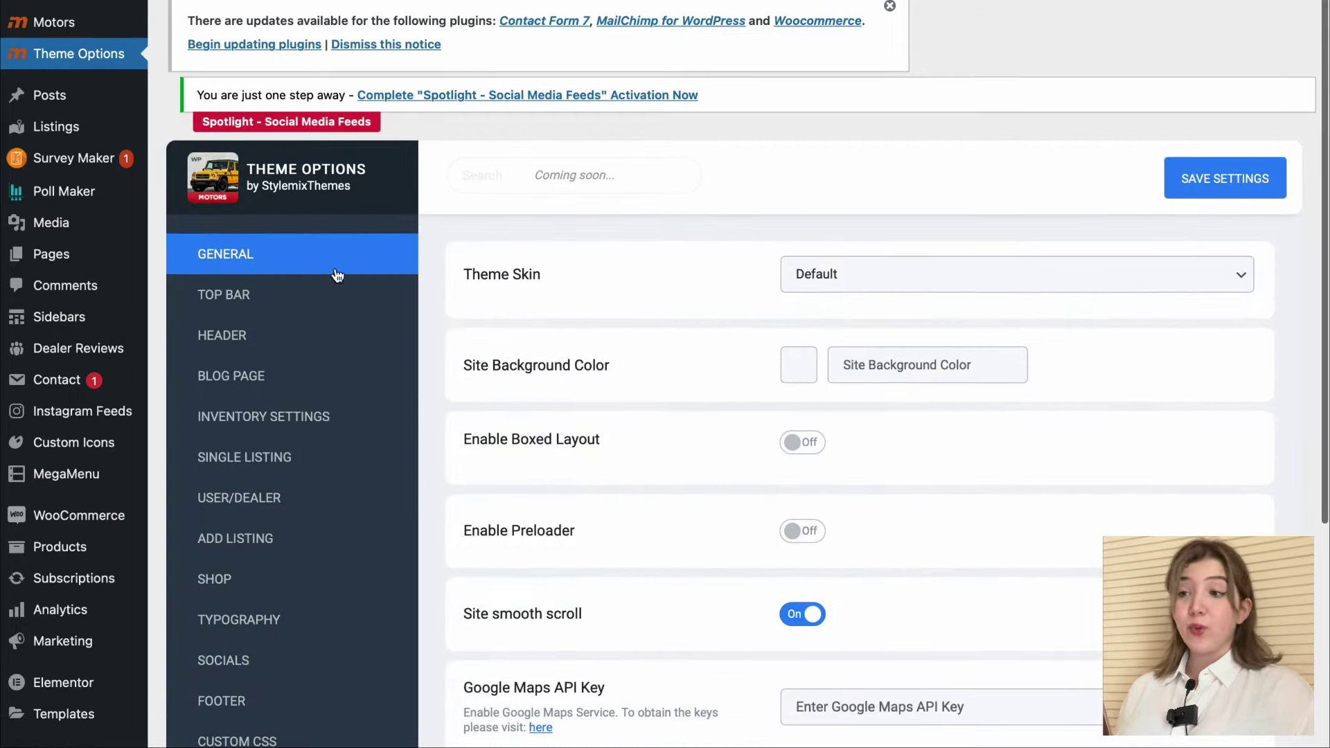
{"action": "left_click", "coordinate": [869, 283]}
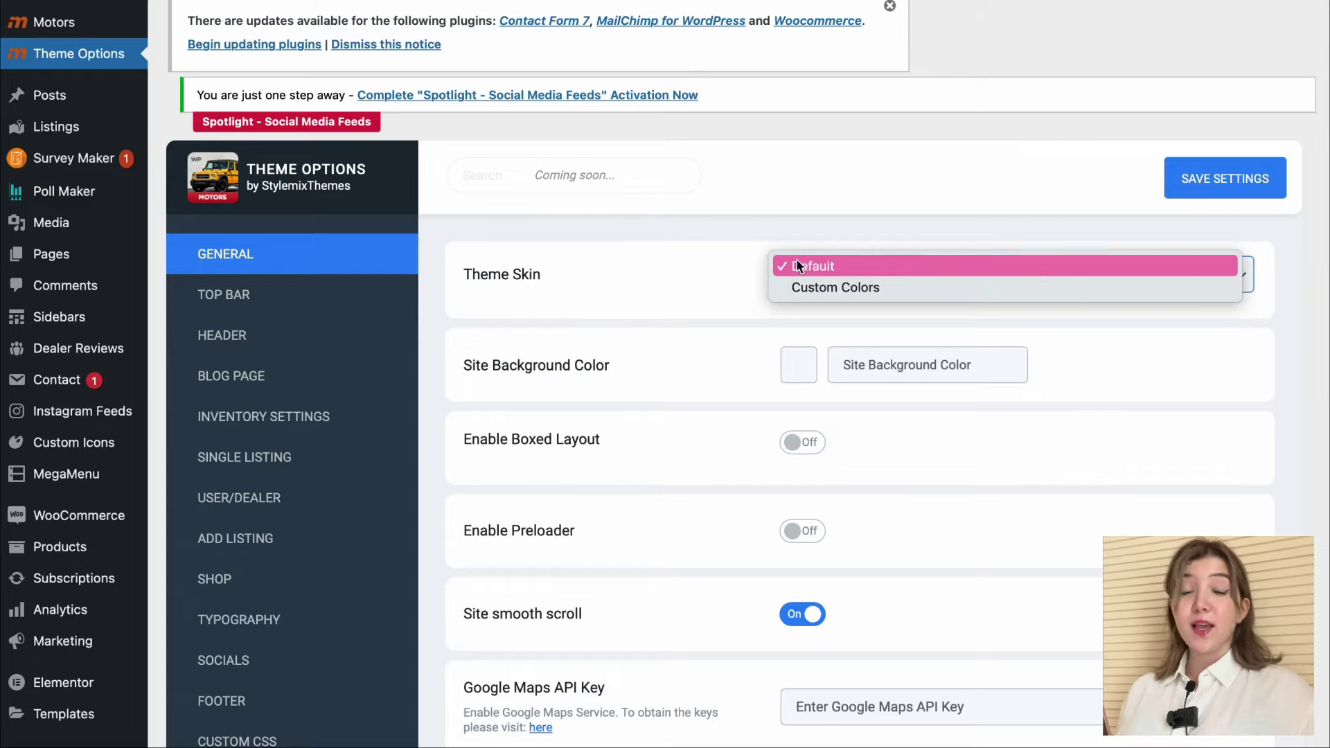
{"action": "left_click", "coordinate": [866, 265]}
{"action": "scroll", "coordinate": [675, 303], "scroll_direction": "down", "scroll_amount": 3}
{"action": "scroll", "coordinate": [676, 302], "scroll_direction": "down", "scroll_amount": 1}
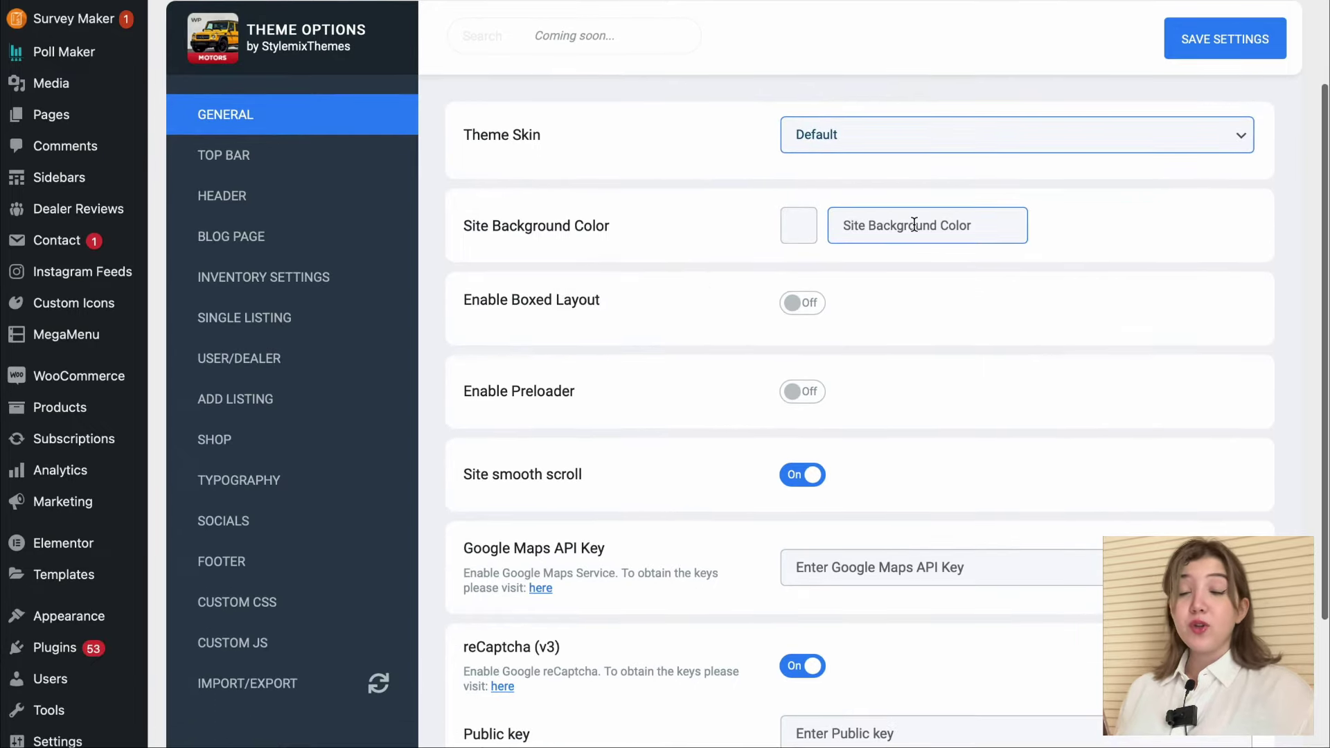
{"action": "left_click", "coordinate": [915, 223]}
{"action": "left_click", "coordinate": [741, 215]}
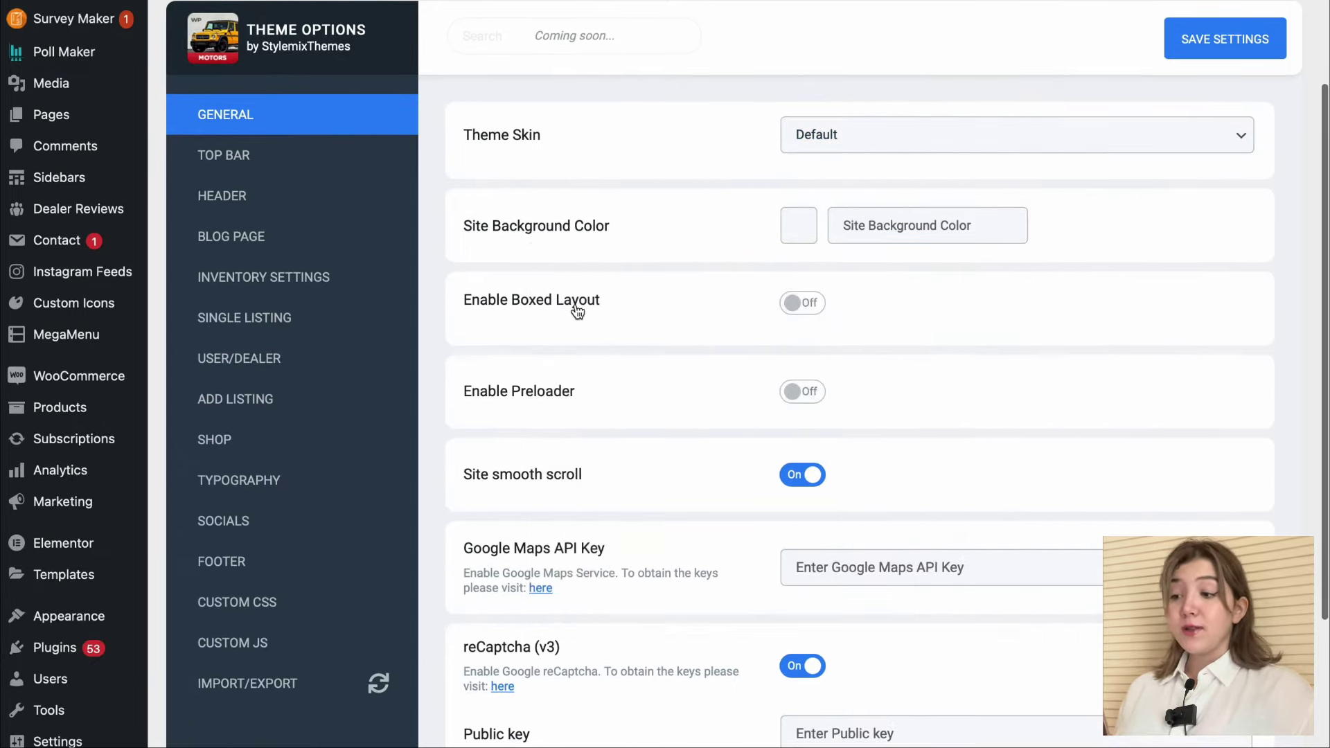
{"action": "scroll", "coordinate": [590, 416], "scroll_direction": "down", "scroll_amount": 4}
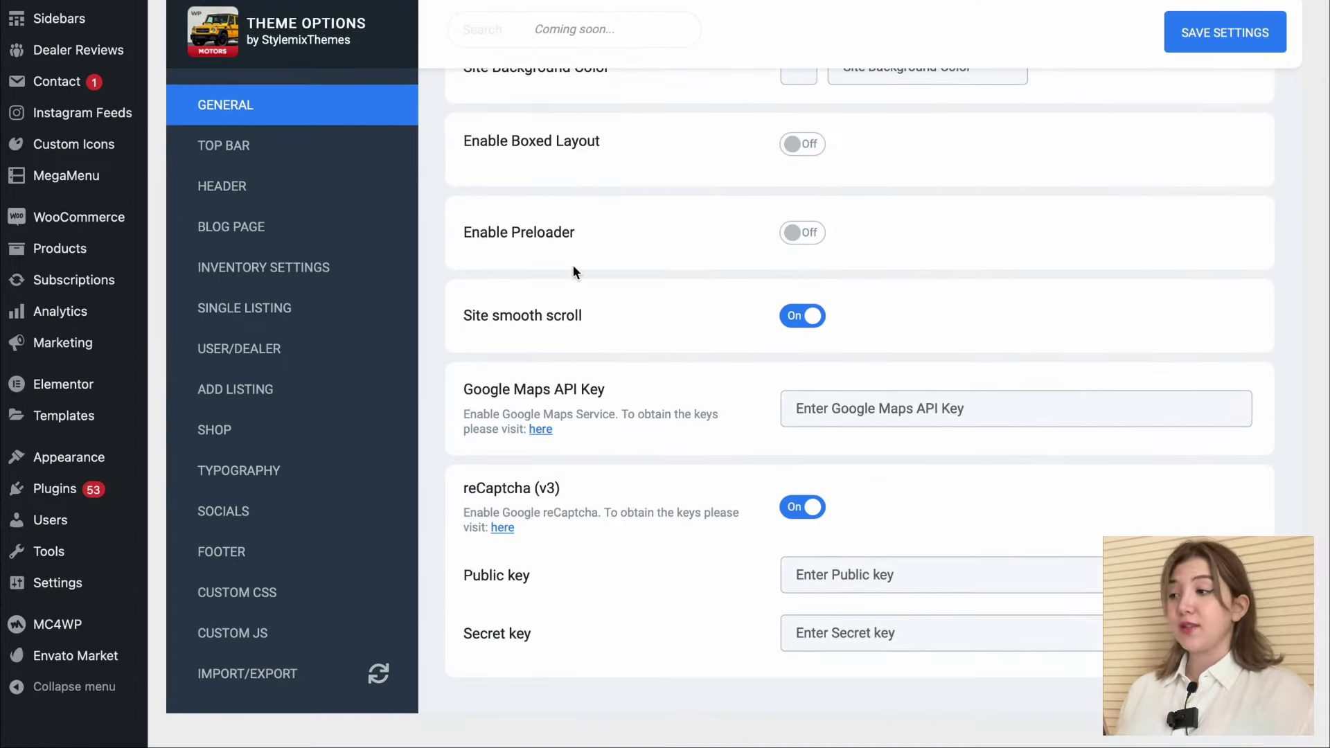
Browse the top bar, header, blog, inventory, single listing, user/dealer, add listing and shop settings.
{"action": "left_click", "coordinate": [307, 128]}
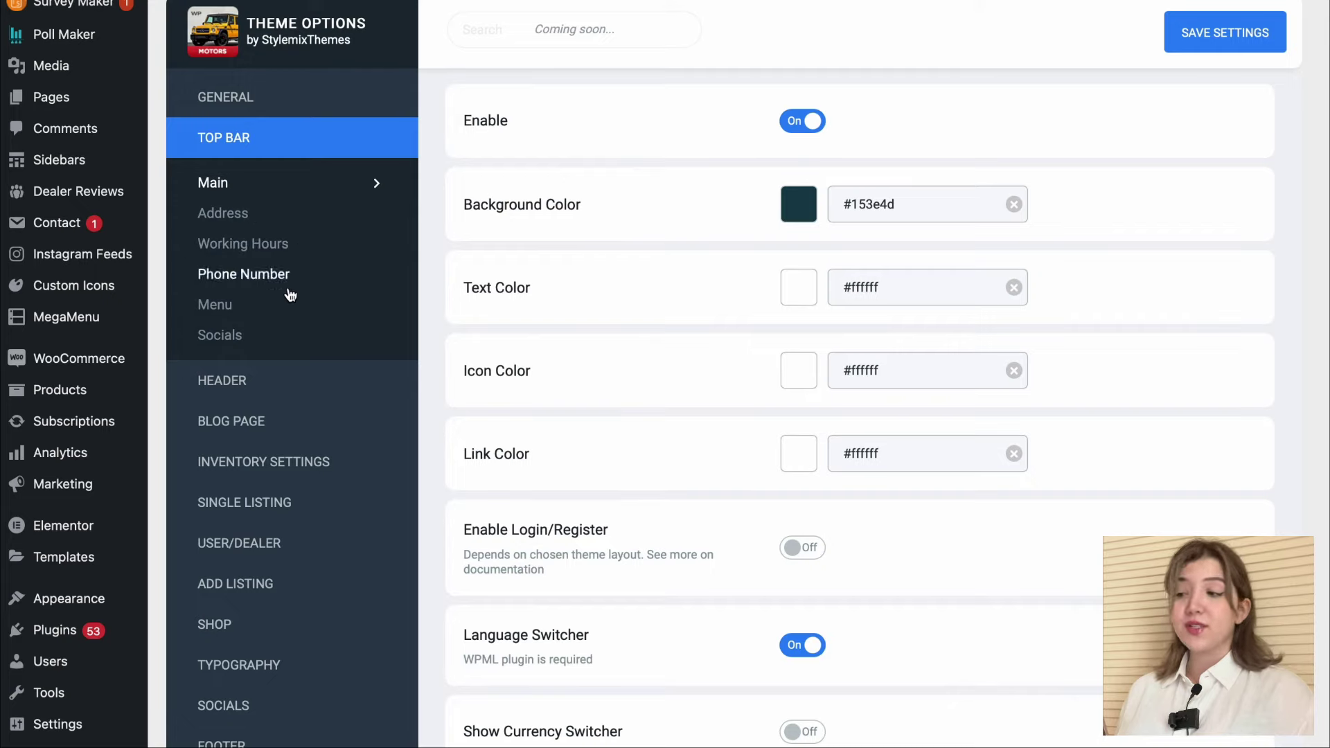
{"action": "left_click", "coordinate": [279, 393]}
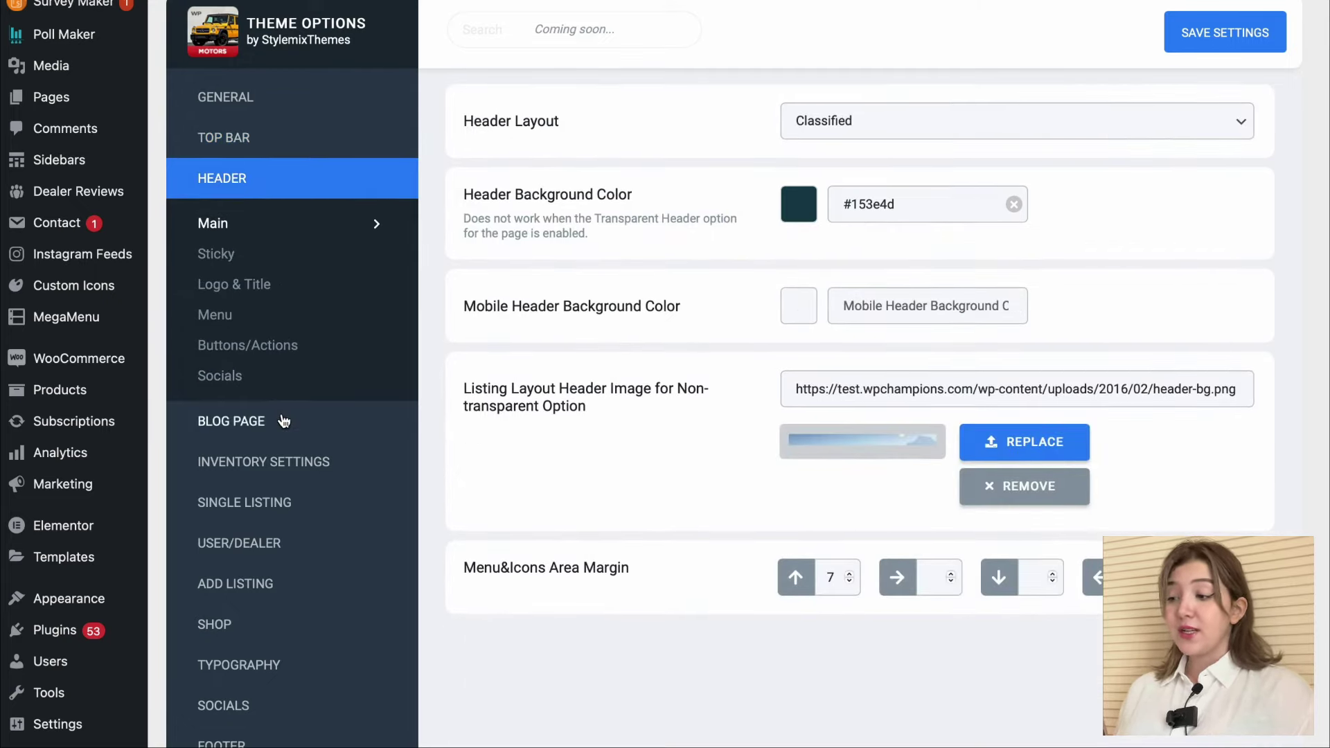
{"action": "left_click", "coordinate": [283, 420]}
{"action": "left_click", "coordinate": [311, 271]}
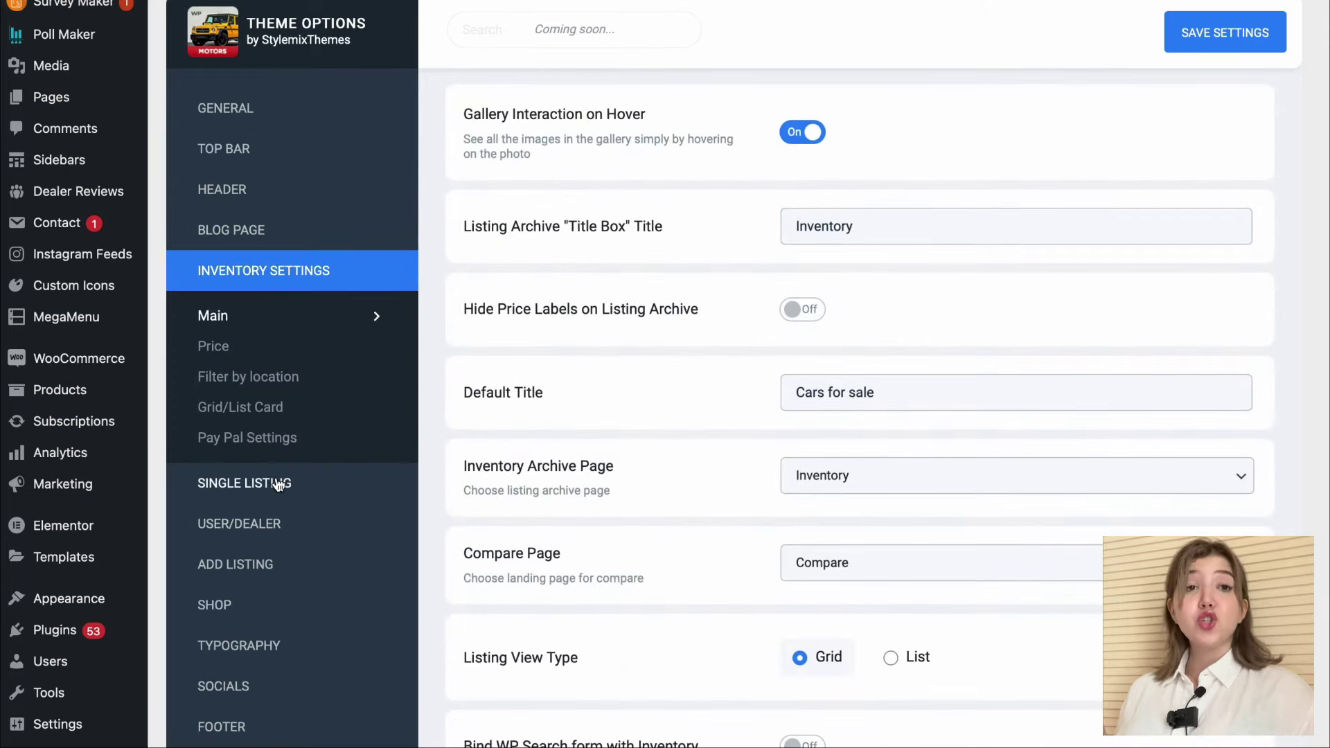
{"action": "left_click", "coordinate": [277, 484]}
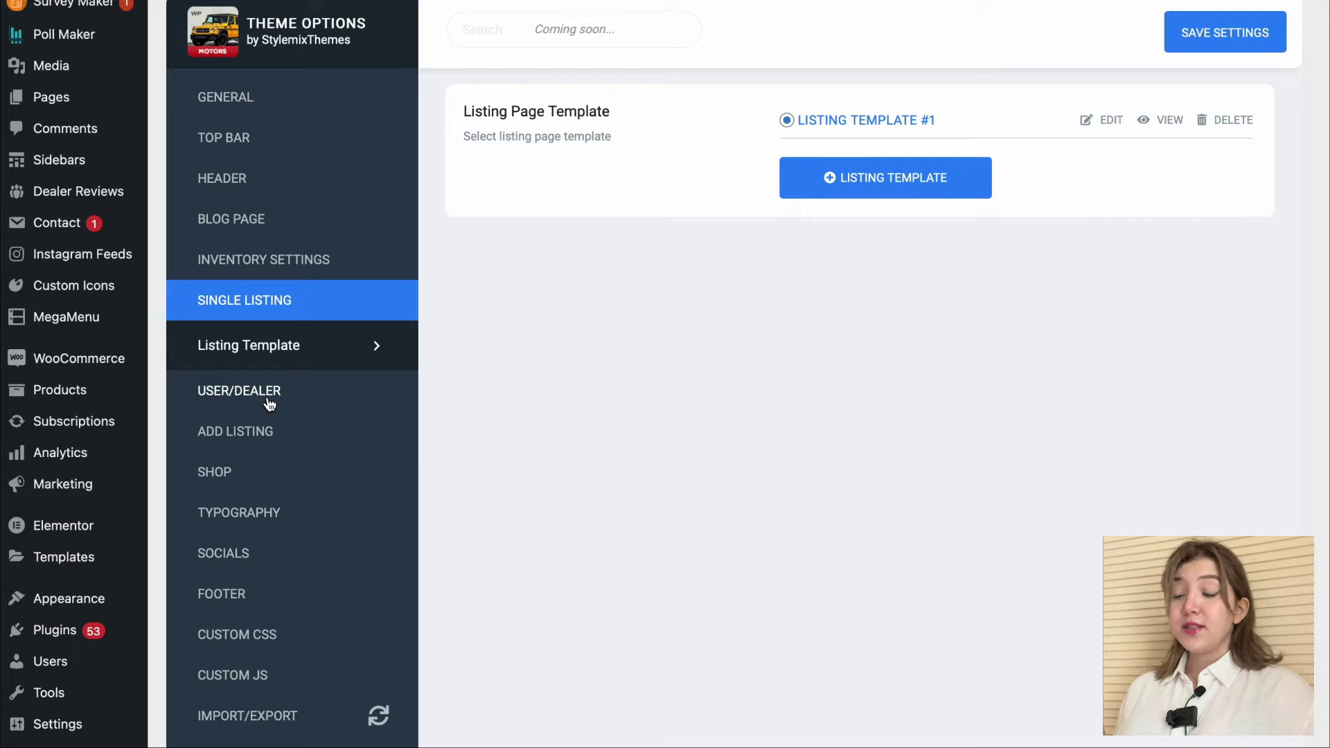
{"action": "left_click", "coordinate": [269, 392]}
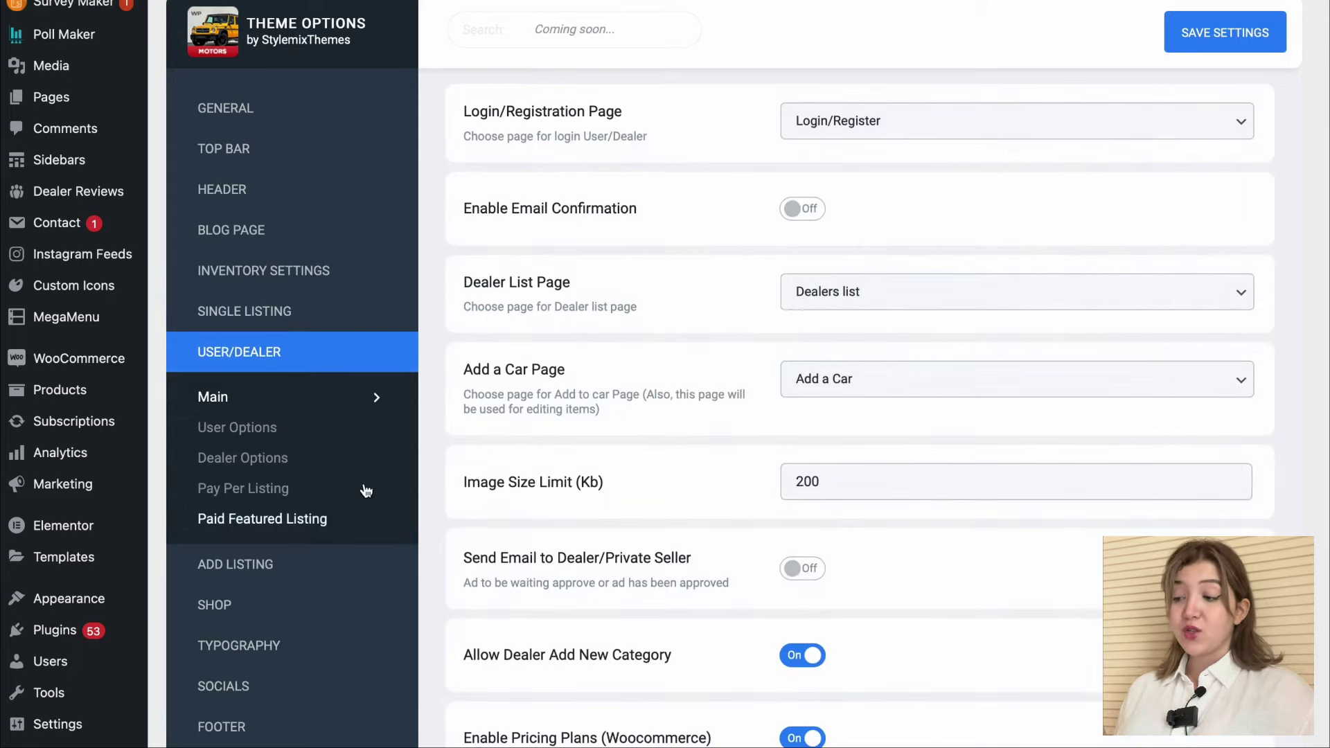
{"action": "left_click", "coordinate": [232, 565]}
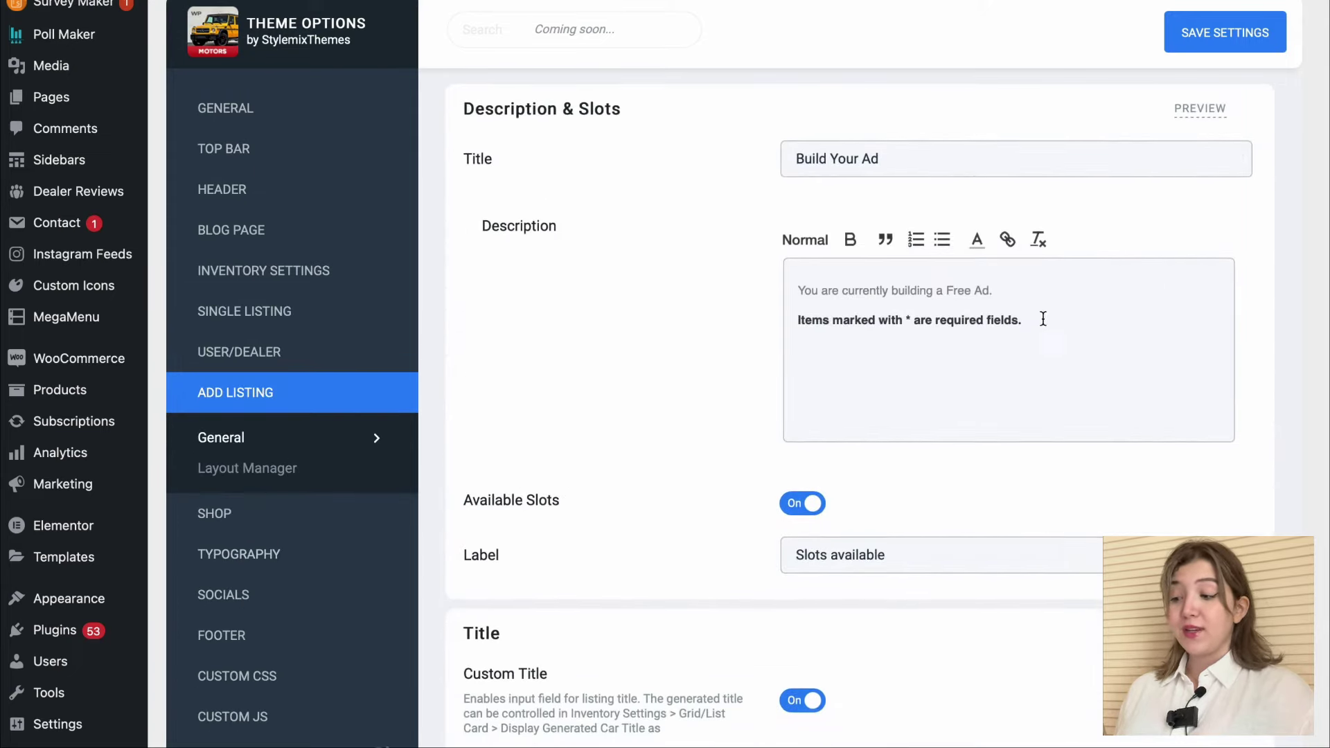
{"action": "left_click", "coordinate": [222, 515]}
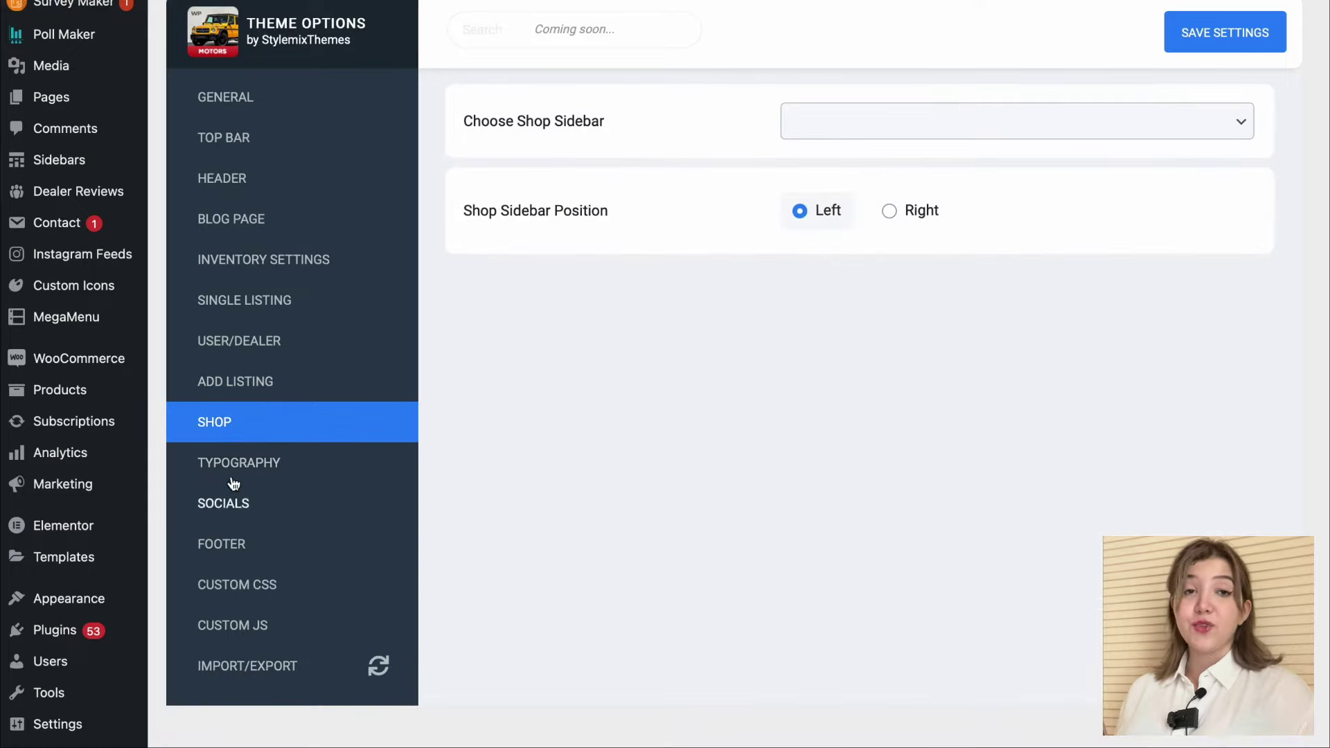
Browse the fonts, social links, footer, custom CSS, custom JS and import/export sections.
{"action": "left_click", "coordinate": [232, 471]}
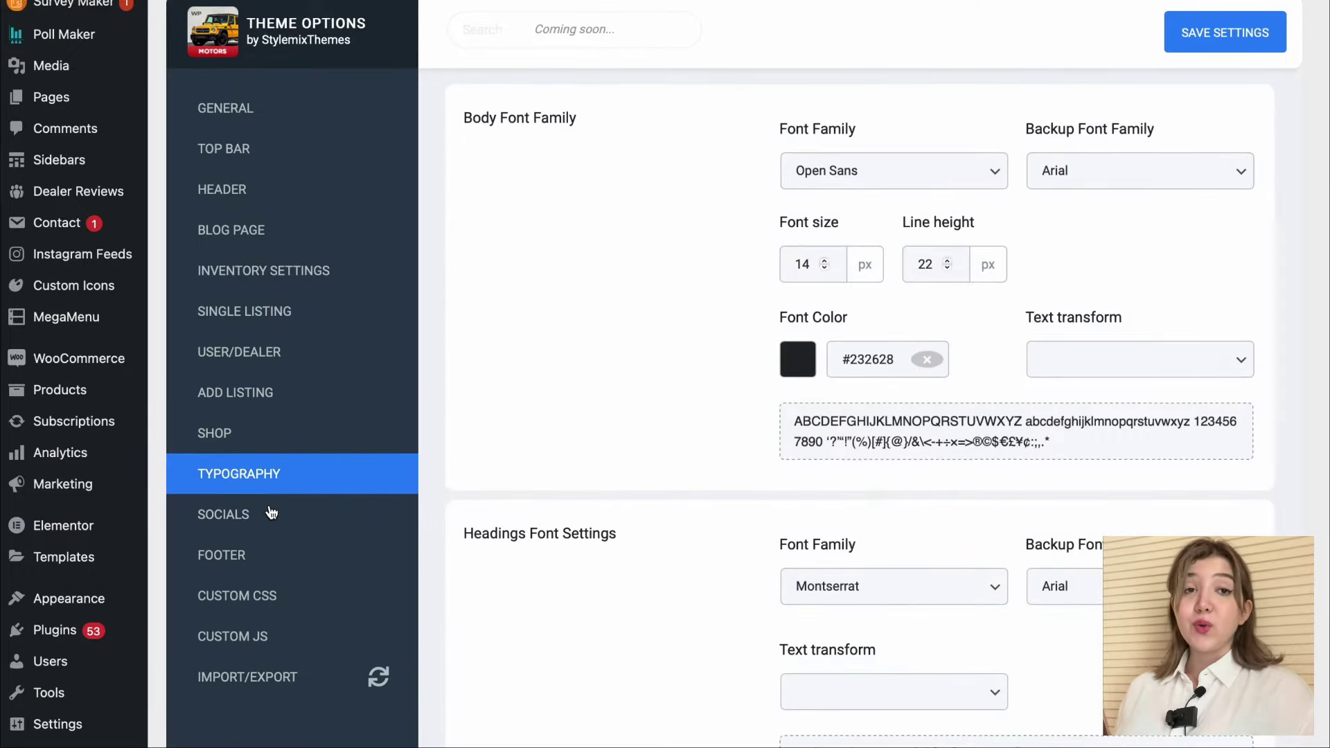
{"action": "left_click", "coordinate": [273, 521]}
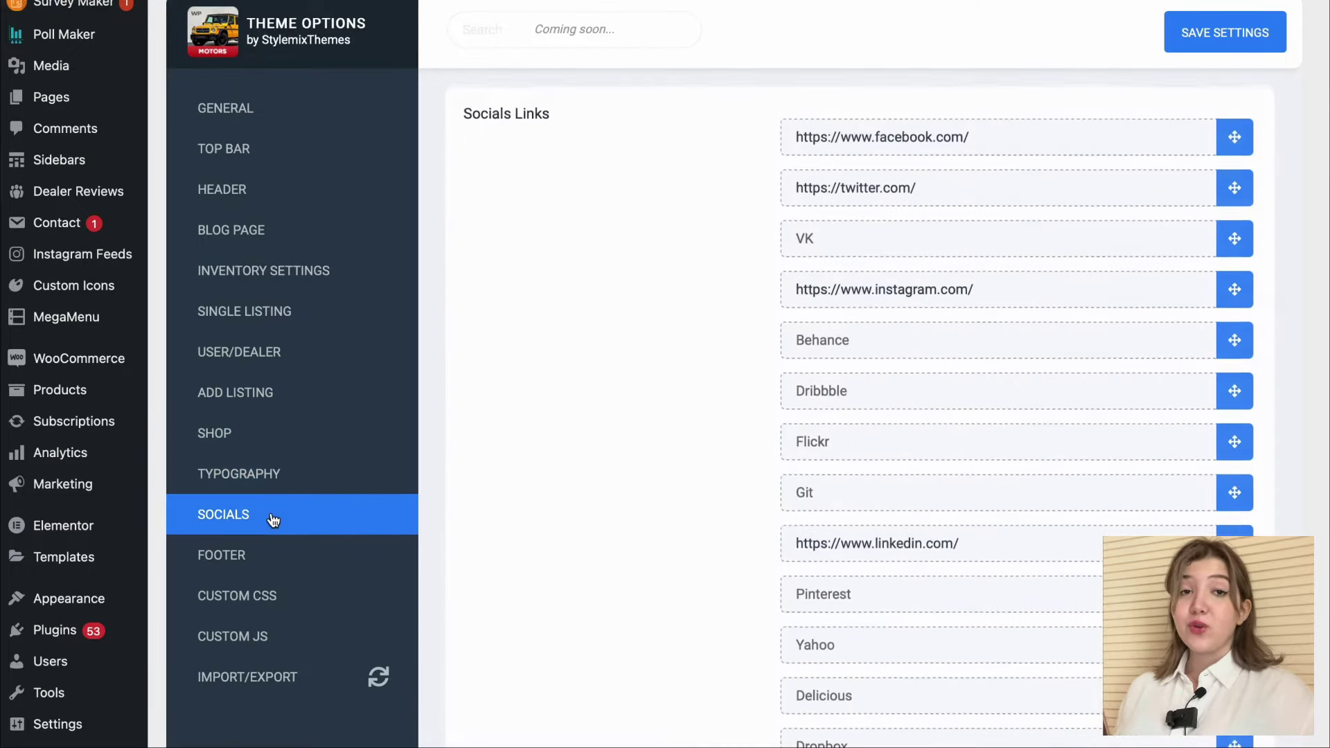
{"action": "left_click", "coordinate": [268, 563]}
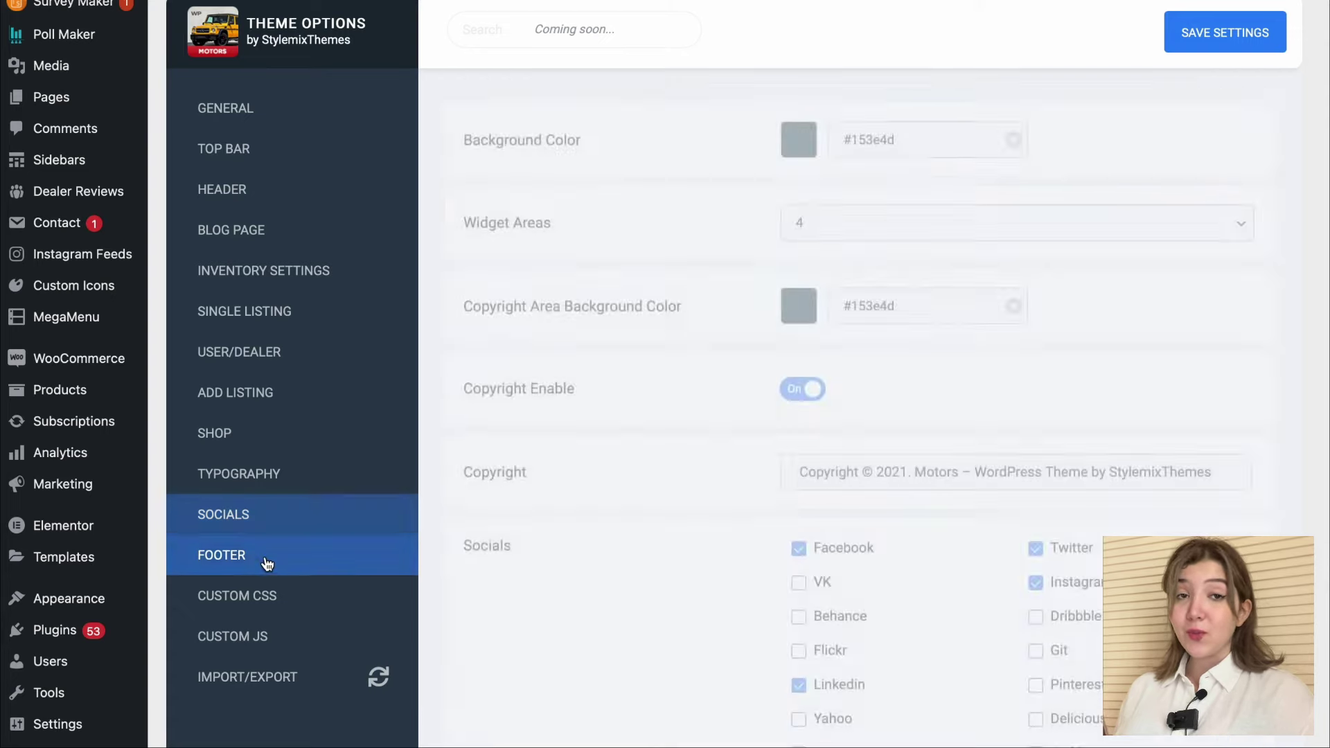
{"action": "left_click", "coordinate": [291, 600]}
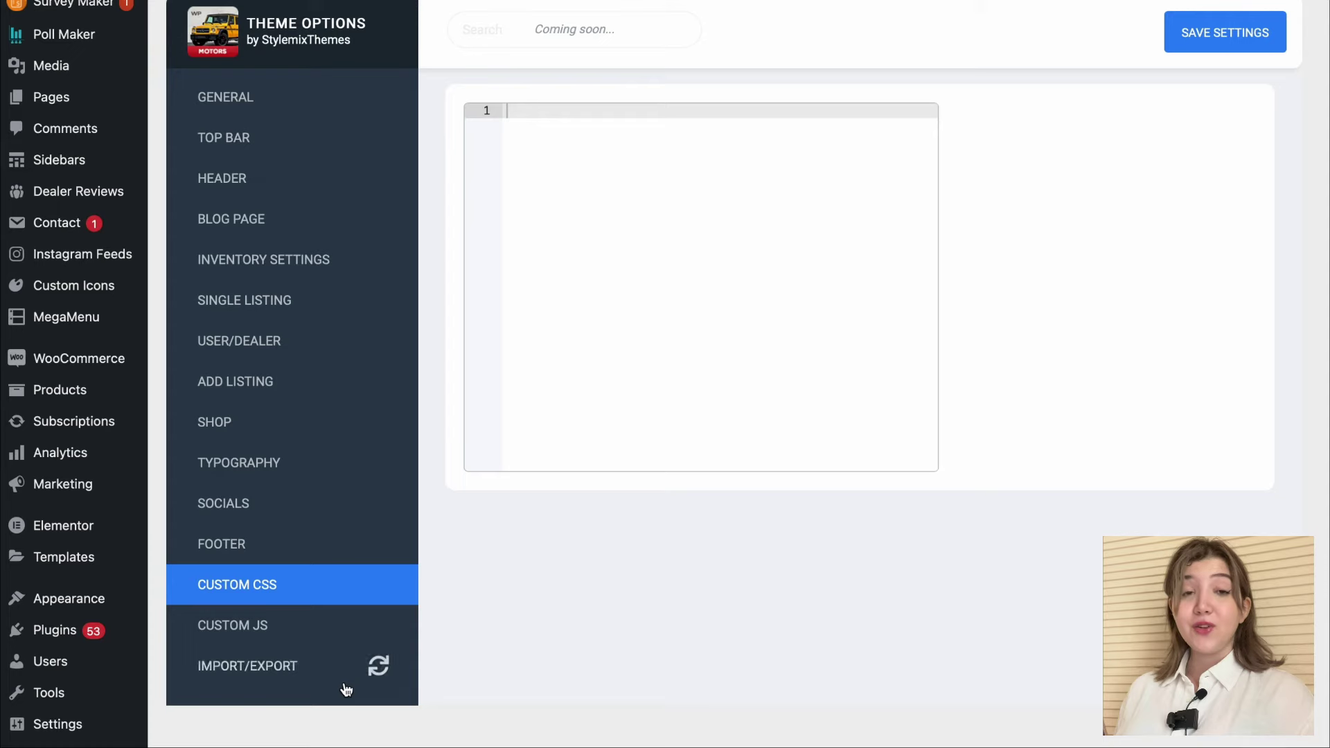
{"action": "left_click", "coordinate": [304, 629]}
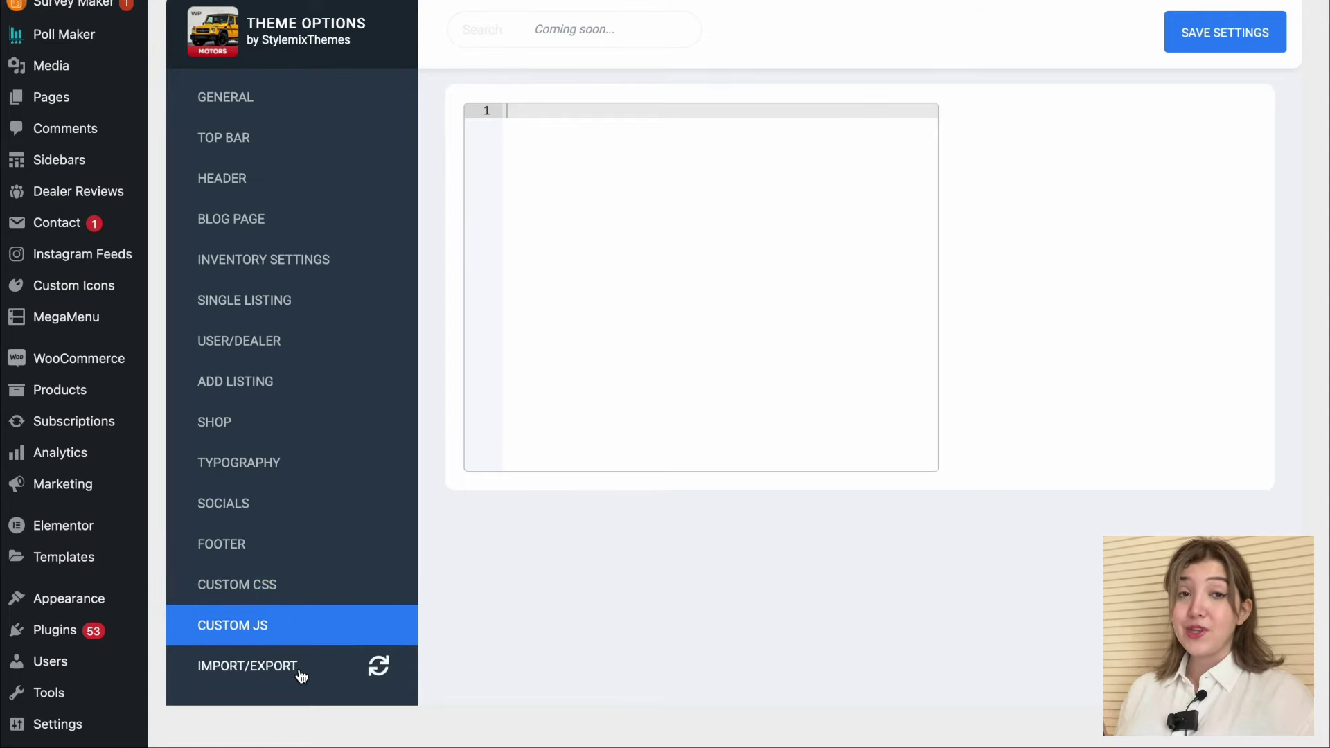
{"action": "left_click", "coordinate": [301, 675]}
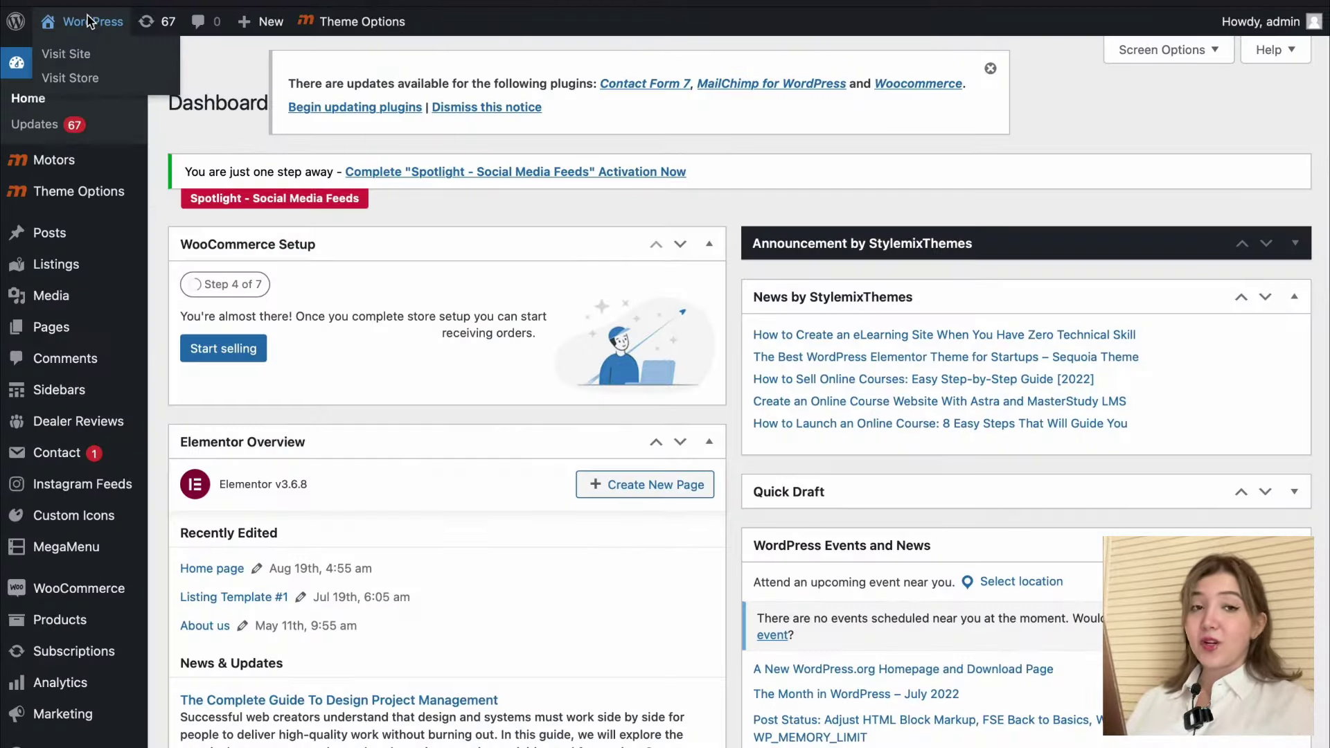
Open the About Us page from Pages > All Pages for editing.
{"action": "mouse_move", "coordinate": [97, 336]}
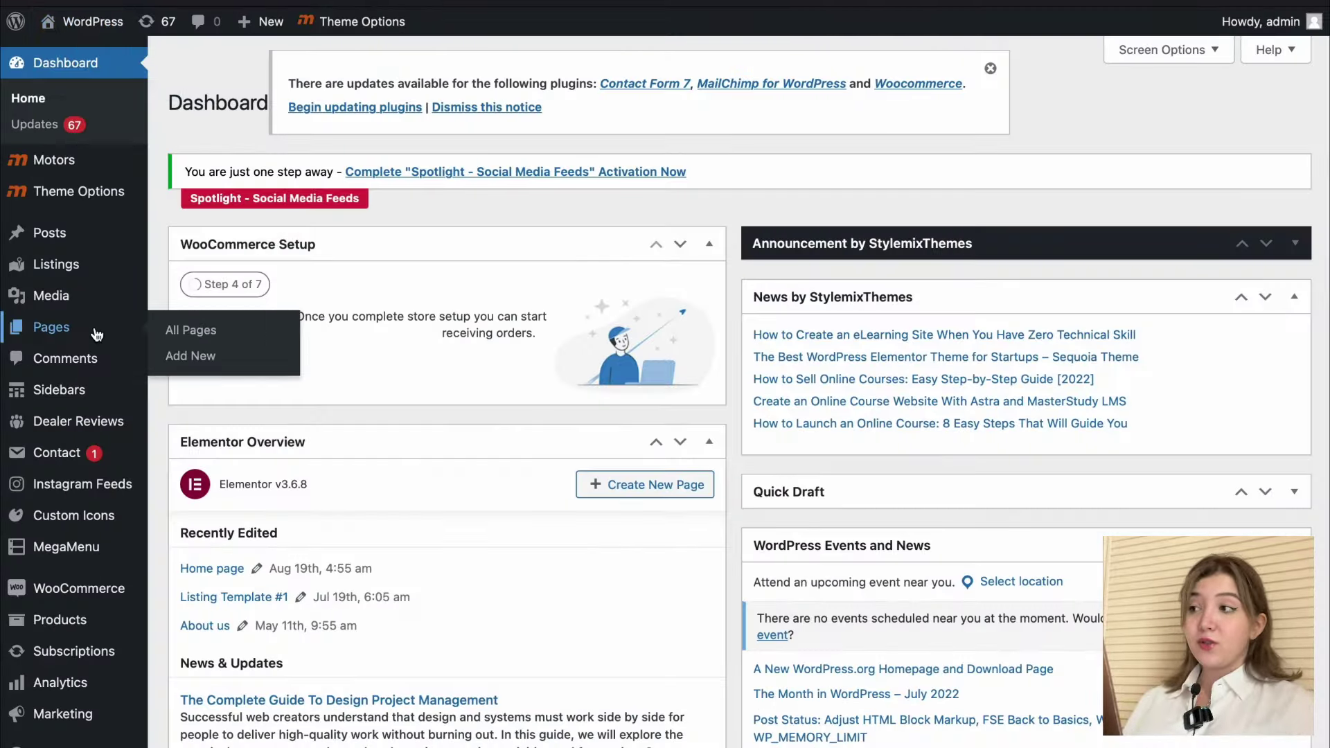
{"action": "left_click", "coordinate": [97, 335]}
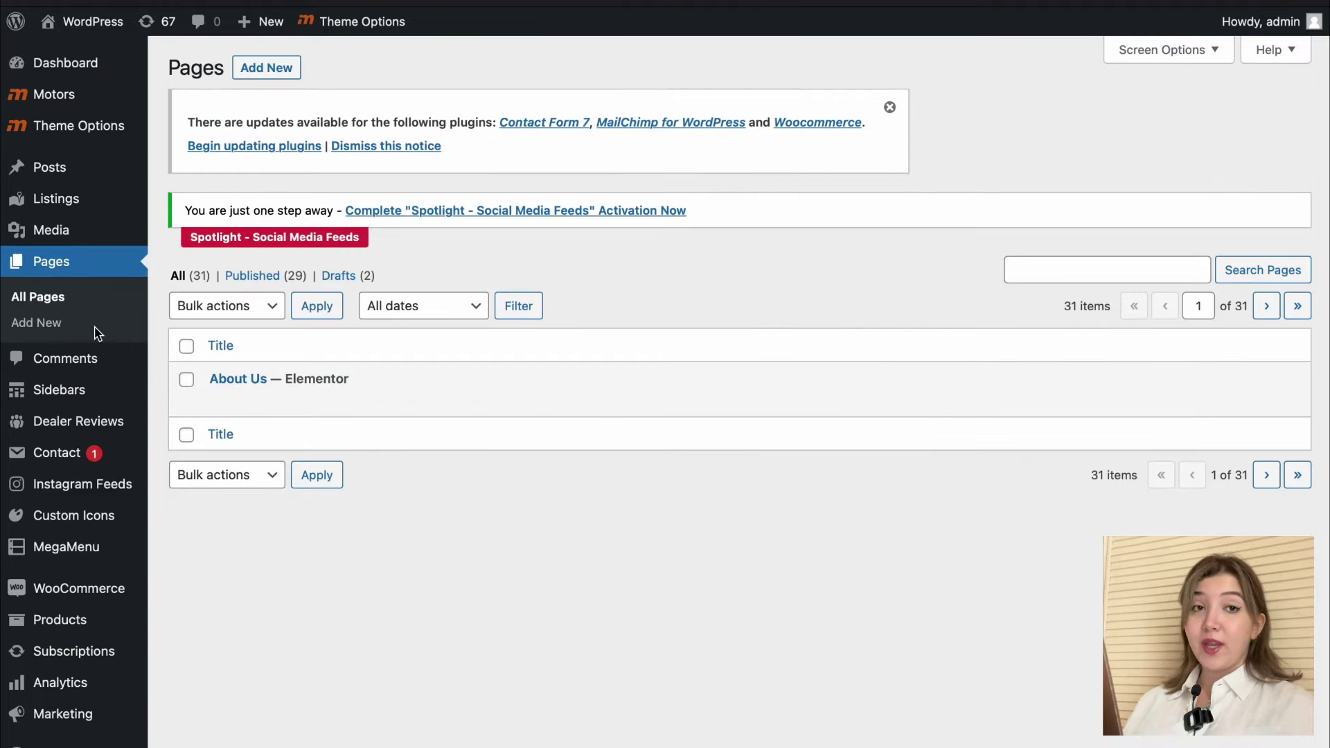
{"action": "left_click", "coordinate": [232, 378]}
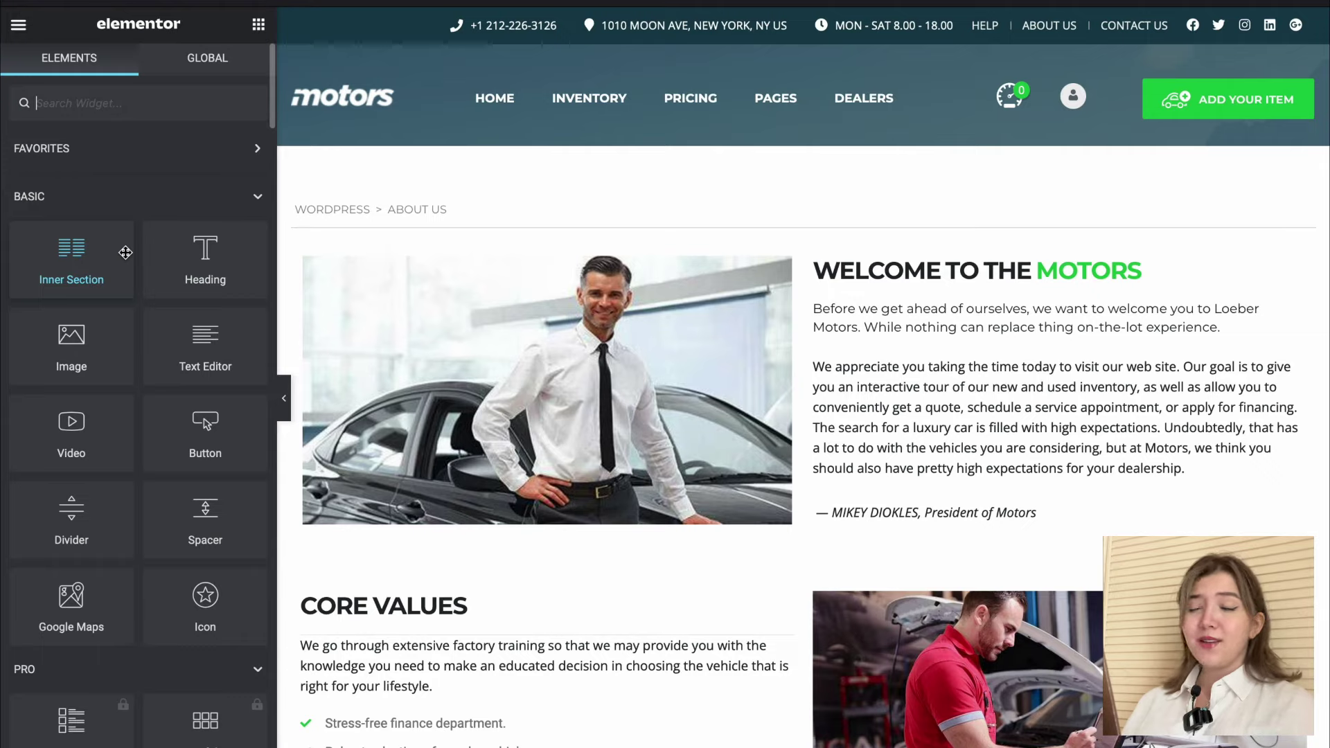
Drop a two-column inner section above CORE VALUES with a 'Contact Us' button in its left column.
{"action": "left_click_drag", "start_coordinate": [89, 252], "coordinate": [467, 609]}
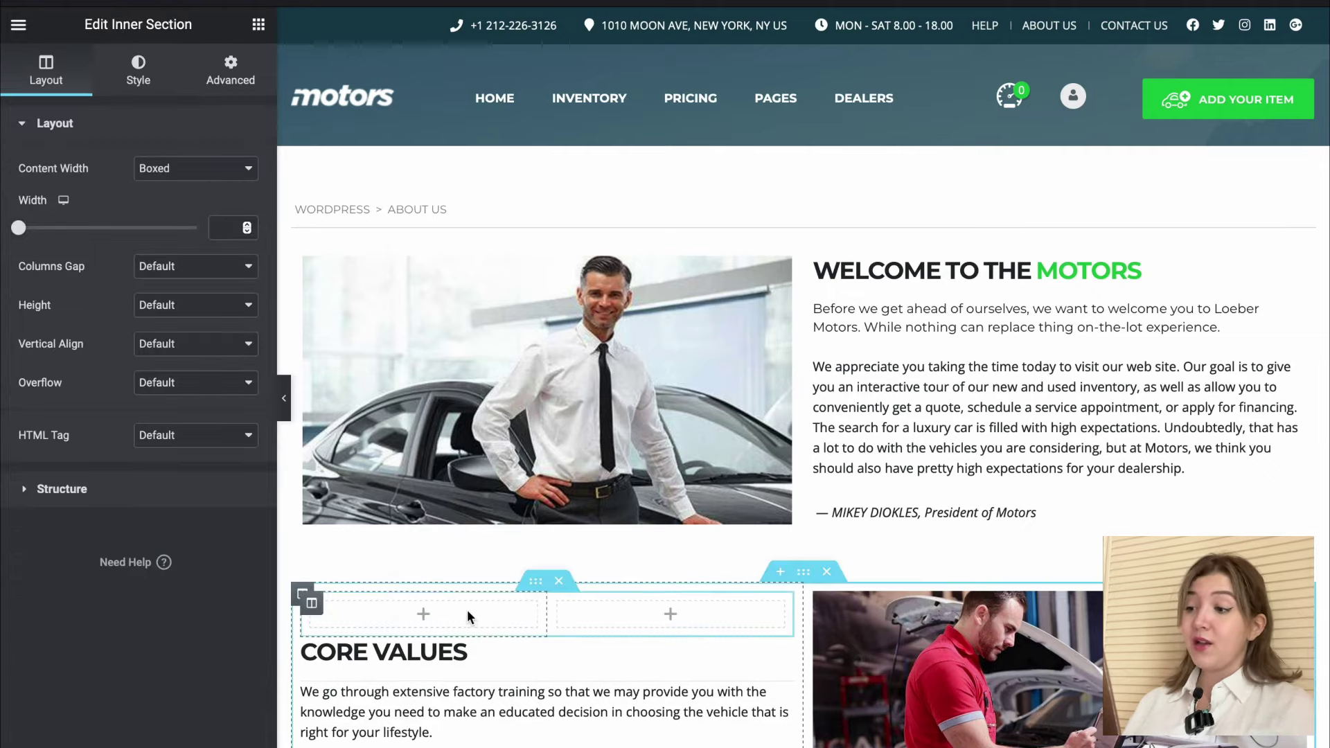
{"action": "left_click", "coordinate": [423, 614]}
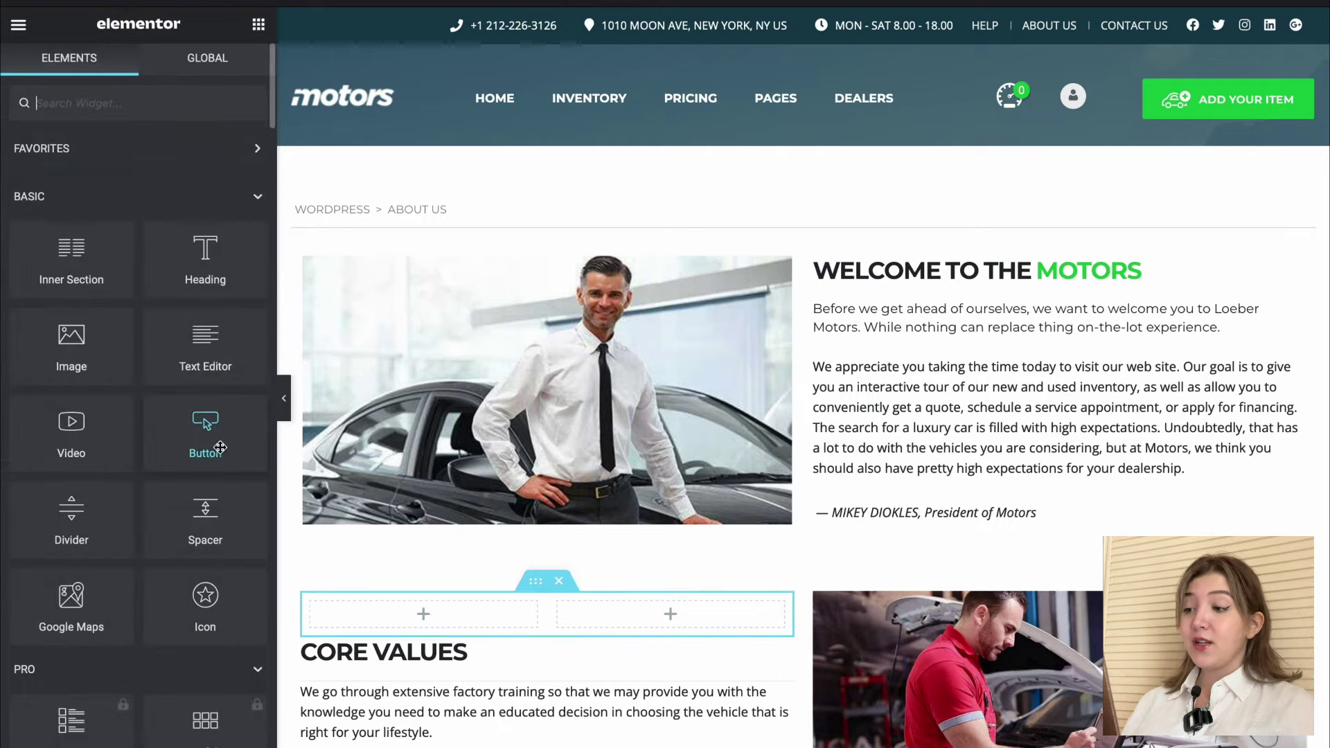
{"action": "left_click_drag", "start_coordinate": [205, 430], "coordinate": [388, 615]}
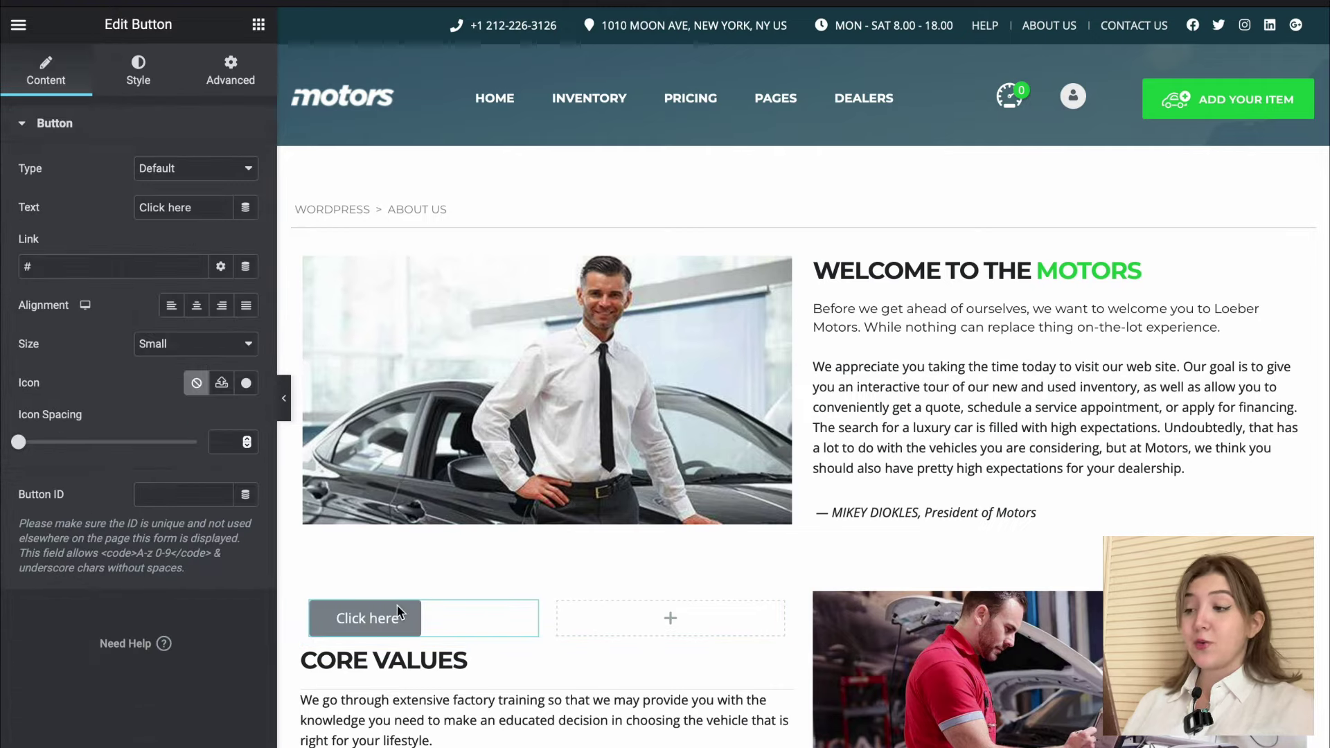
{"action": "type", "text": "Contact Us"}
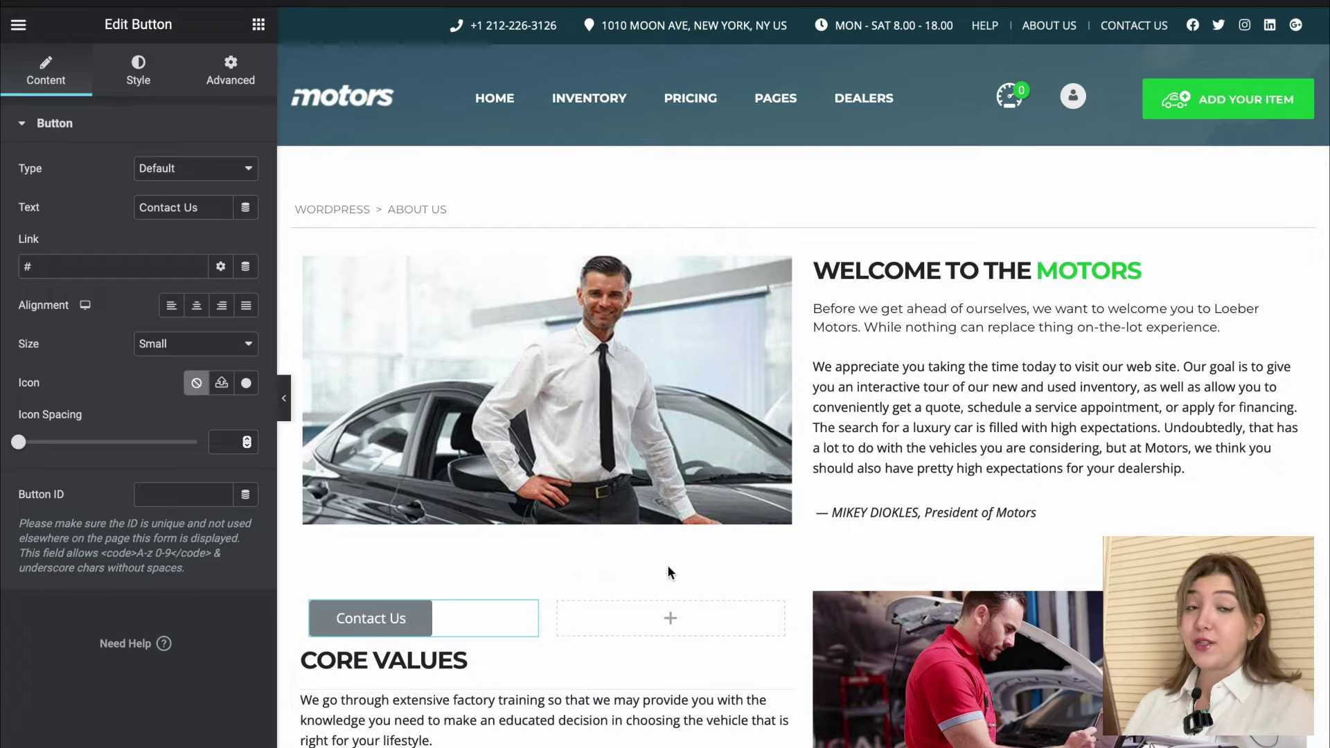
{"action": "left_click", "coordinate": [1053, 200]}
{"action": "scroll", "coordinate": [974, 351], "scroll_direction": "down", "scroll_amount": 2}
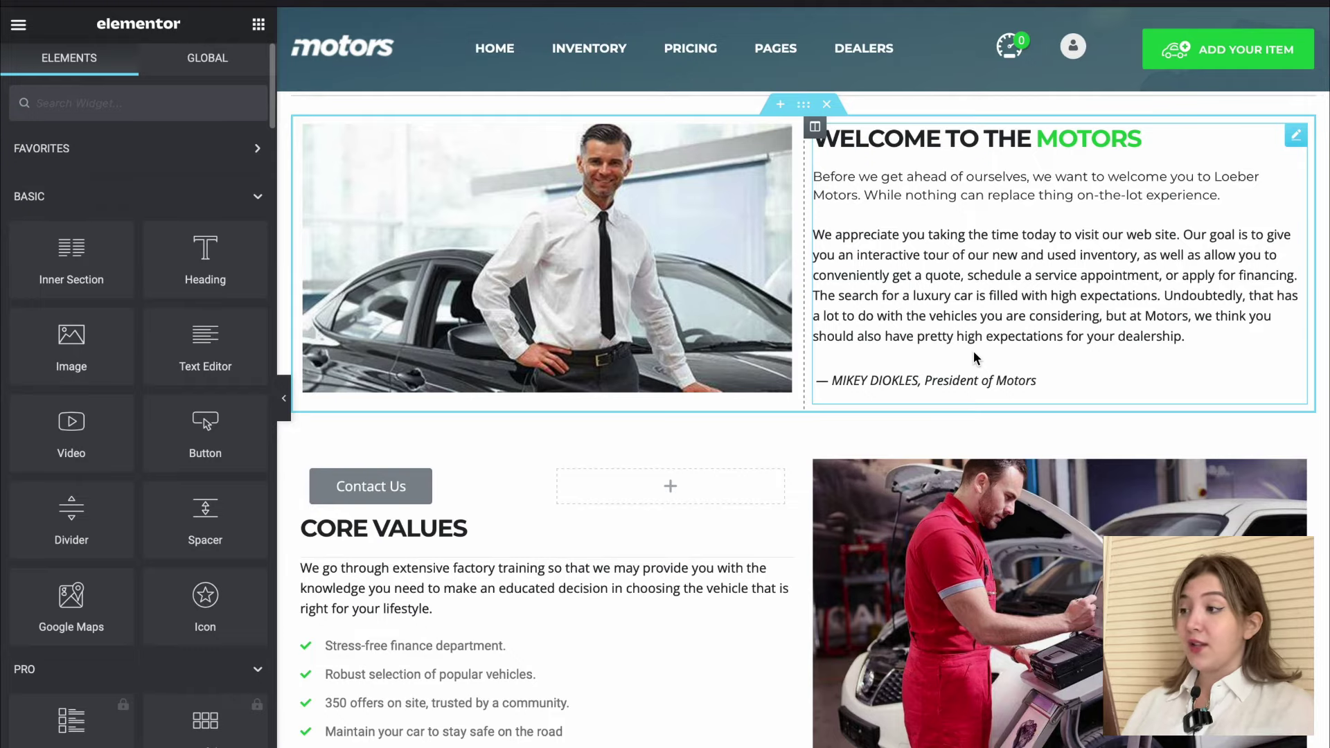
{"action": "scroll", "coordinate": [831, 194], "scroll_direction": "up", "scroll_amount": 2}
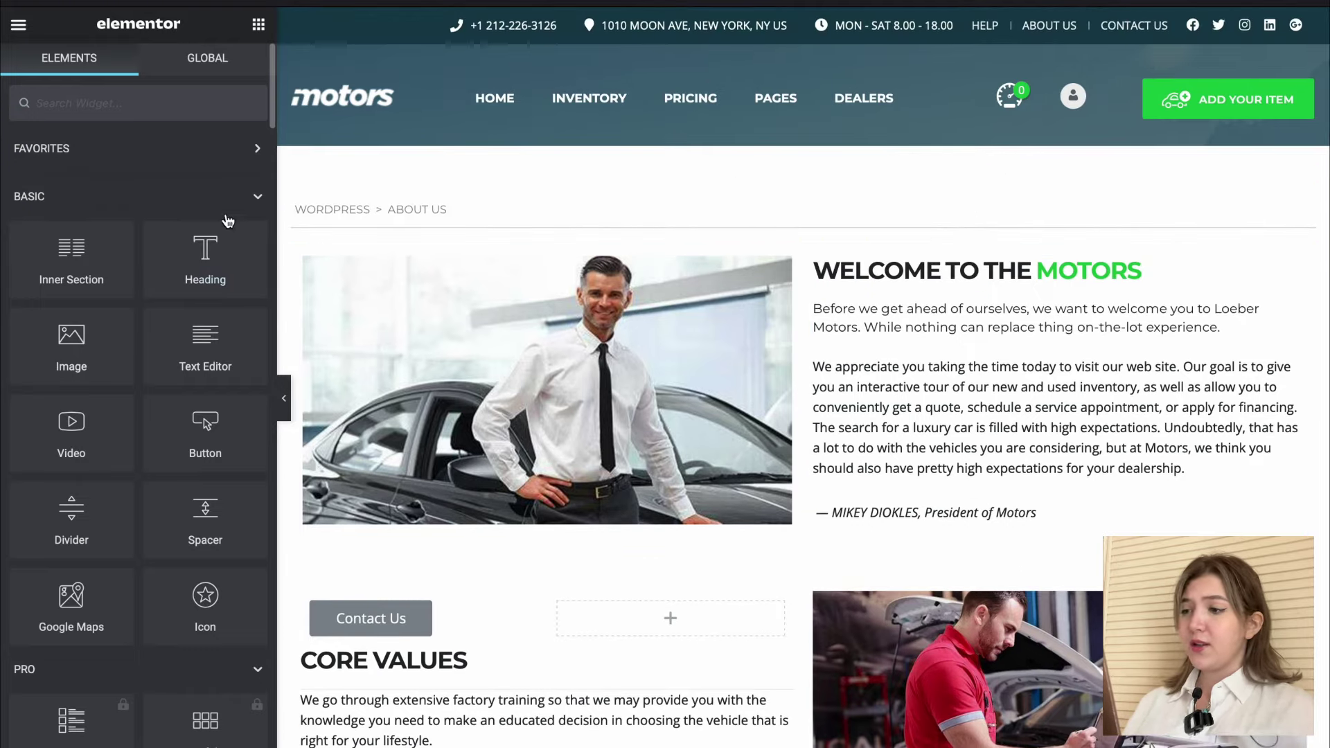
Find the Testimonial widget by searching 'testi' and place it above the welcome photo.
{"action": "left_click", "coordinate": [163, 103]}
{"action": "type", "text": "icon"}
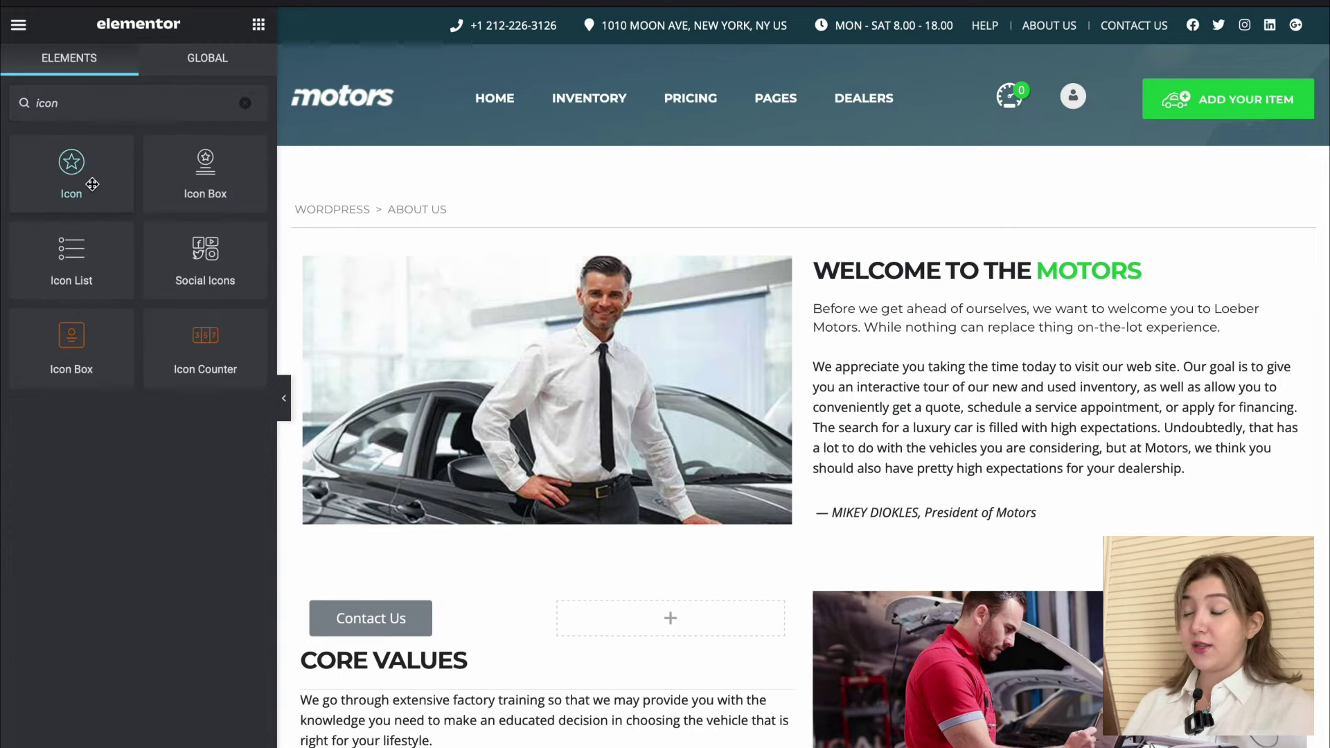
{"action": "left_click", "coordinate": [247, 104]}
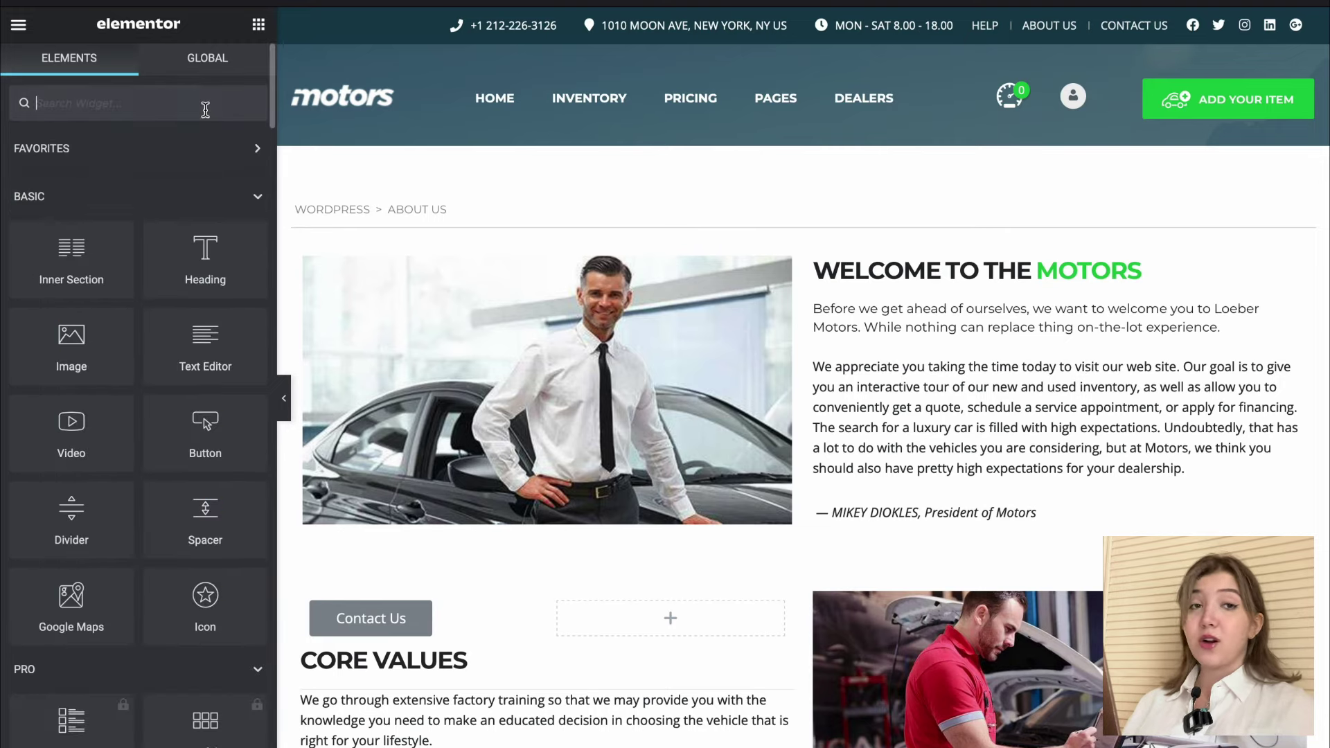
{"action": "type", "text": "testi"}
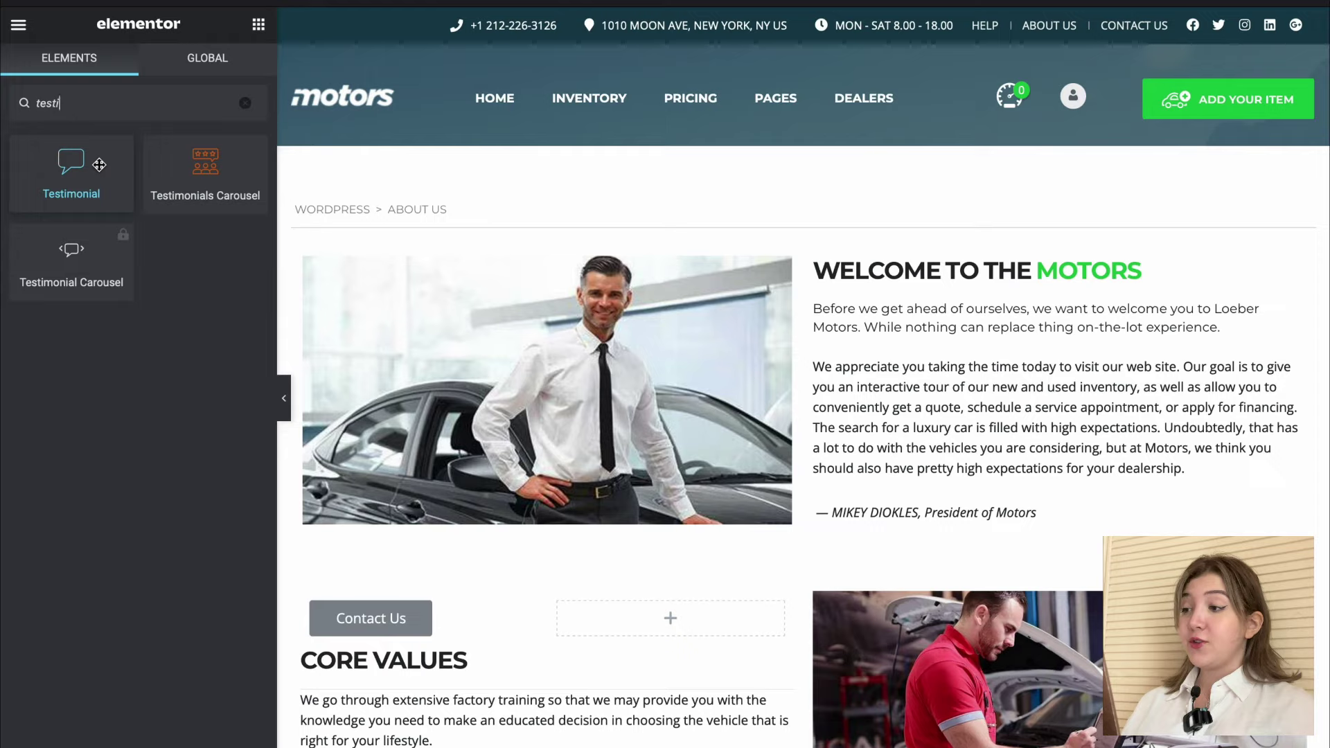
{"action": "left_click_drag", "start_coordinate": [104, 165], "coordinate": [519, 335]}
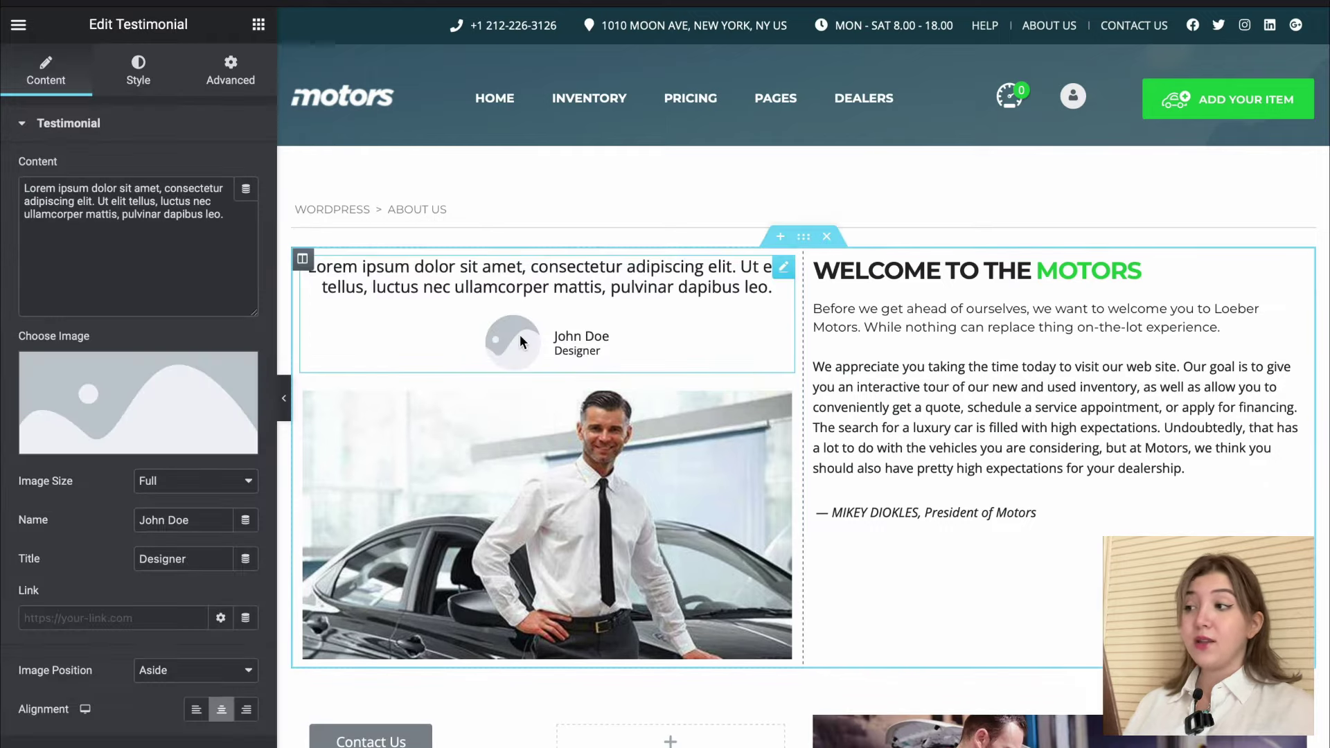
Start retyping the testimonial's Designer title as 'Buyer'.
{"action": "scroll", "coordinate": [519, 334], "scroll_direction": "down", "scroll_amount": 1}
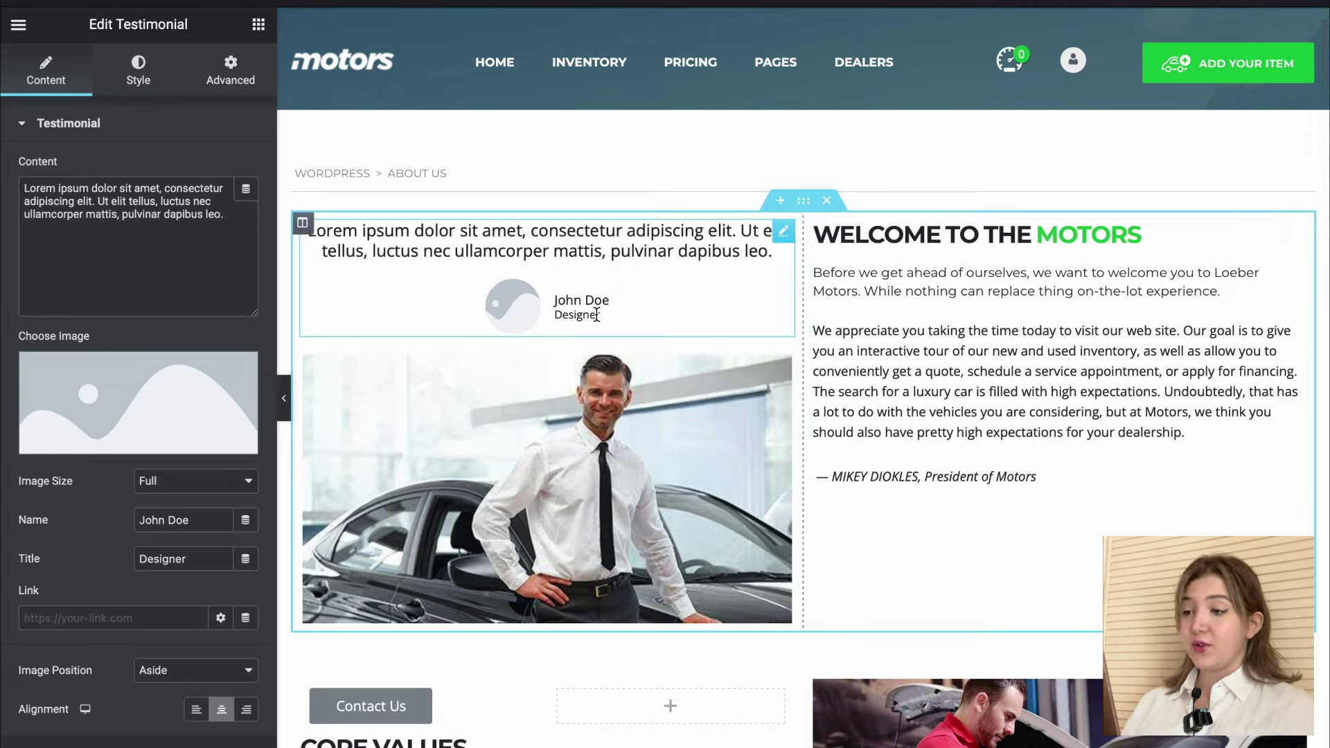
{"action": "key", "text": "BackSpace"}
{"action": "key", "text": "BackSpace"}
{"action": "key", "text": "BackSpace"}
{"action": "key", "text": "BackSpace"}
{"action": "key", "text": "BackSpace"}
{"action": "key", "text": "BackSpace"}
{"action": "key", "text": "BackSpace"}
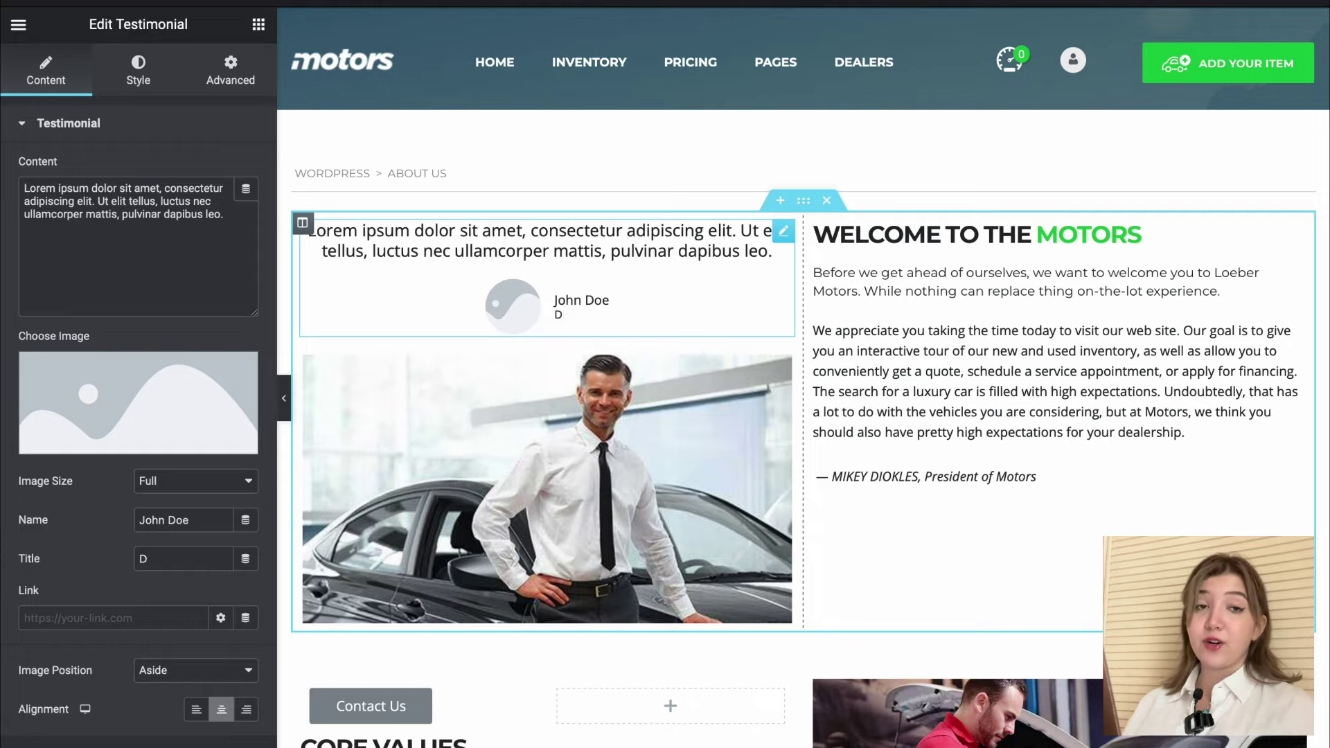
{"action": "type", "text": "Bu"}
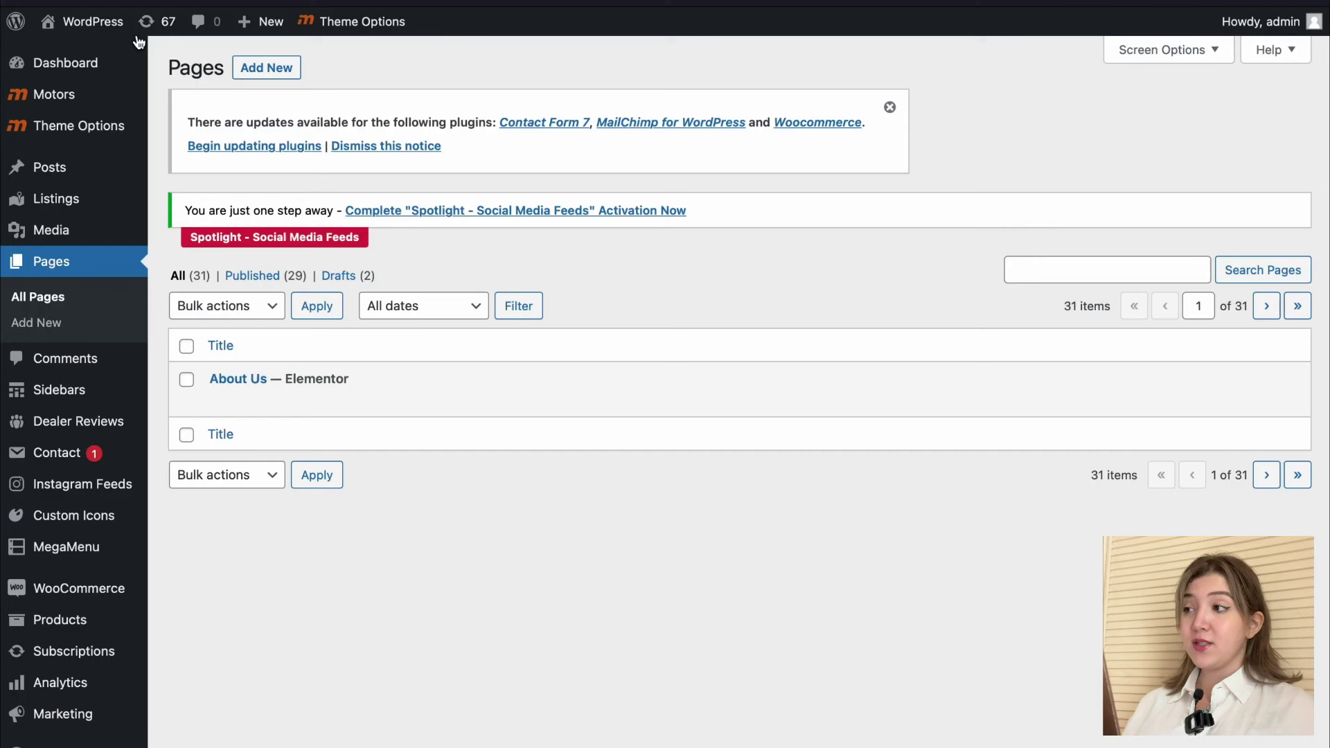
View the live About Us page and check the Buyer testimonial and Contact Us button.
{"action": "mouse_move", "coordinate": [292, 386]}
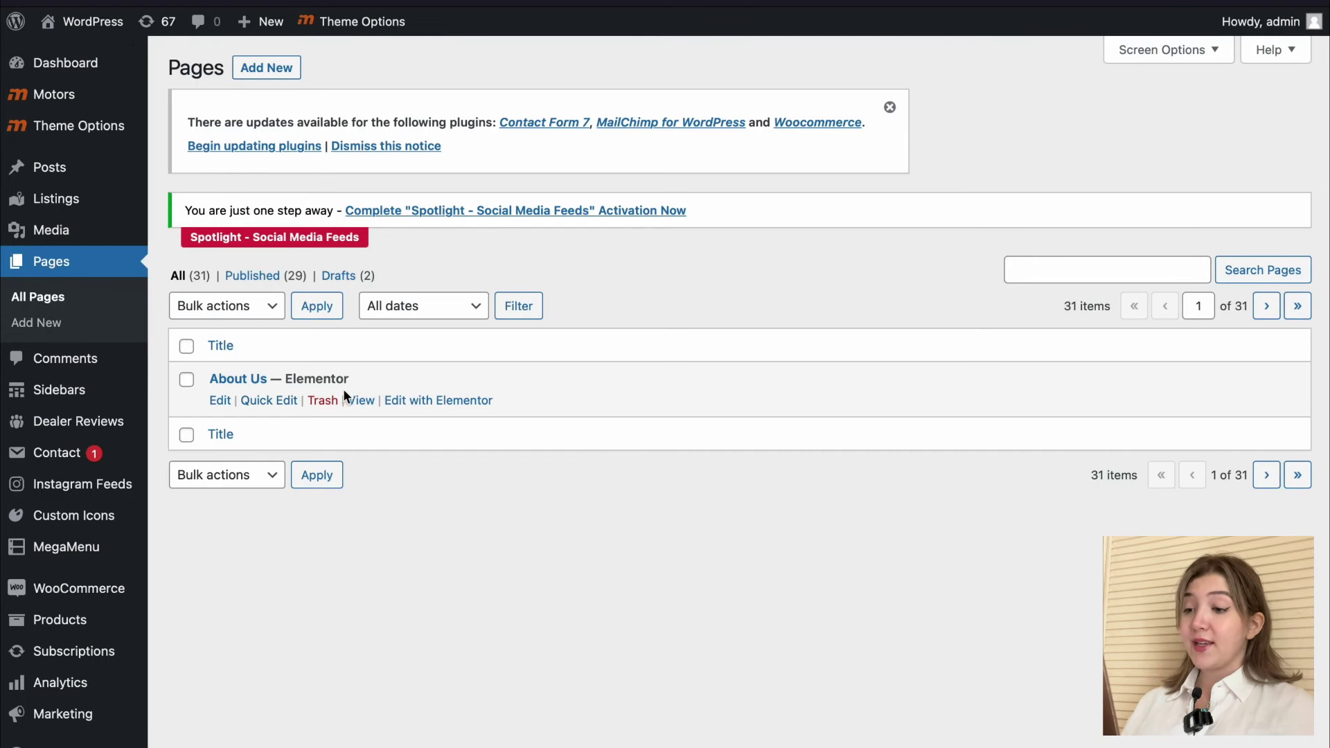
{"action": "left_click", "coordinate": [361, 401]}
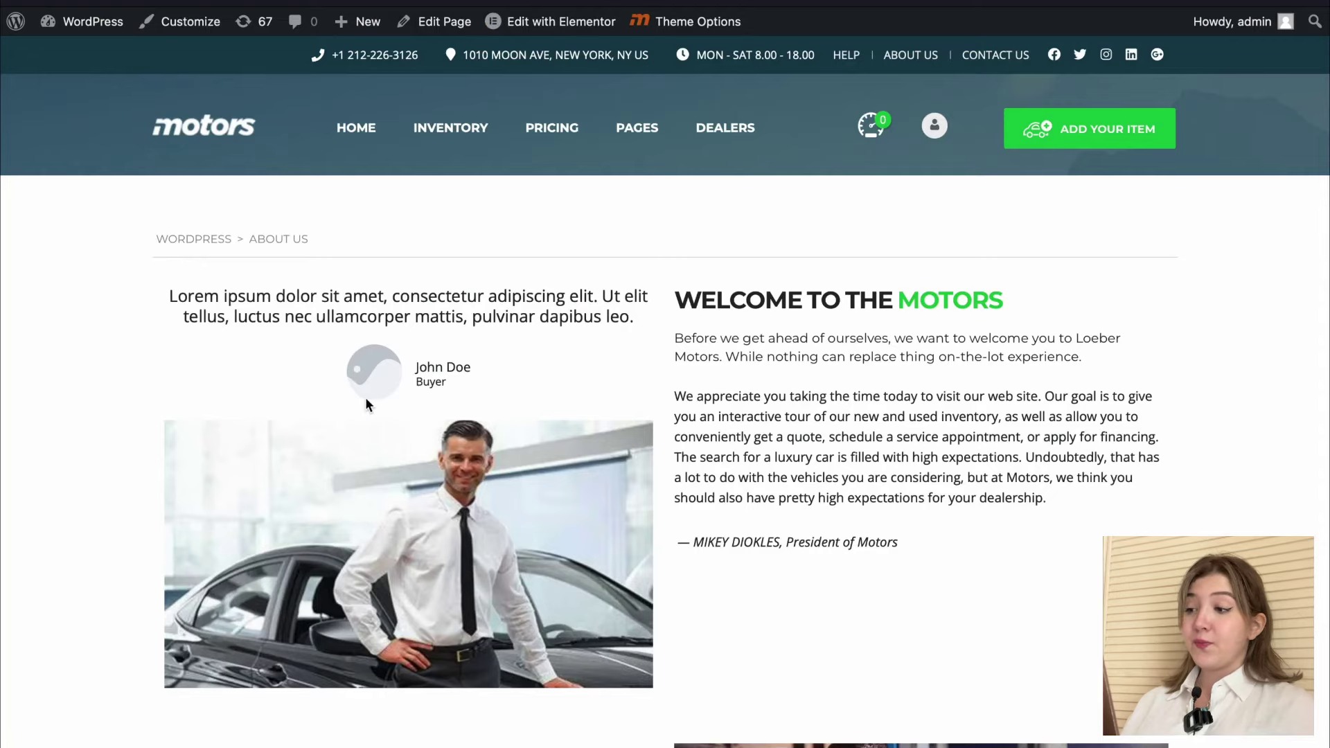
{"action": "scroll", "coordinate": [753, 388], "scroll_direction": "down", "scroll_amount": 2}
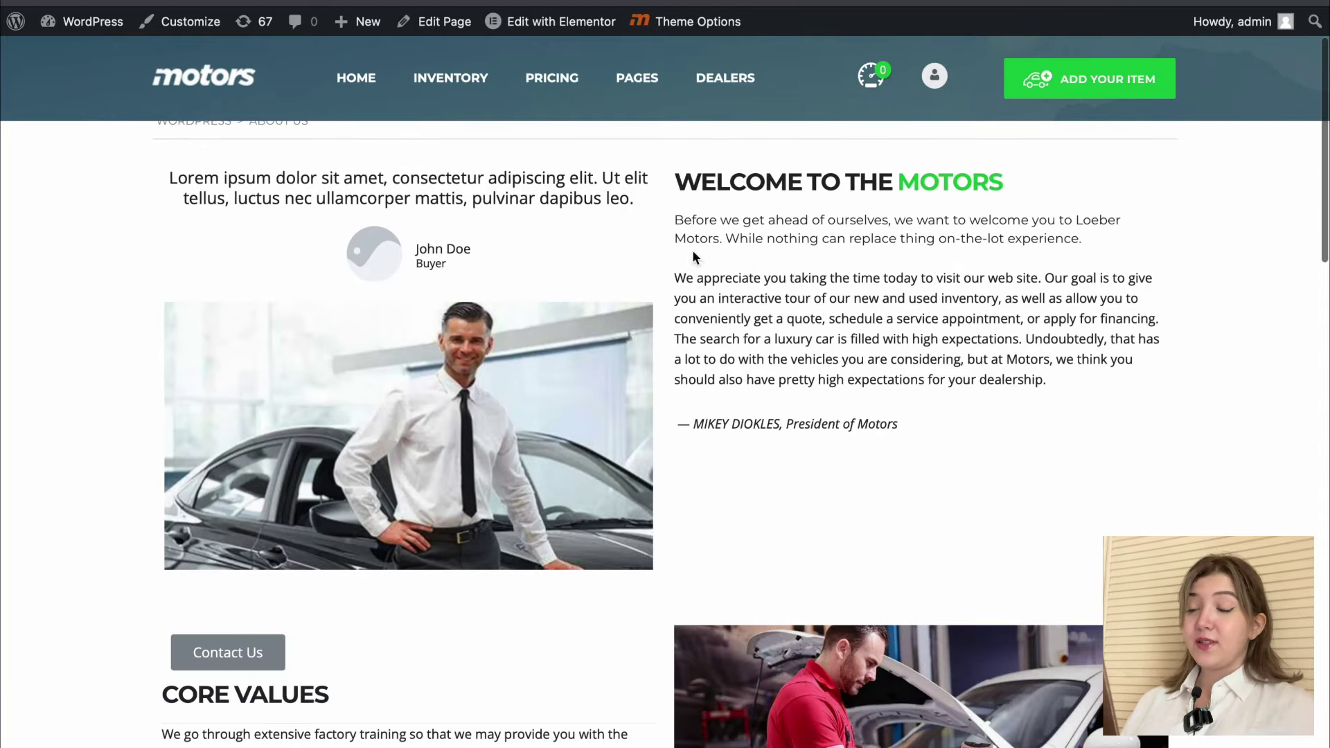
{"action": "left_click_drag", "start_coordinate": [169, 183], "coordinate": [635, 210]}
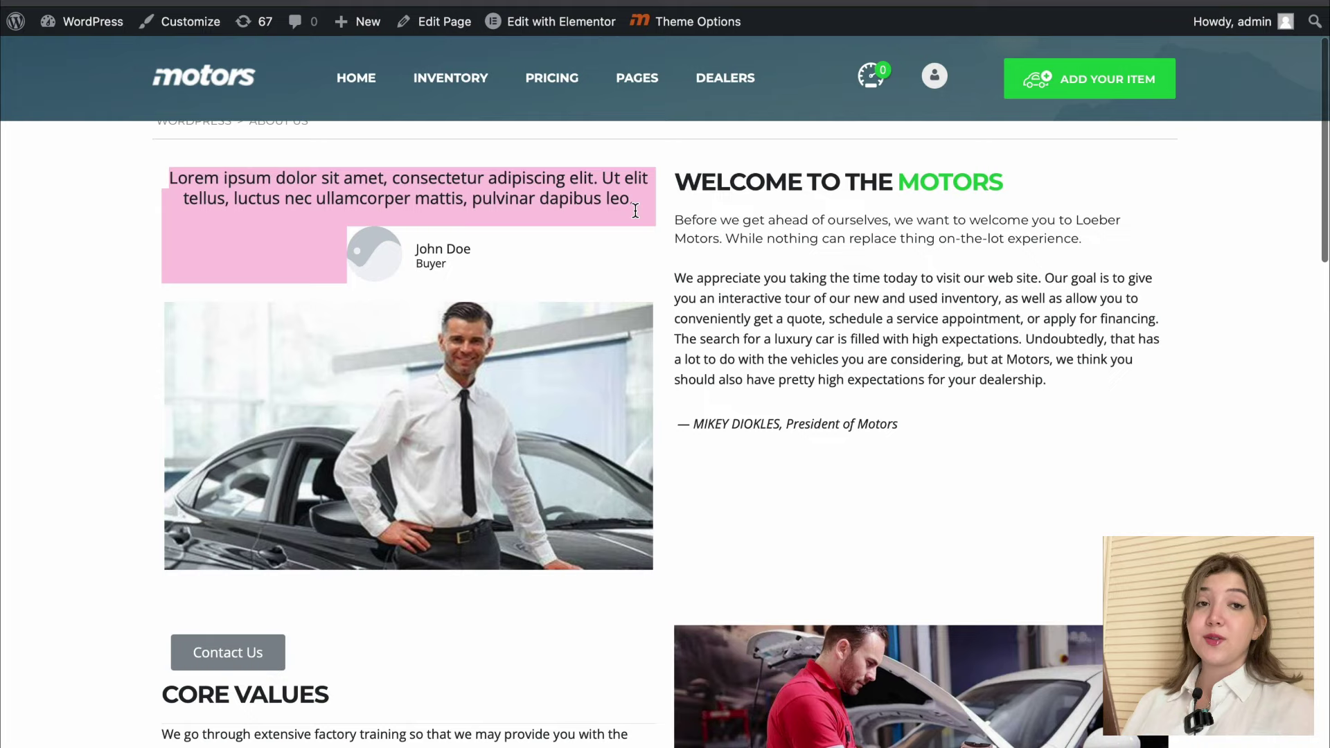
{"action": "left_click", "coordinate": [444, 383]}
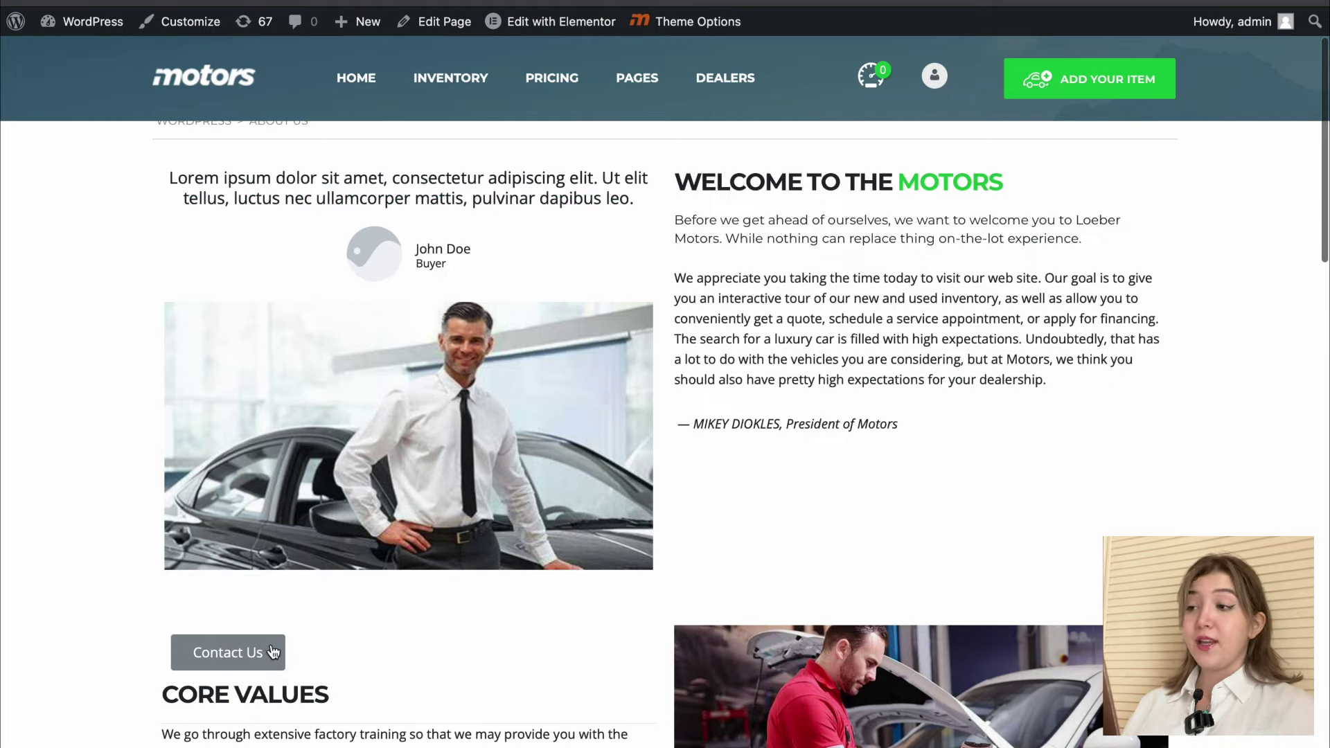
{"action": "left_click_drag", "start_coordinate": [267, 652], "coordinate": [219, 653]}
{"action": "scroll", "coordinate": [388, 613], "scroll_direction": "up", "scroll_amount": 2}
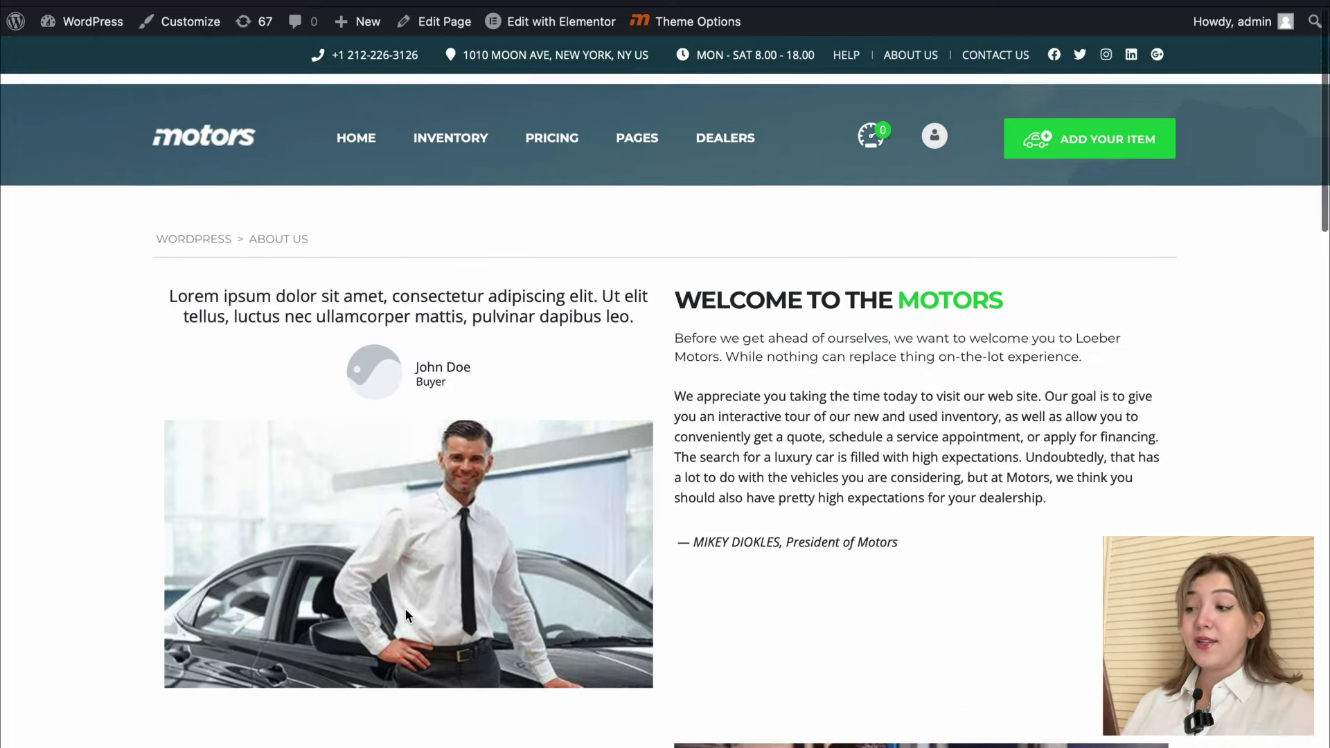